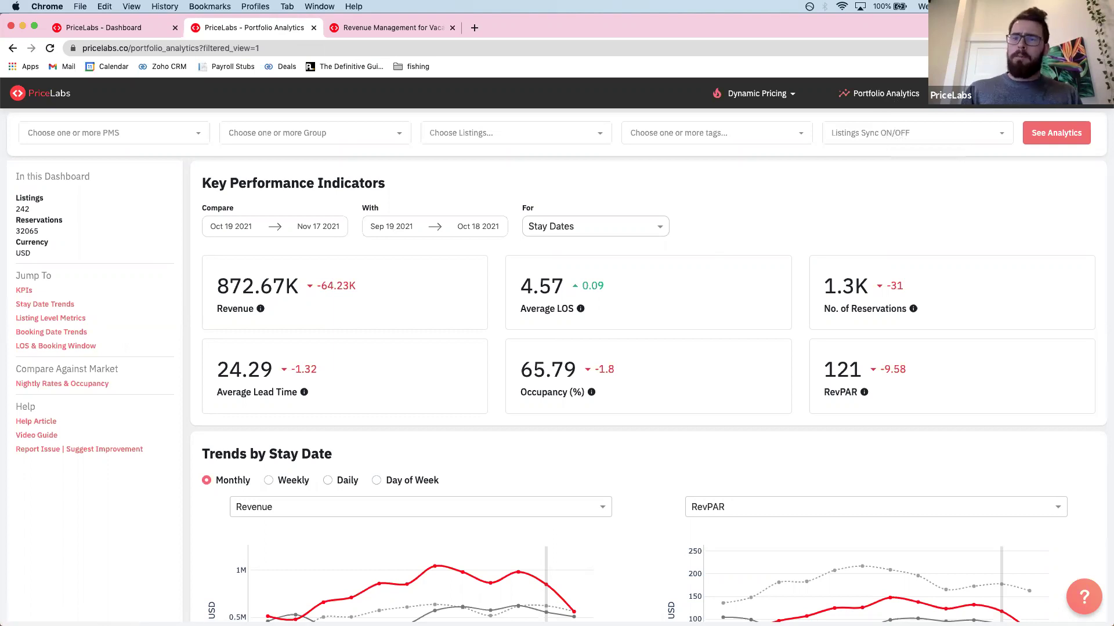
Step: Show the group choices available for filtering the portfolio analytics dashboard
mouse_move(305, 278)
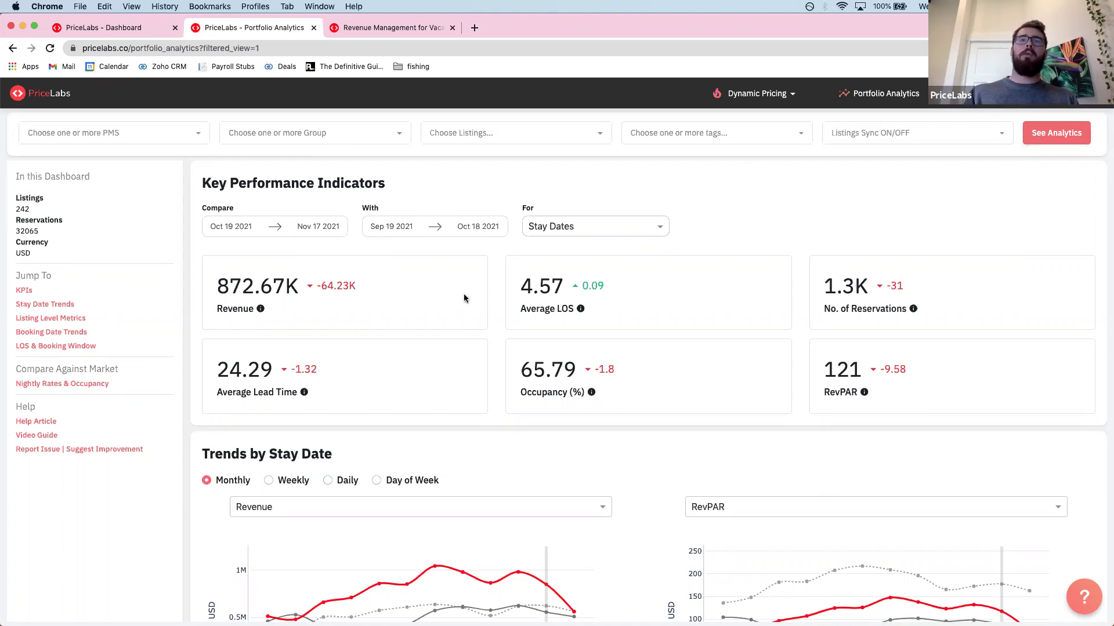
scroll(464, 295, "down", 7)
scroll(464, 297, "down", 4)
scroll(466, 232, "up", 11)
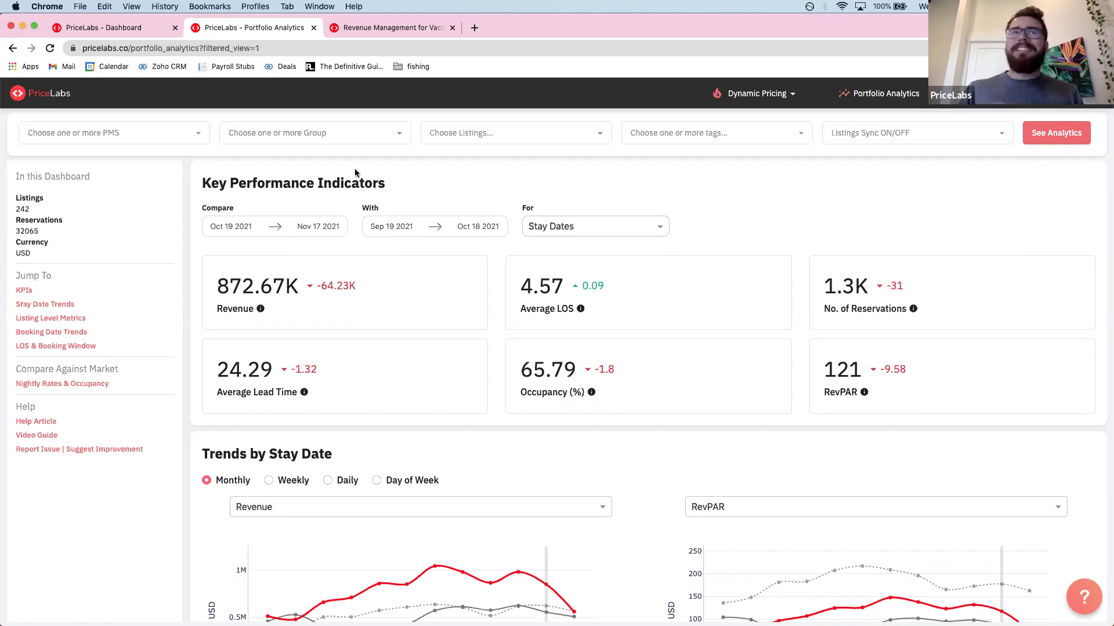
left_click(328, 133)
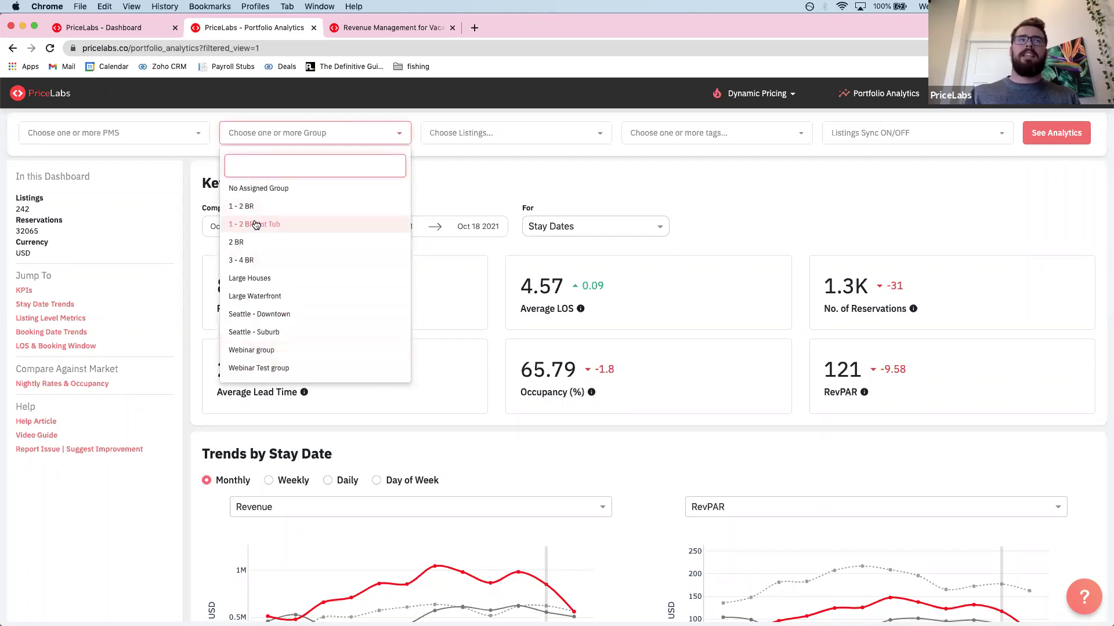
Step: Open the Dynamic Pricing Customizations page in the separate dashboard session
left_click(104, 27)
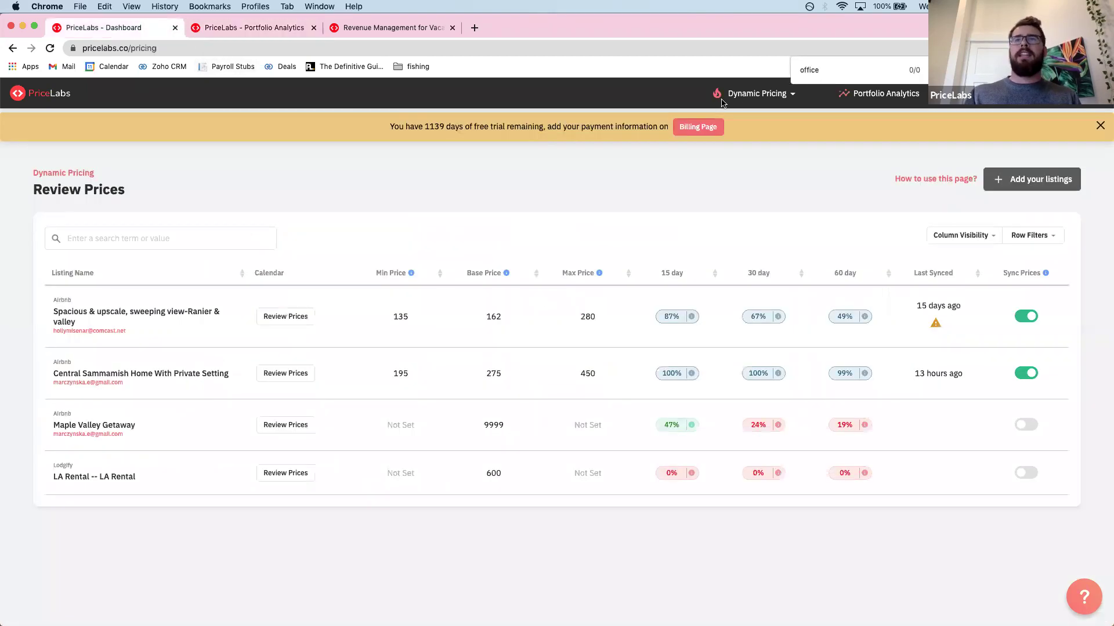
key("Escape")
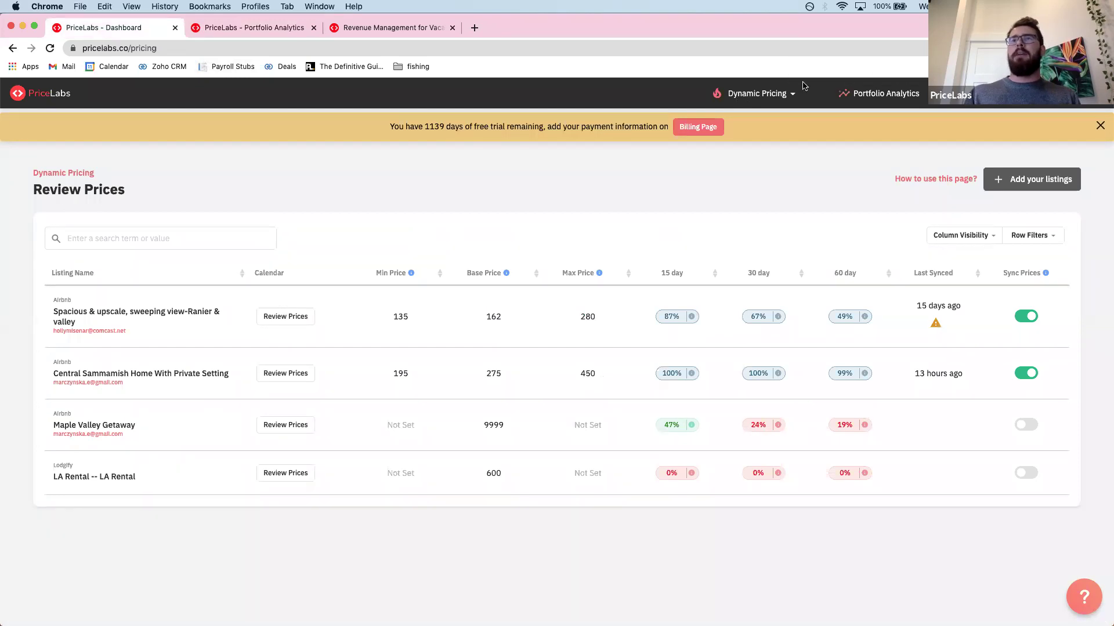
left_click(757, 93)
left_click(727, 243)
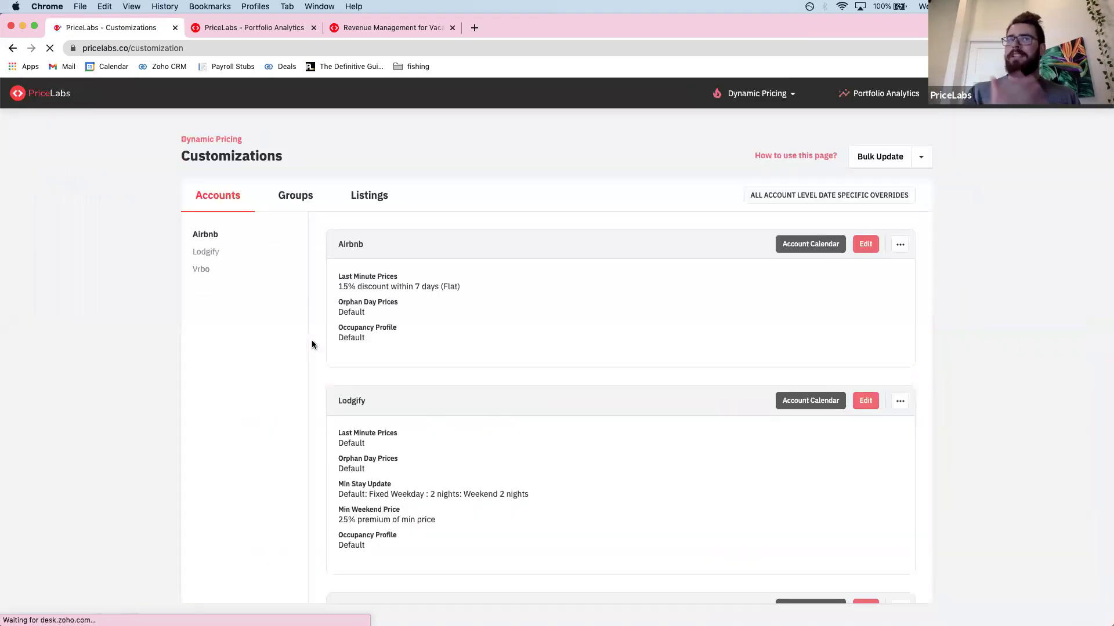
Step: Examine the group-level customizations for the 3 - 4 BR, 1 - 2 BR Hot Tub and Large Waterfront groups
left_click(296, 198)
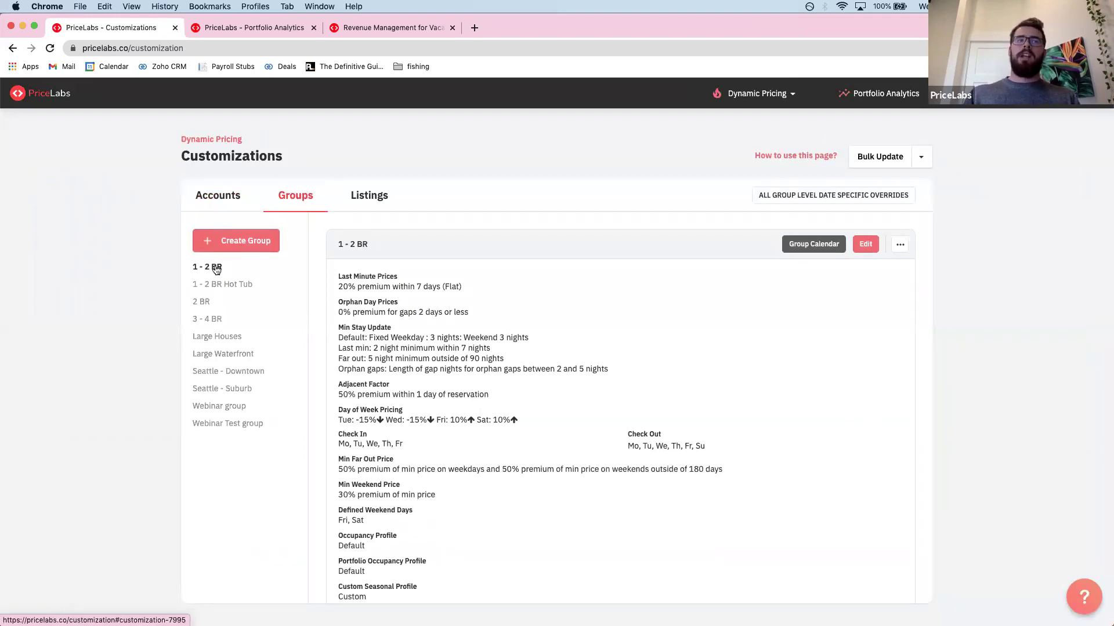
left_click(209, 319)
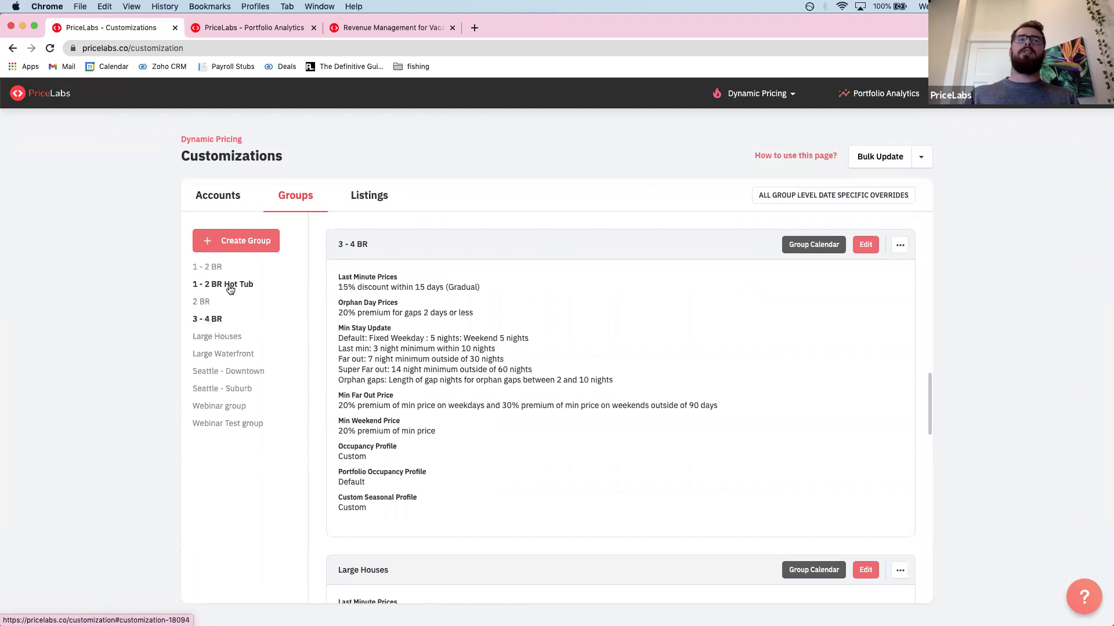
left_click(230, 287)
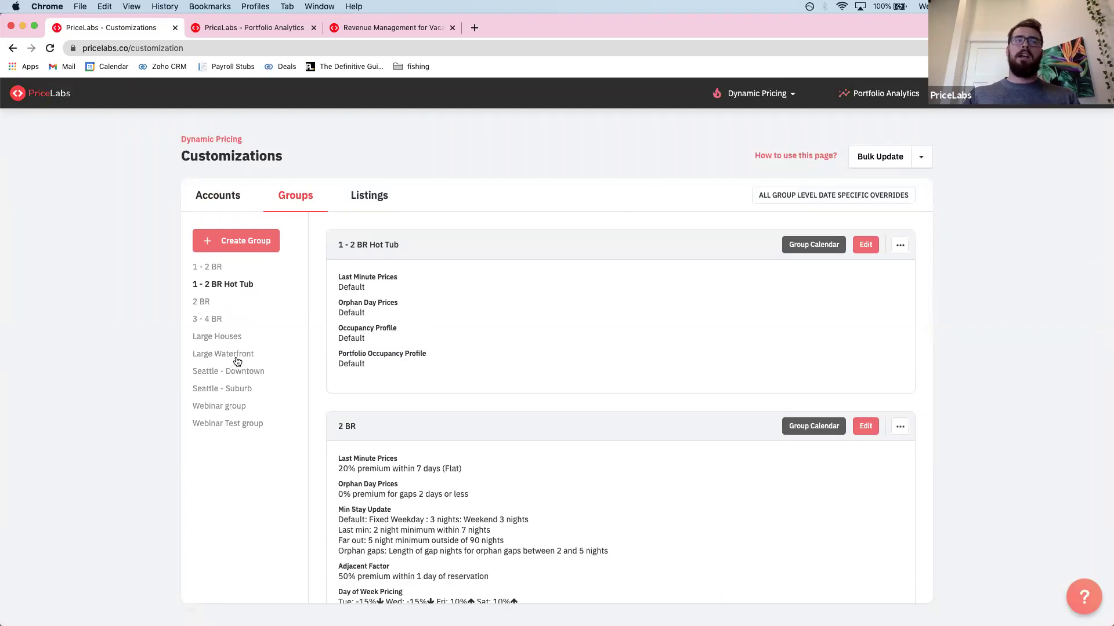
left_click(237, 359)
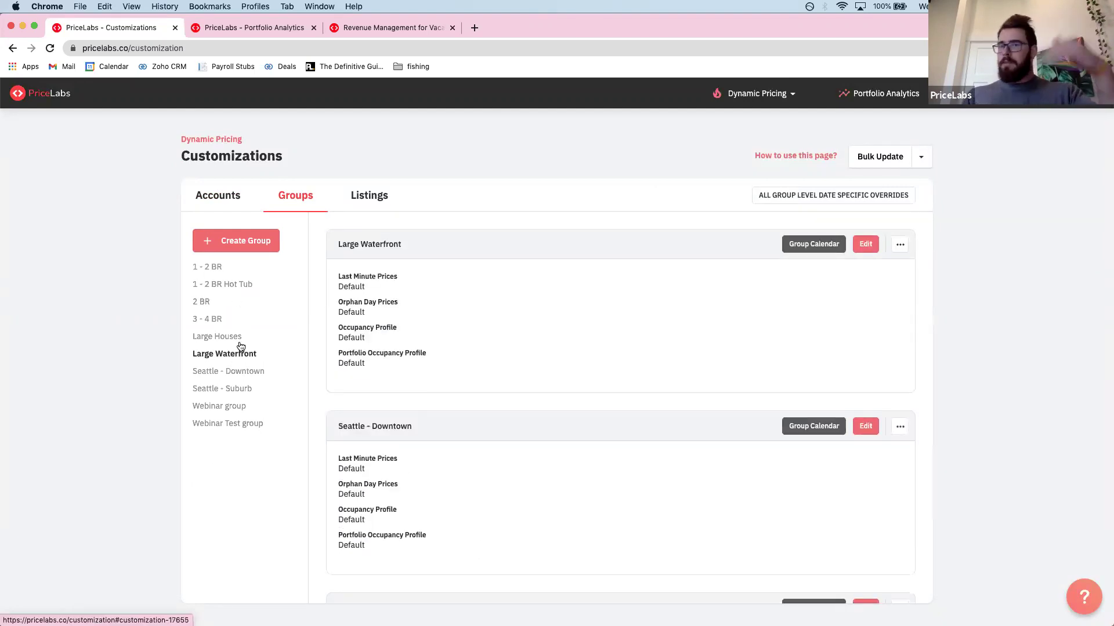
Step: Return to Portfolio Analytics and show the tag choices available for filtering
left_click(236, 30)
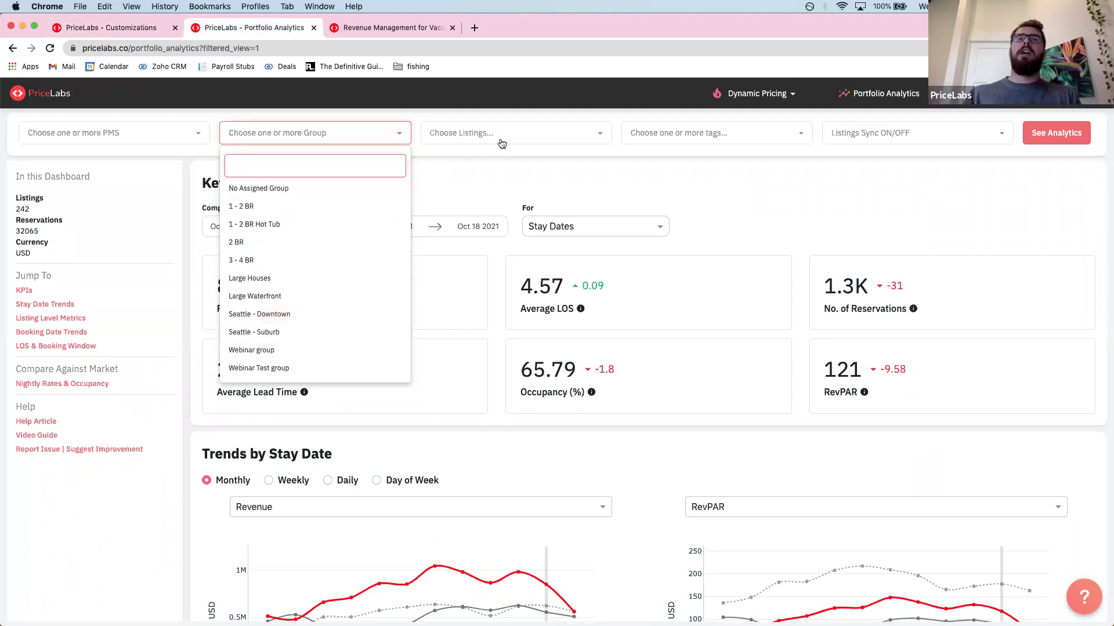
left_click(667, 138)
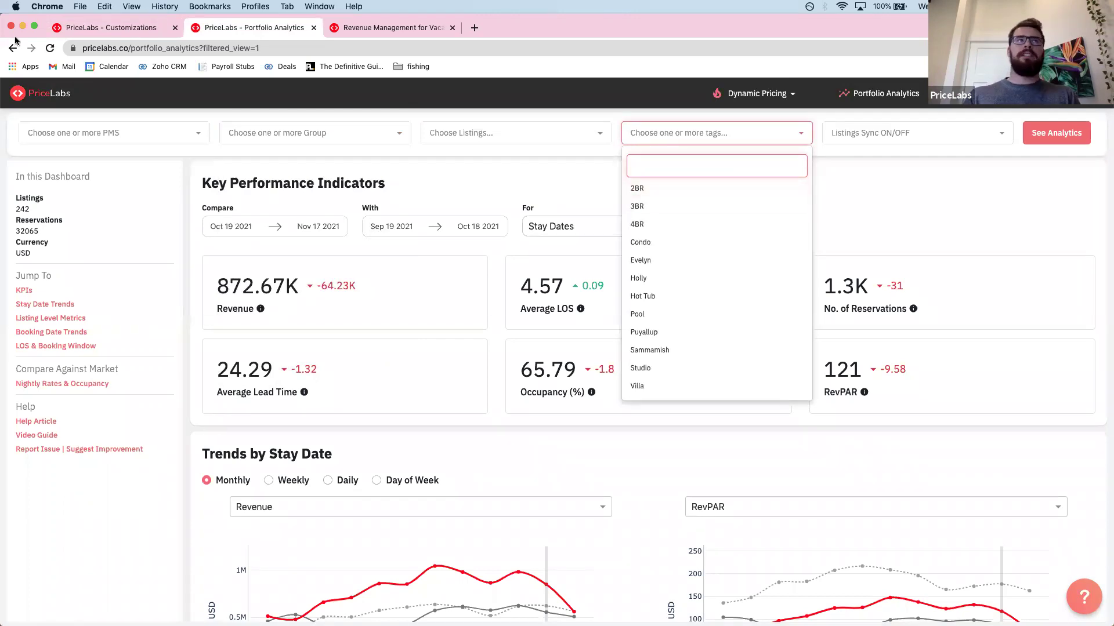
Step: Open the Manage Listings page and remove the 3BR tag from the "Spacious & upscale, sweeping view-Ranier & valley" listing
left_click(82, 31)
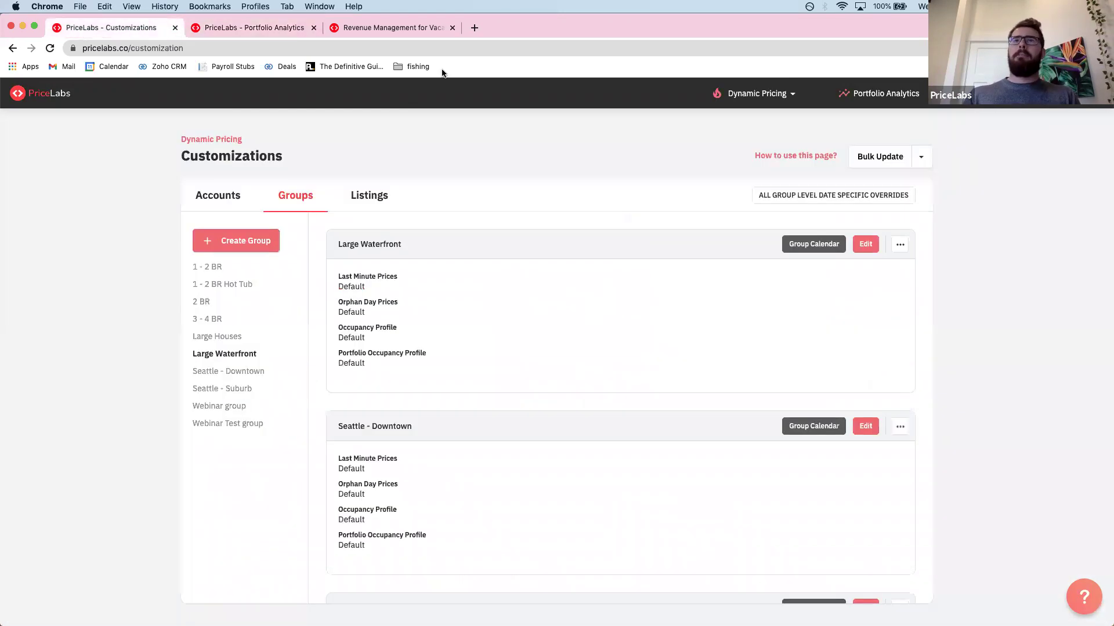
left_click(747, 104)
left_click(714, 208)
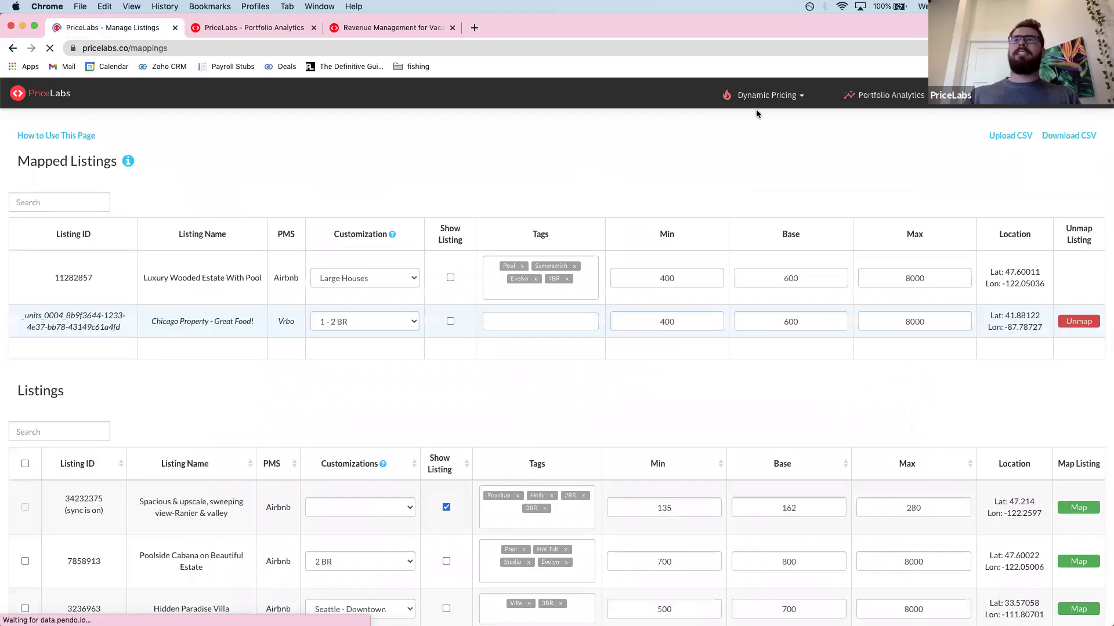
left_click(764, 97)
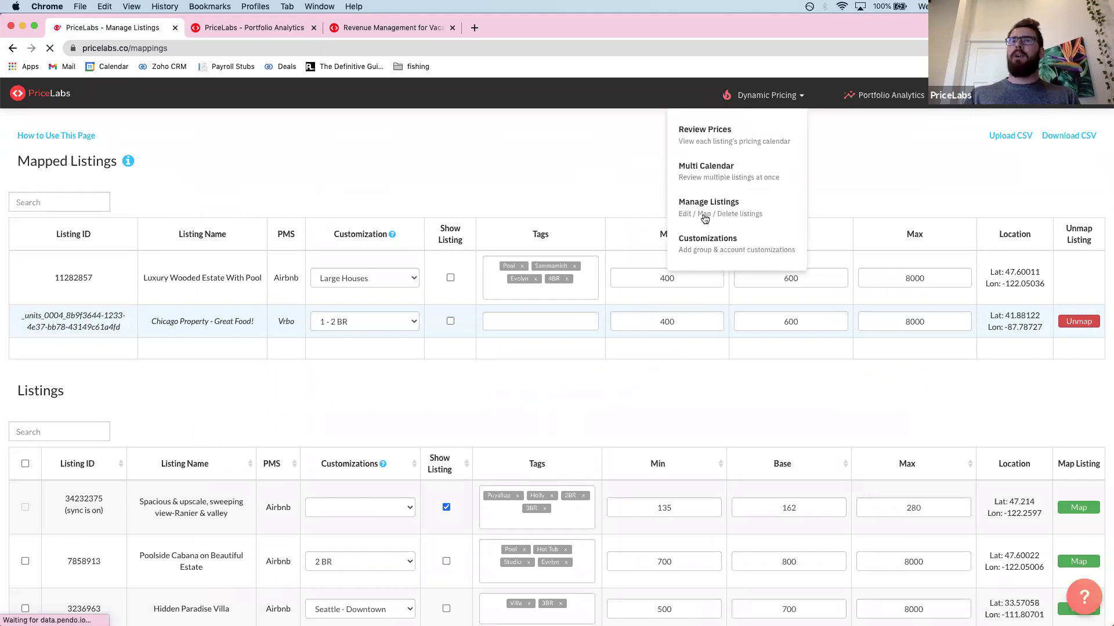
scroll(573, 246, "down", 3)
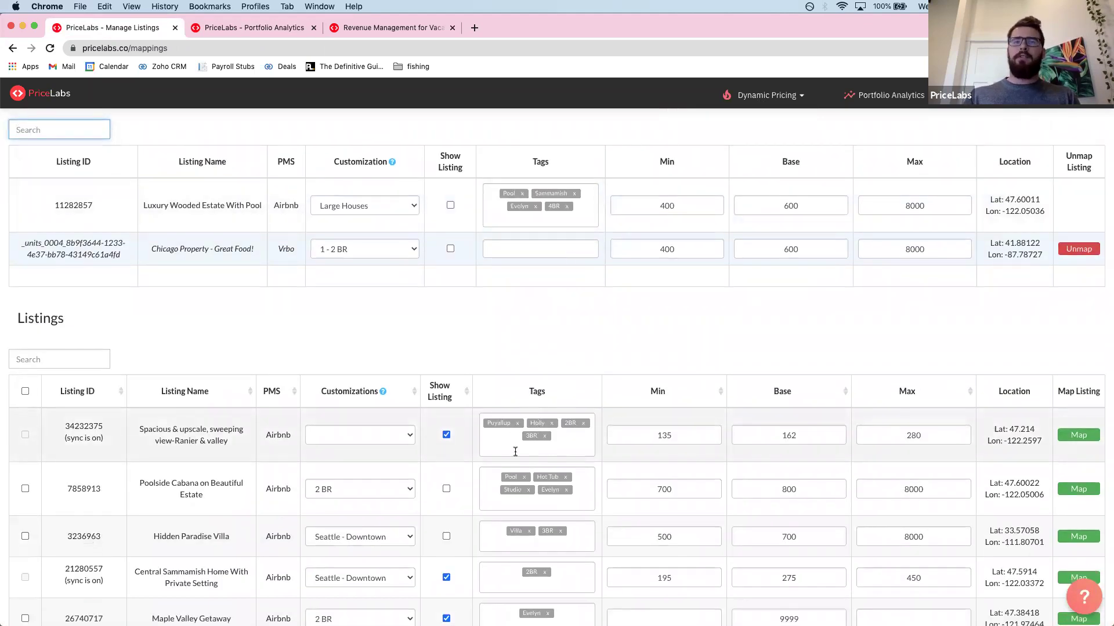
scroll(515, 451, "down", 4)
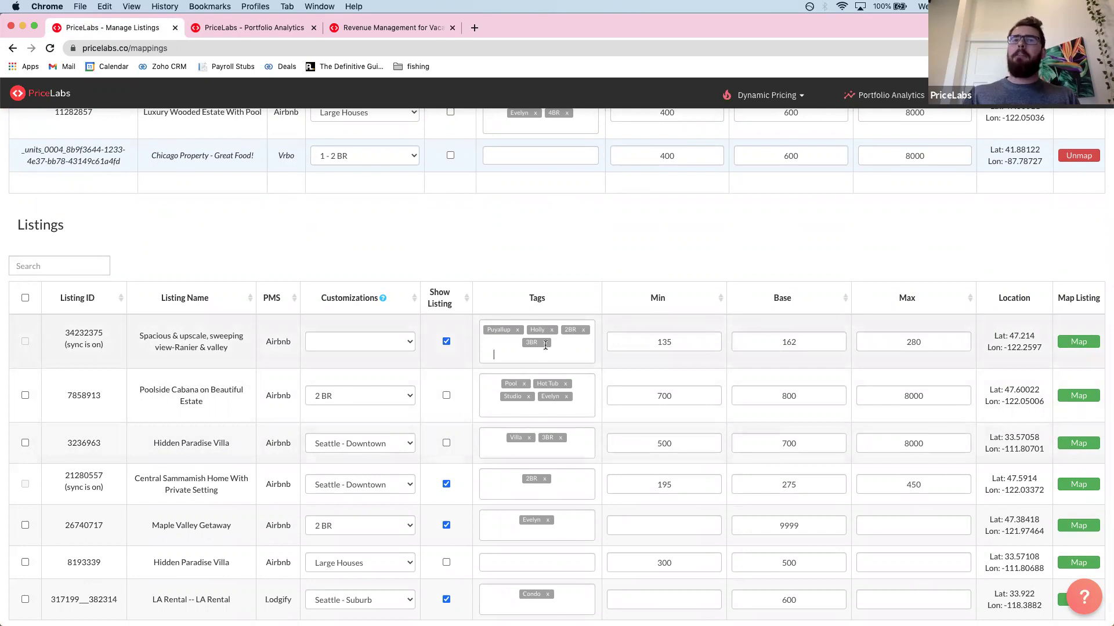
left_click(545, 343)
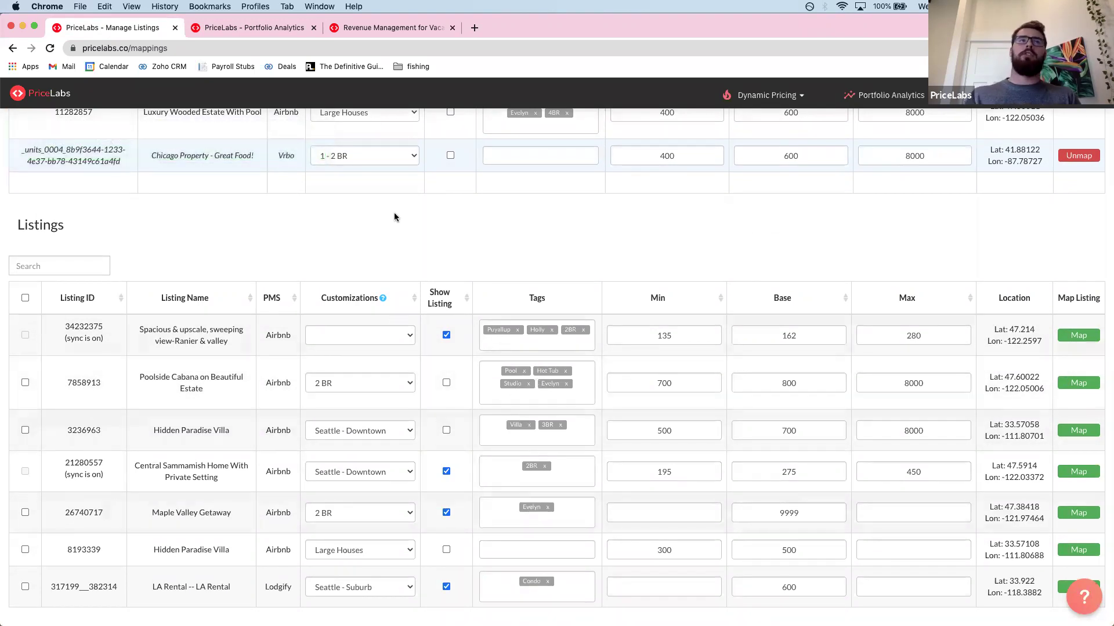
Step: Try the person-named, Sammamish and Hot Tub tags as Portfolio Analytics filters, and clear the tag selection
left_click(267, 29)
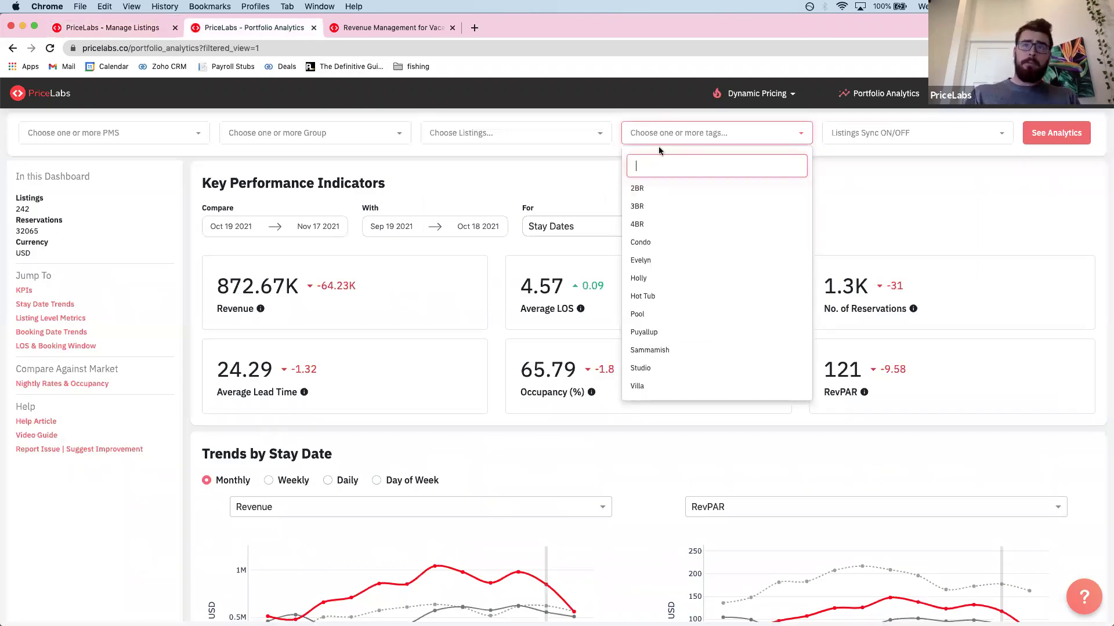
left_click(666, 268)
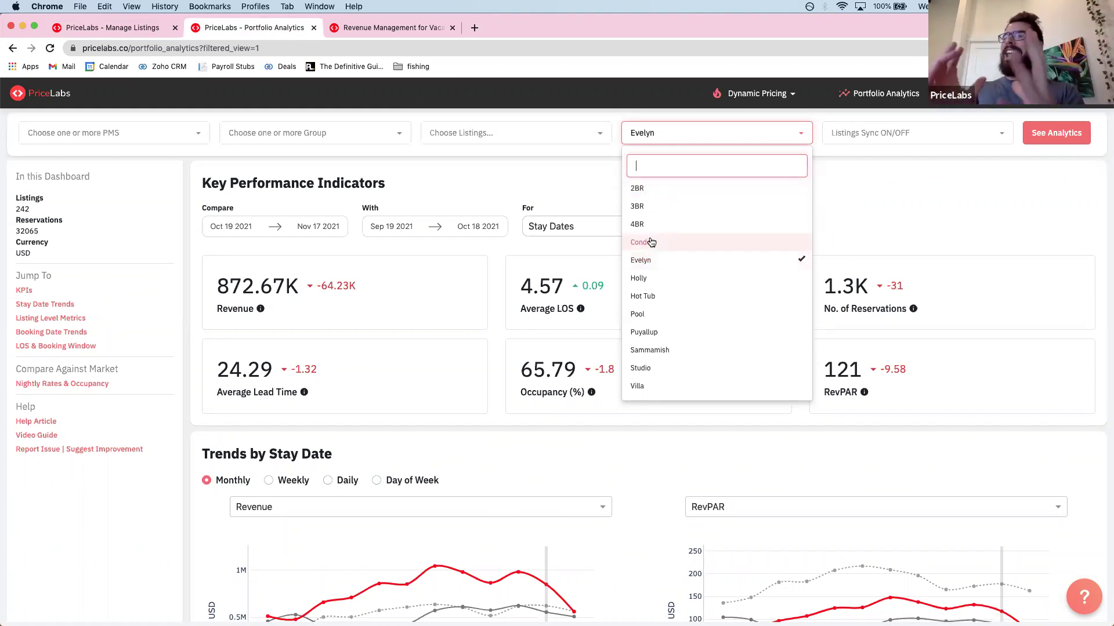
left_click(659, 265)
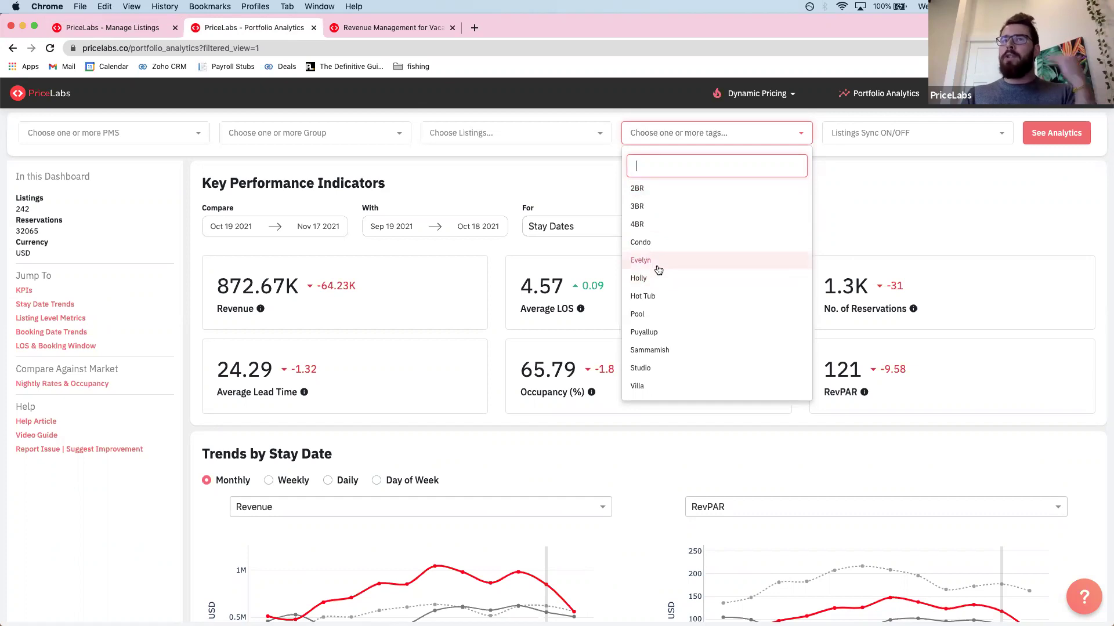
left_click(659, 350)
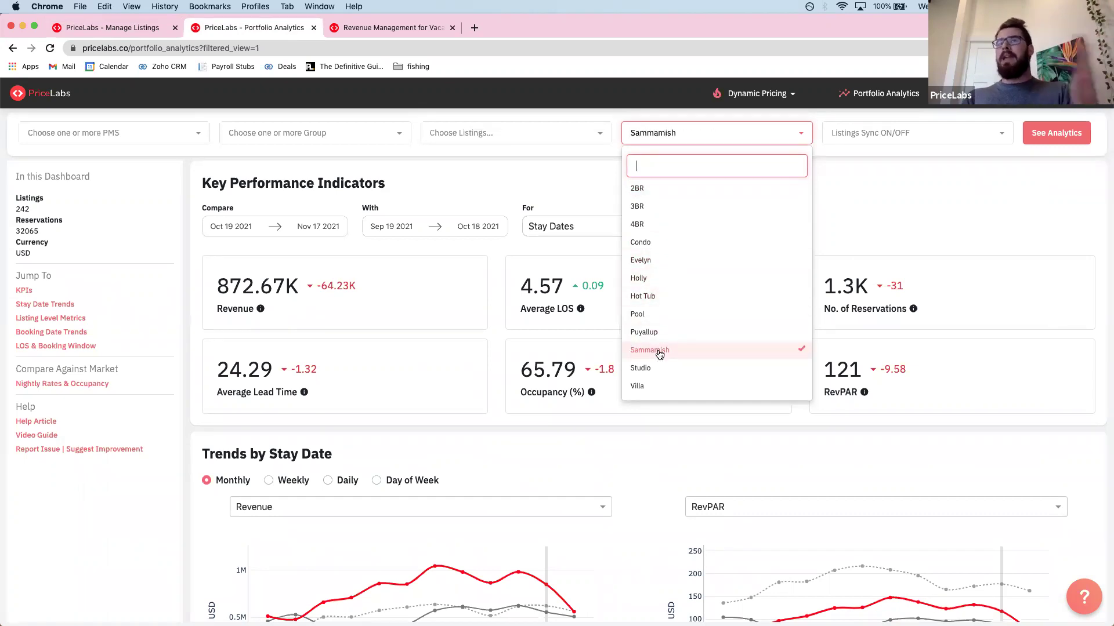
left_click(668, 296)
left_click(668, 296)
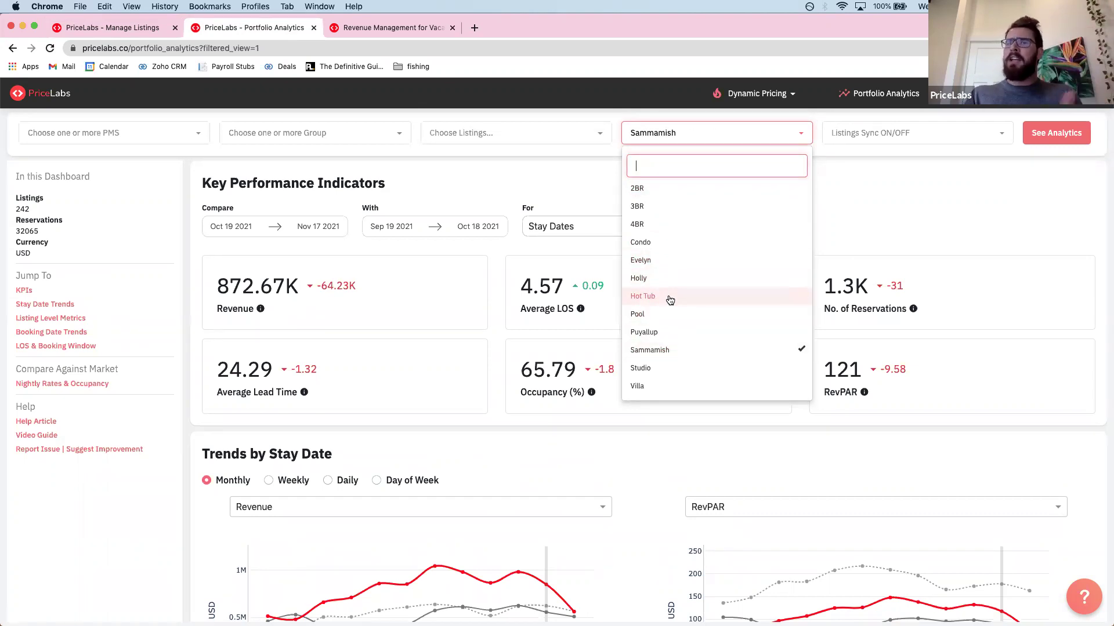
left_click(667, 350)
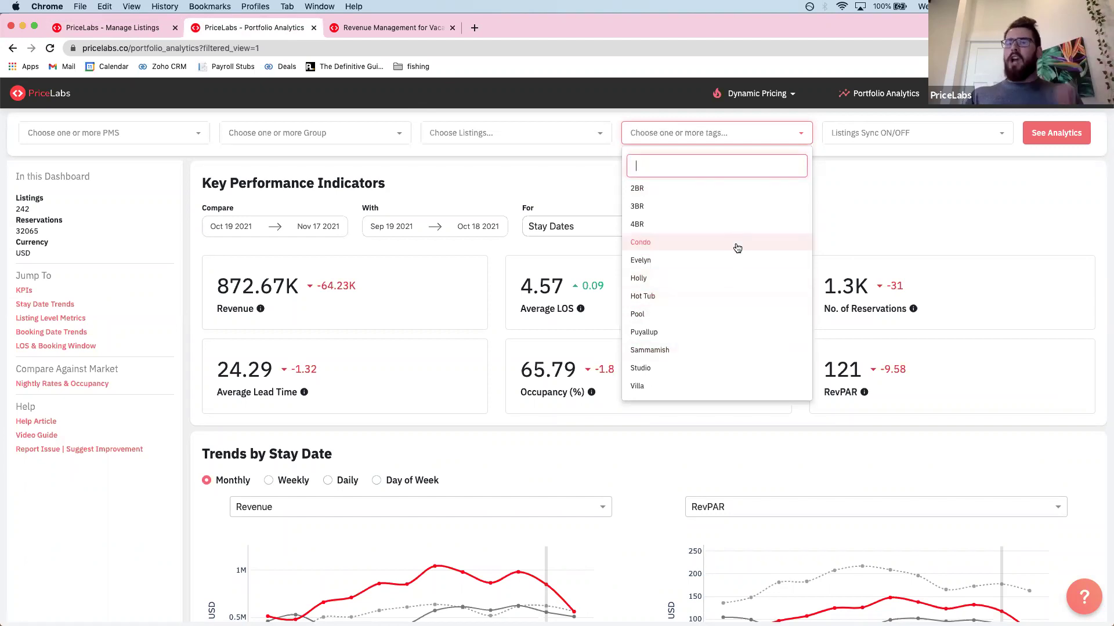
left_click(792, 139)
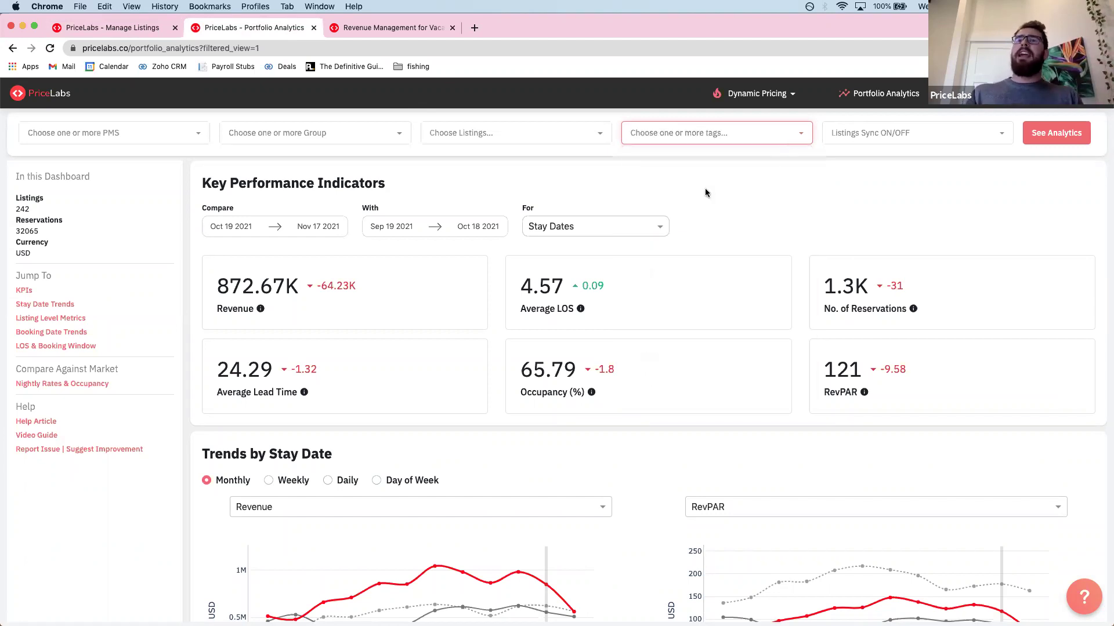
Step: Set the portfolio's Listings Sync filter to ON
left_click(870, 142)
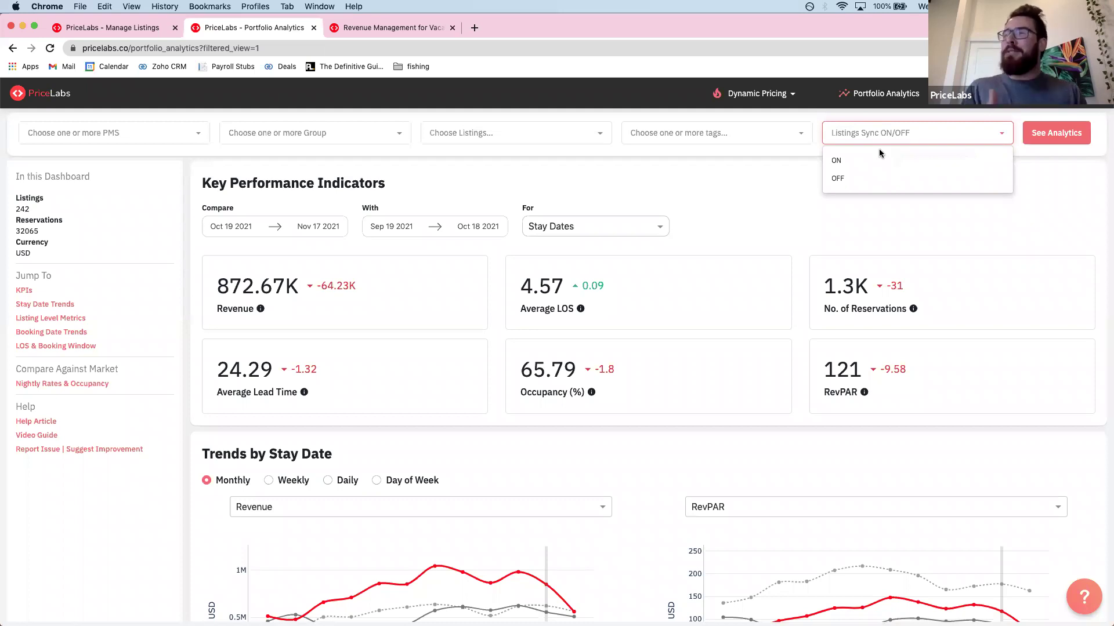
left_click(862, 158)
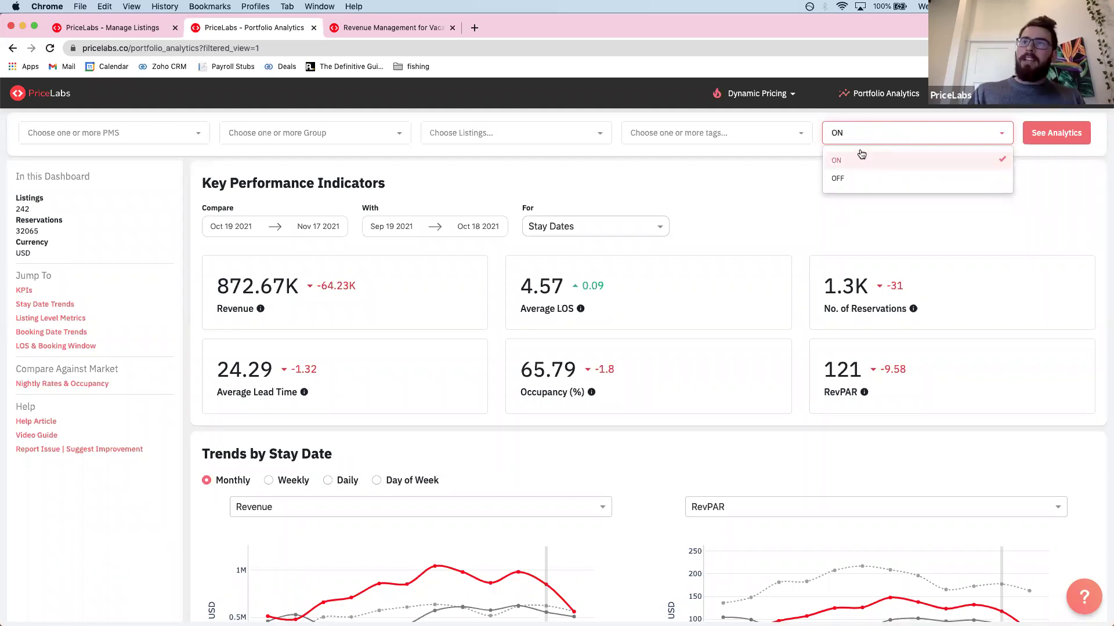
left_click(870, 139)
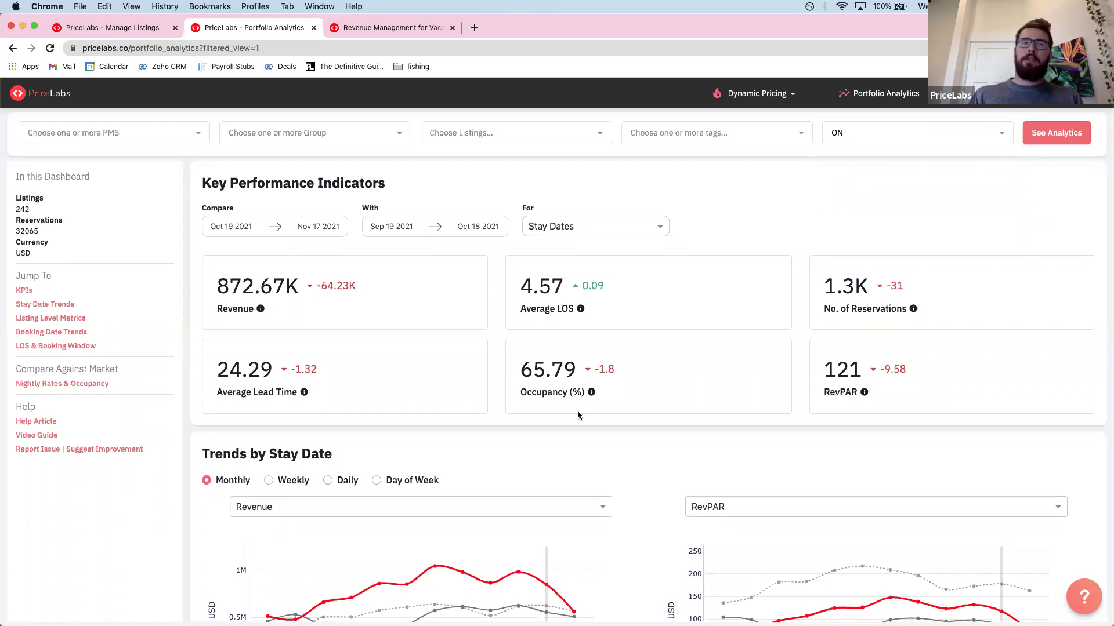
scroll(551, 477, "down", 1)
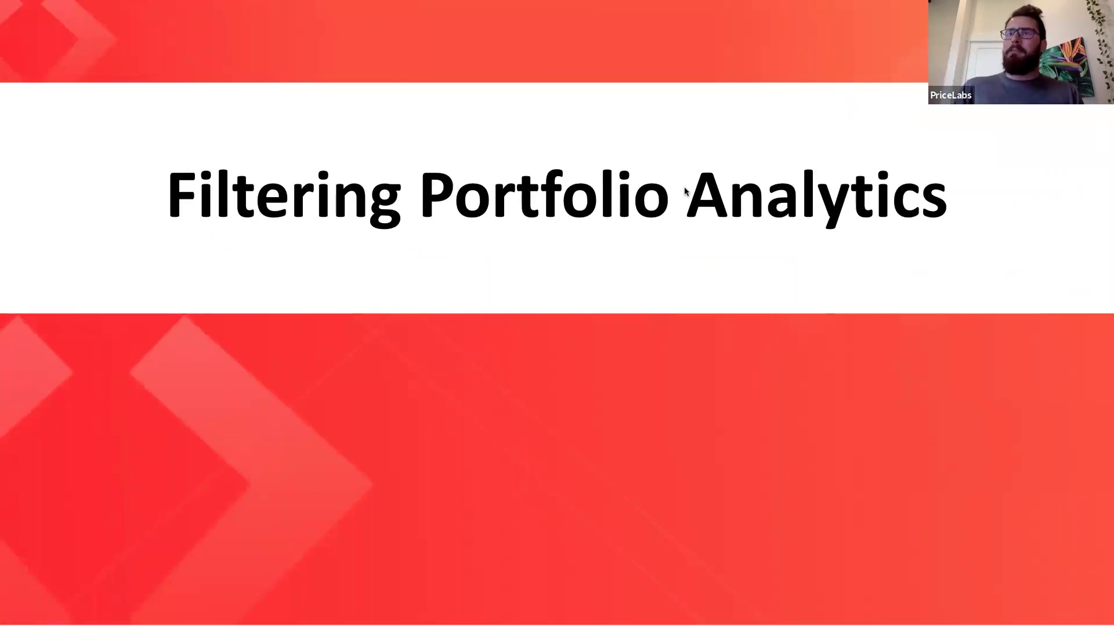
key("Right")
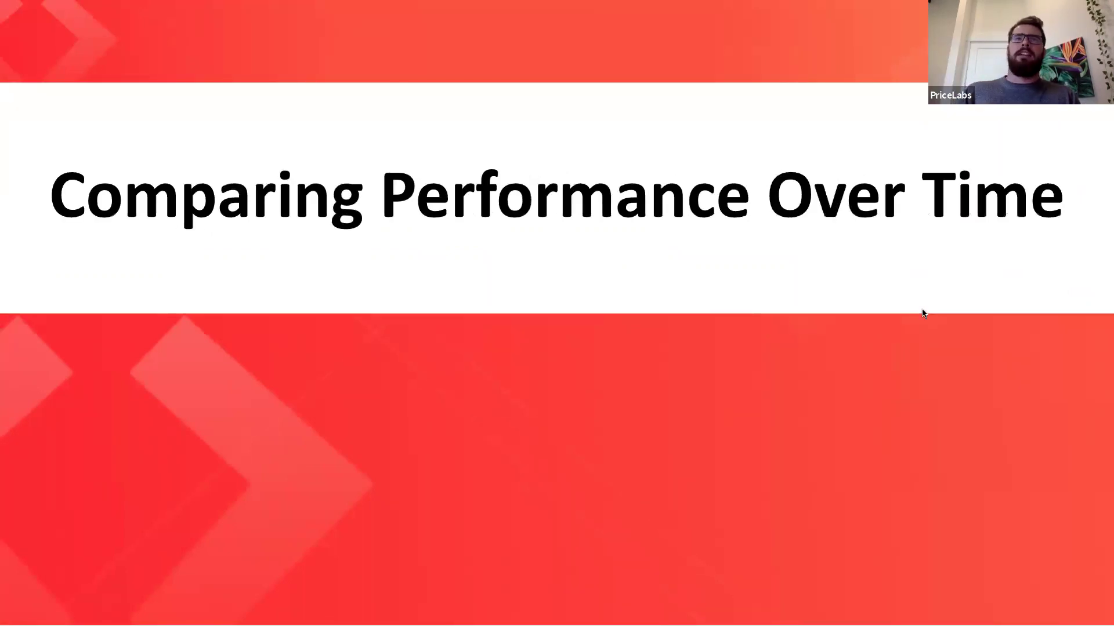
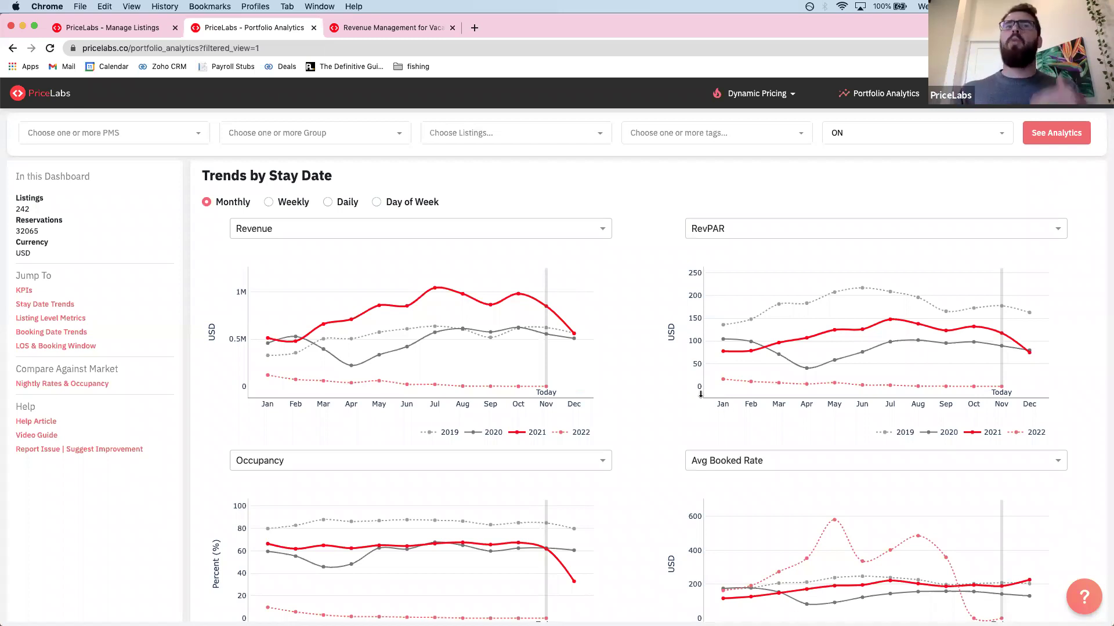
Step: Inspect the July and December values in the monthly Revenue trend chart and hide its 2022 line
mouse_move(597, 358)
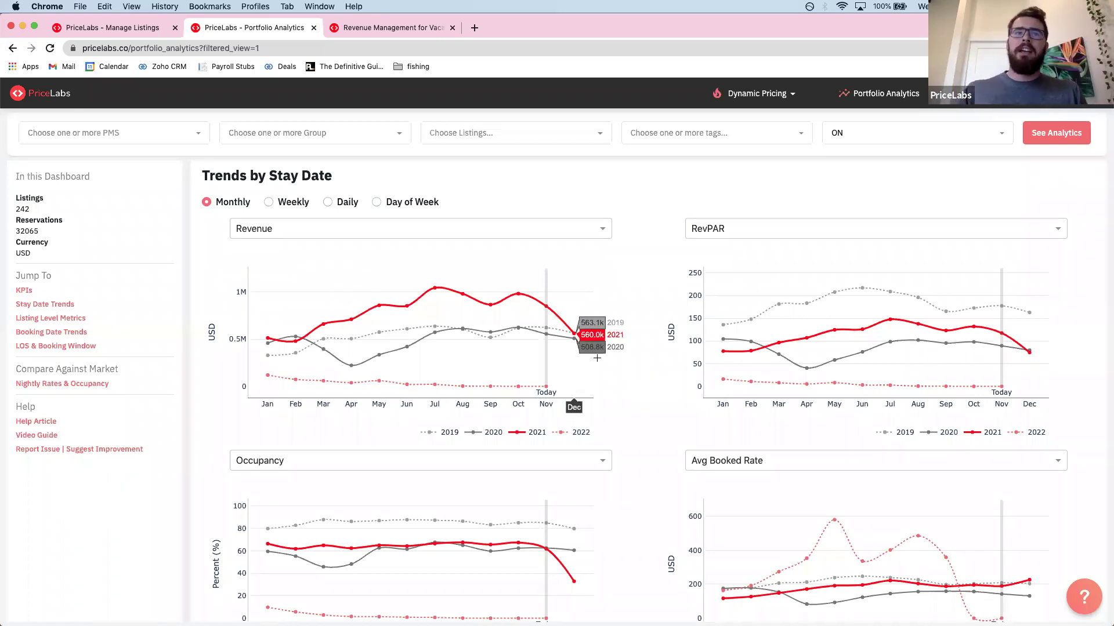
mouse_move(437, 297)
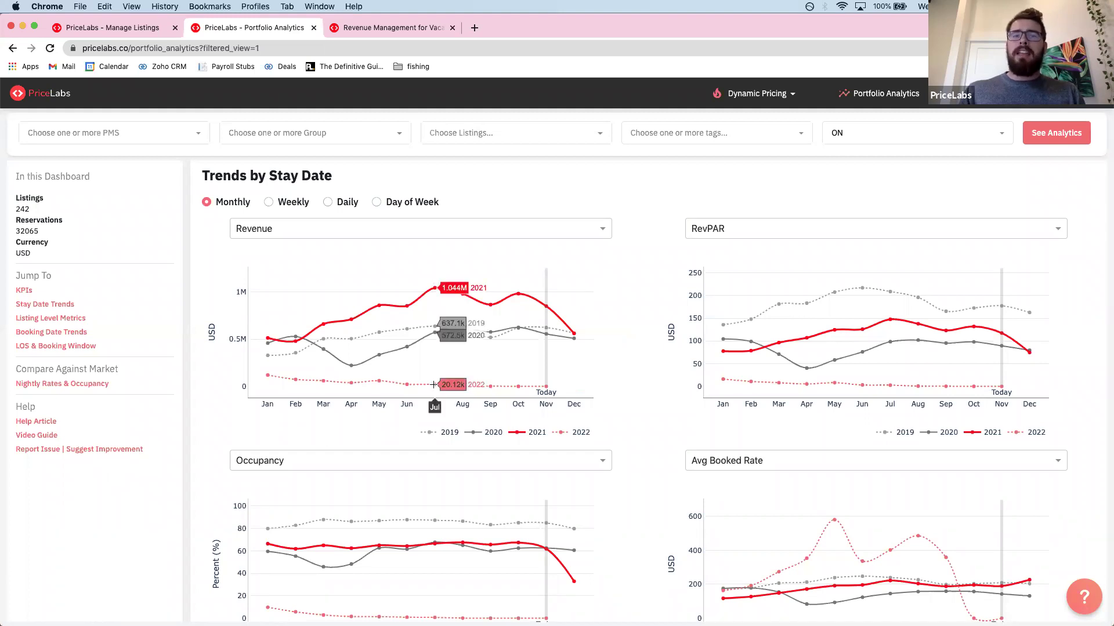
mouse_move(469, 309)
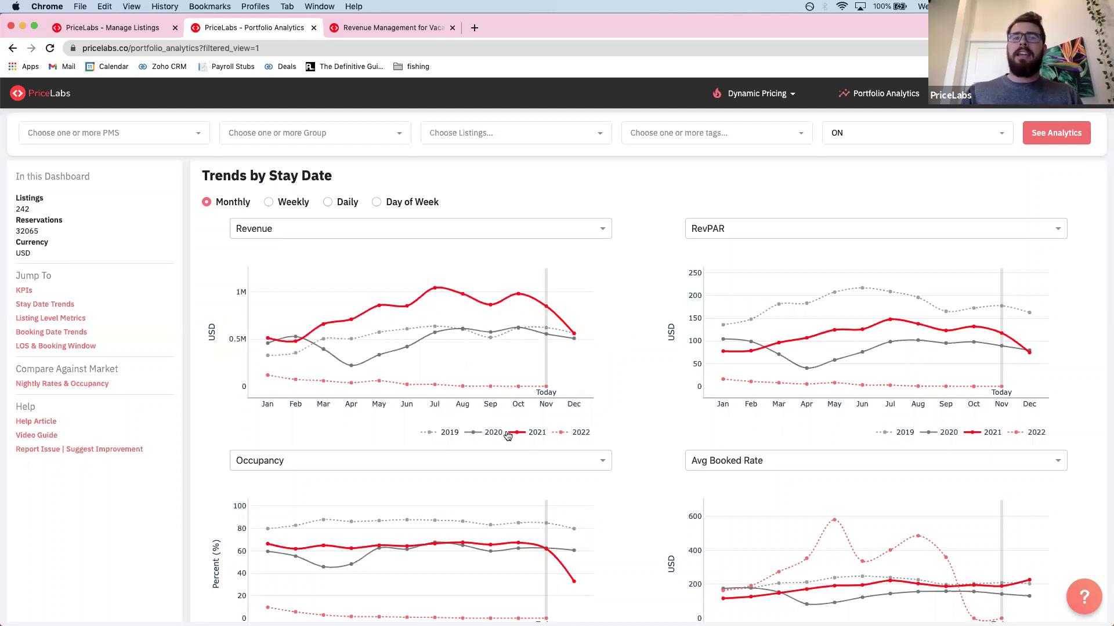
left_click(568, 436)
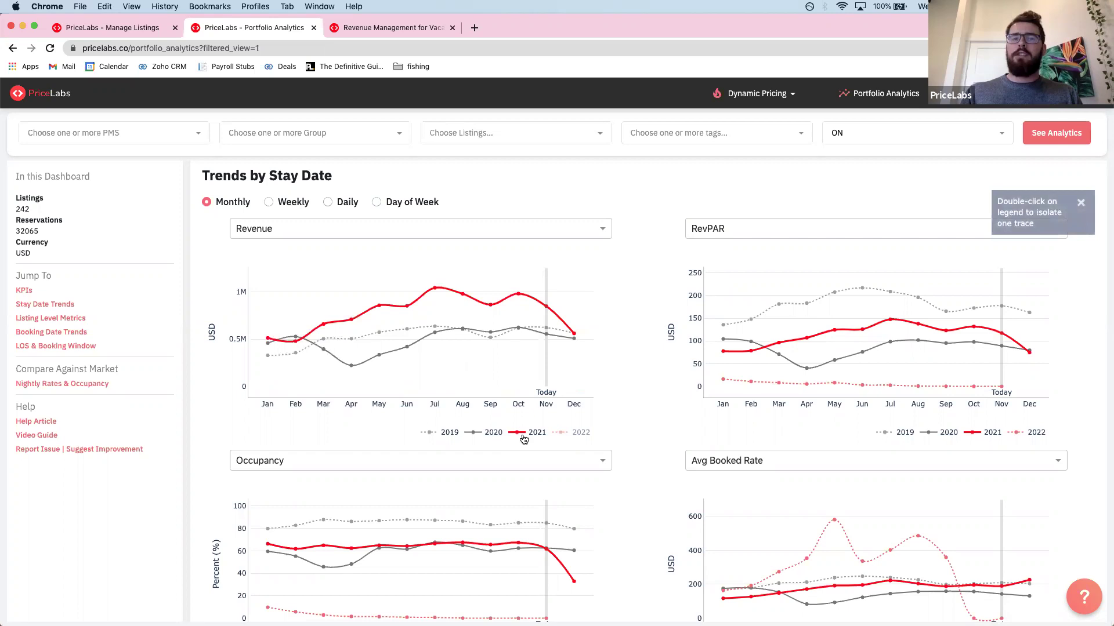
Step: Toggle the 2020 line off in the stay-date Revenue trend chart and show its 2022 line again
left_click(482, 437)
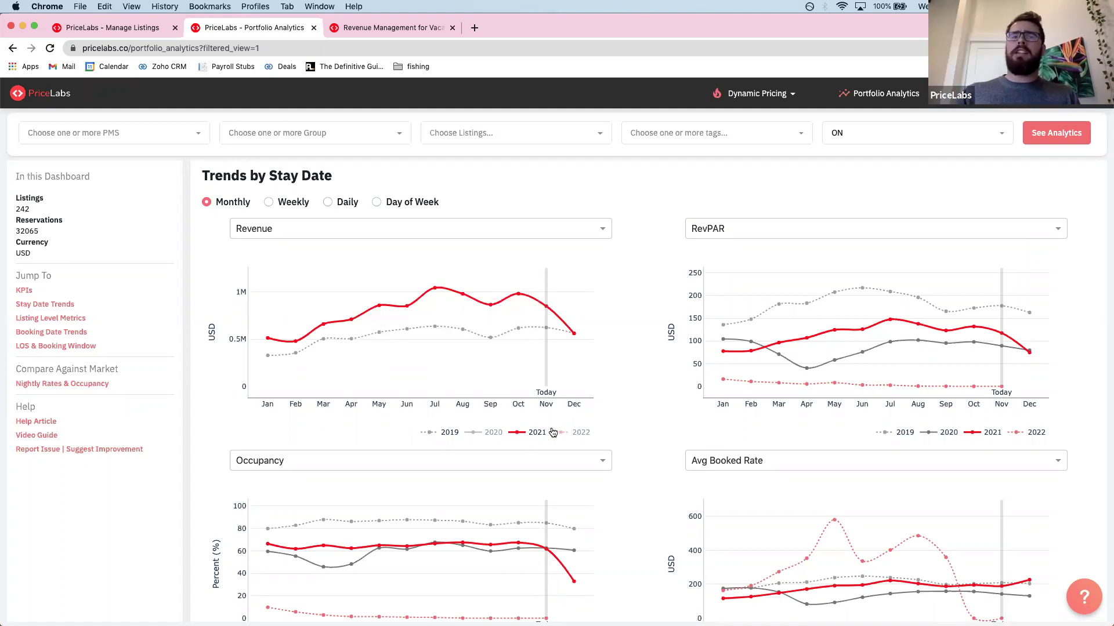
left_click(494, 434)
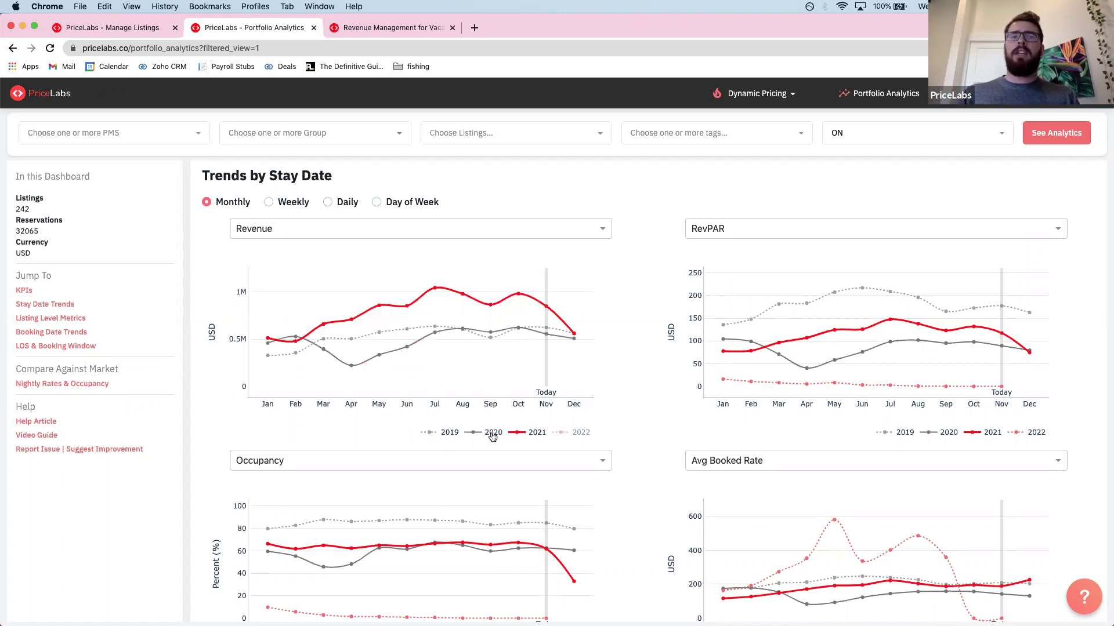
left_click(492, 436)
left_click(490, 437)
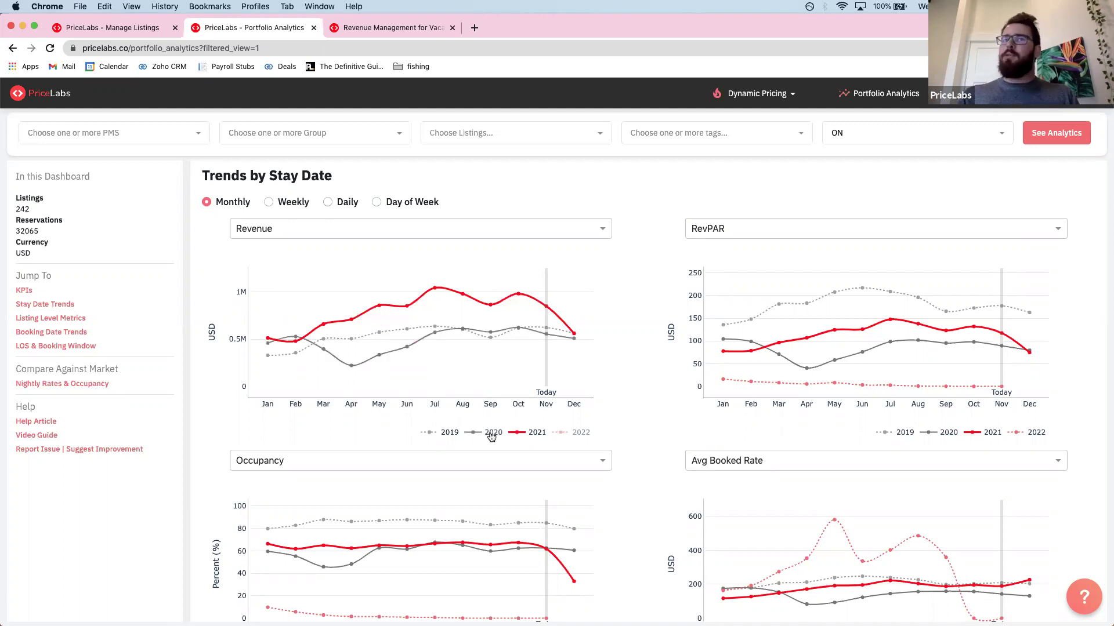
left_click(490, 437)
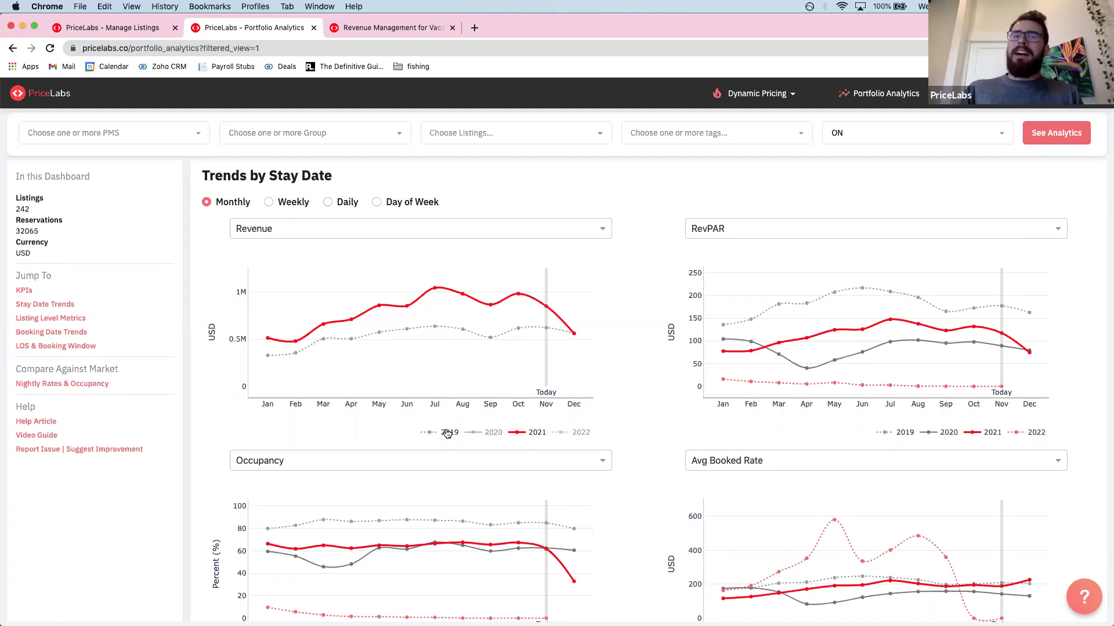
left_click(571, 438)
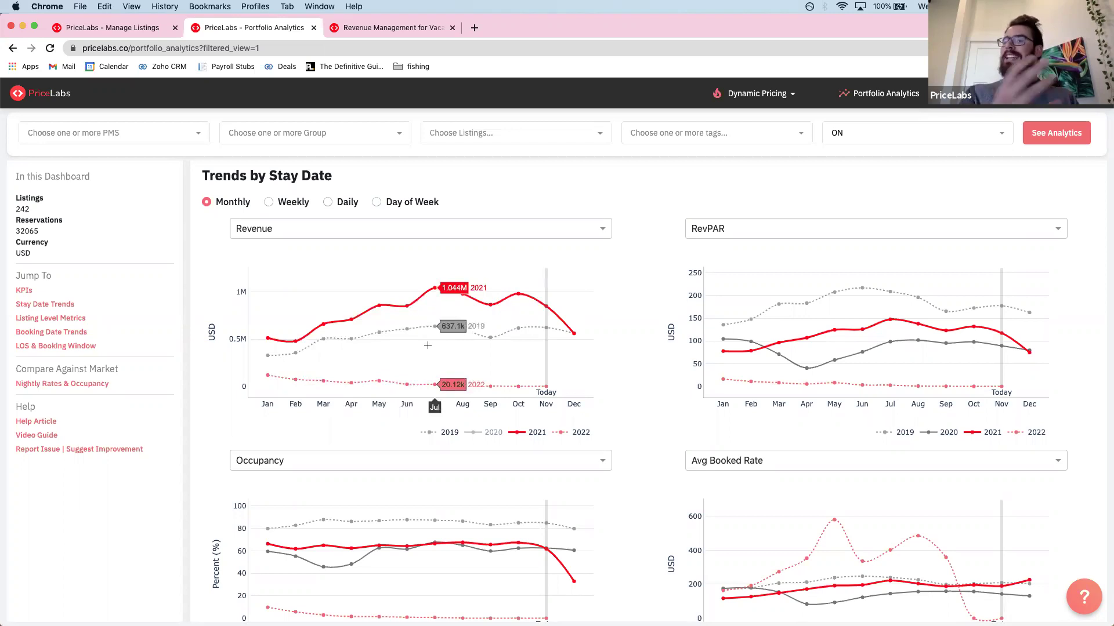
Step: Change the stay-date Avg Booked Rate trend chart to show Num Of Active Units
scroll(428, 345, "down", 1)
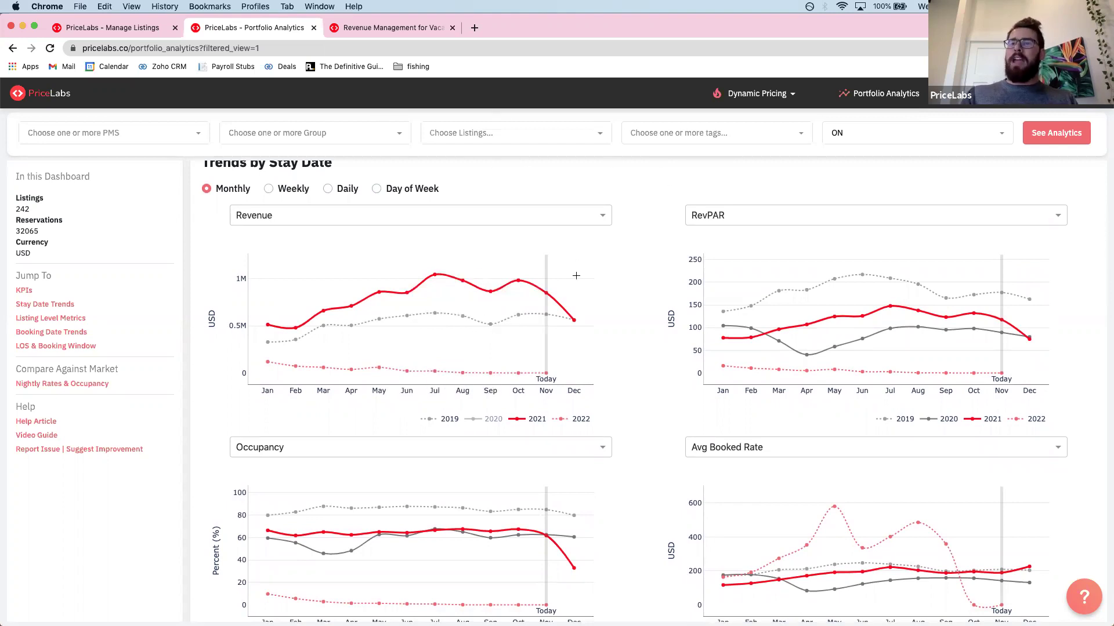
scroll(574, 243, "down", 5)
left_click(704, 339)
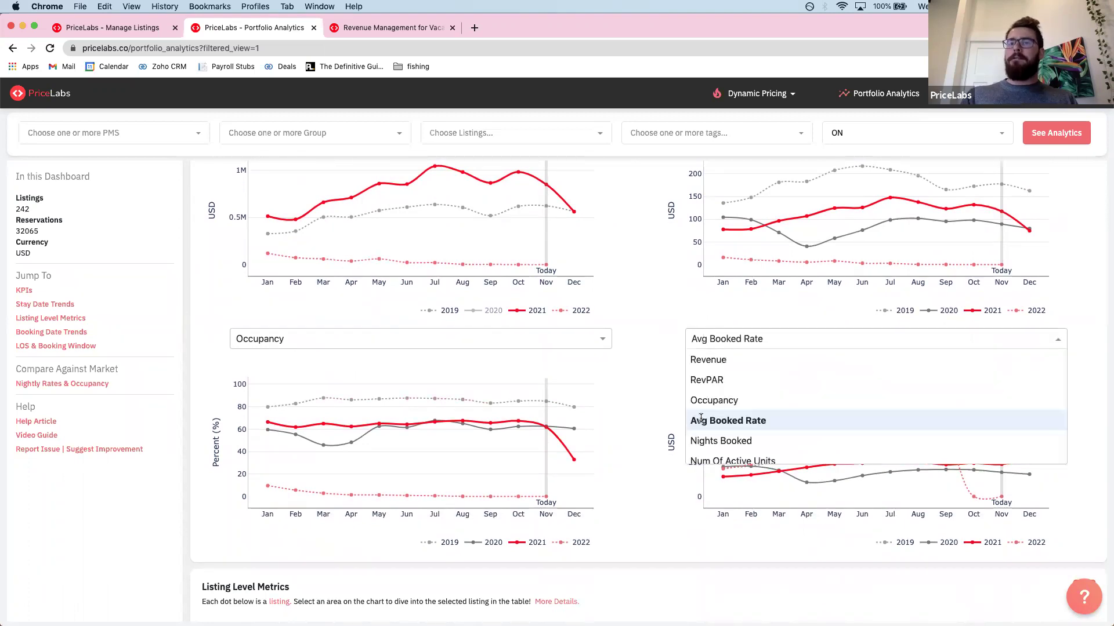
scroll(700, 419, "down", 1)
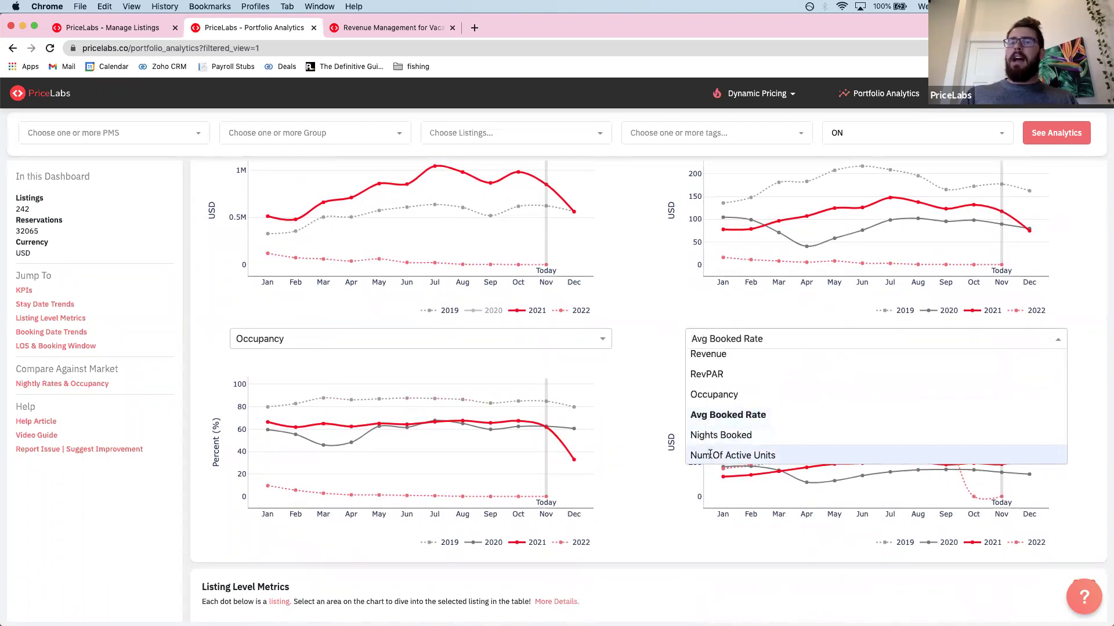
left_click(607, 424)
left_click(748, 342)
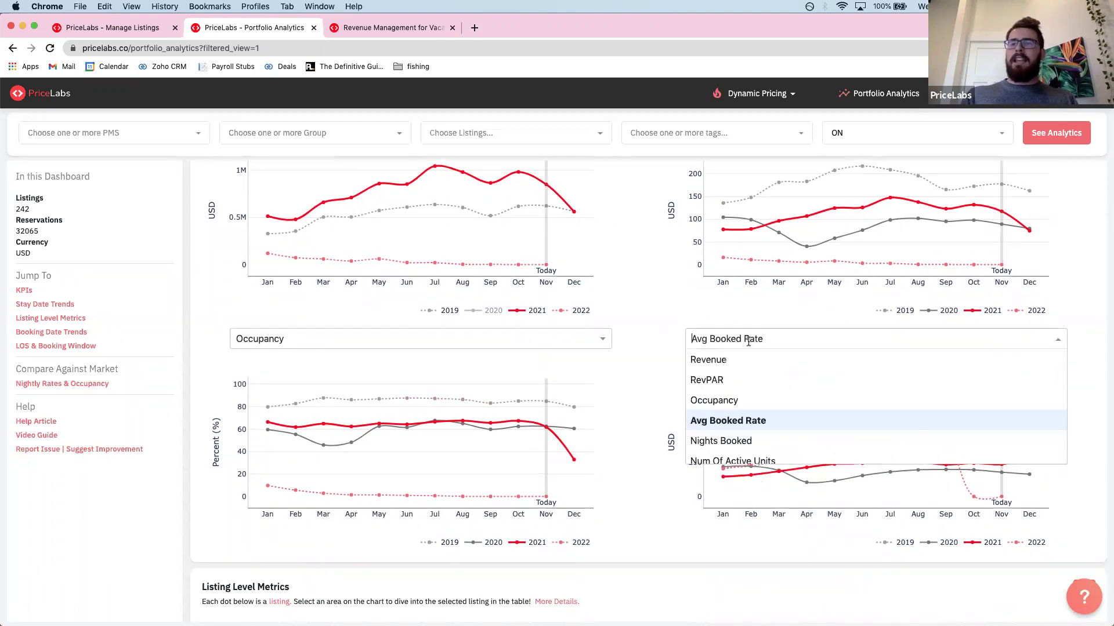
left_click(739, 456)
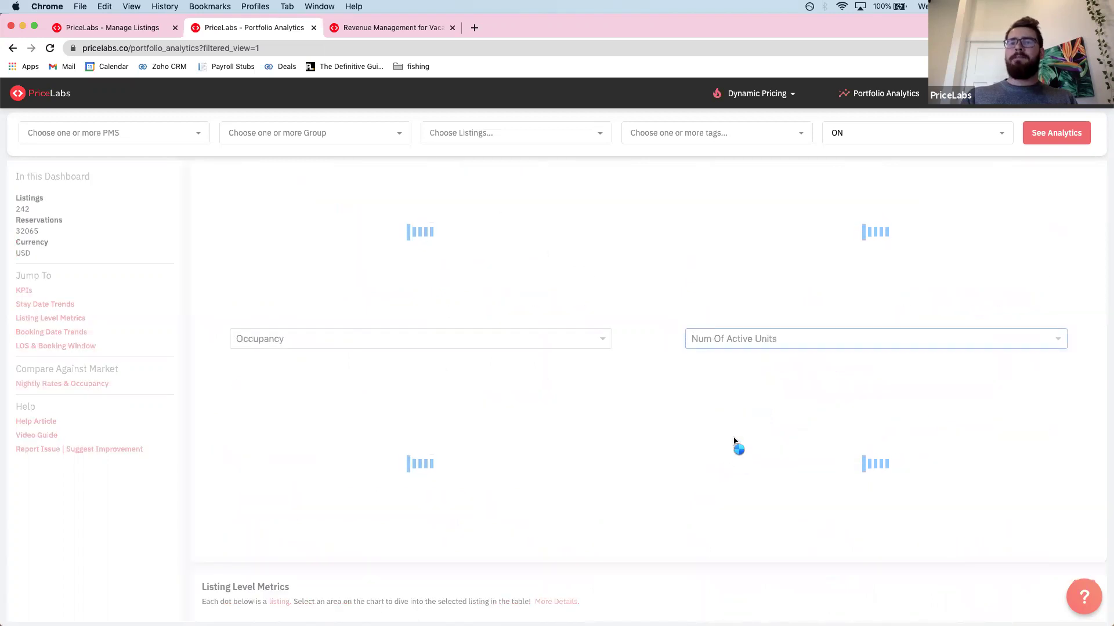
Step: Hide the 2020 and 2022 lines in the stay-date Revenue and Num Of Active Units charts
scroll(662, 371, "up", 1)
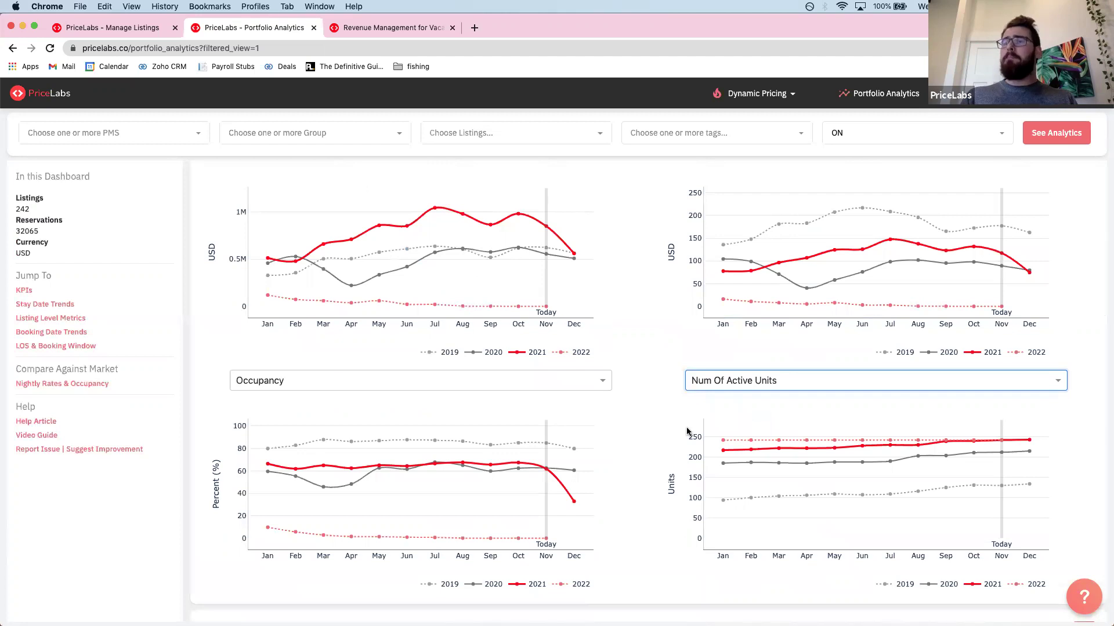
scroll(687, 430, "down", 1)
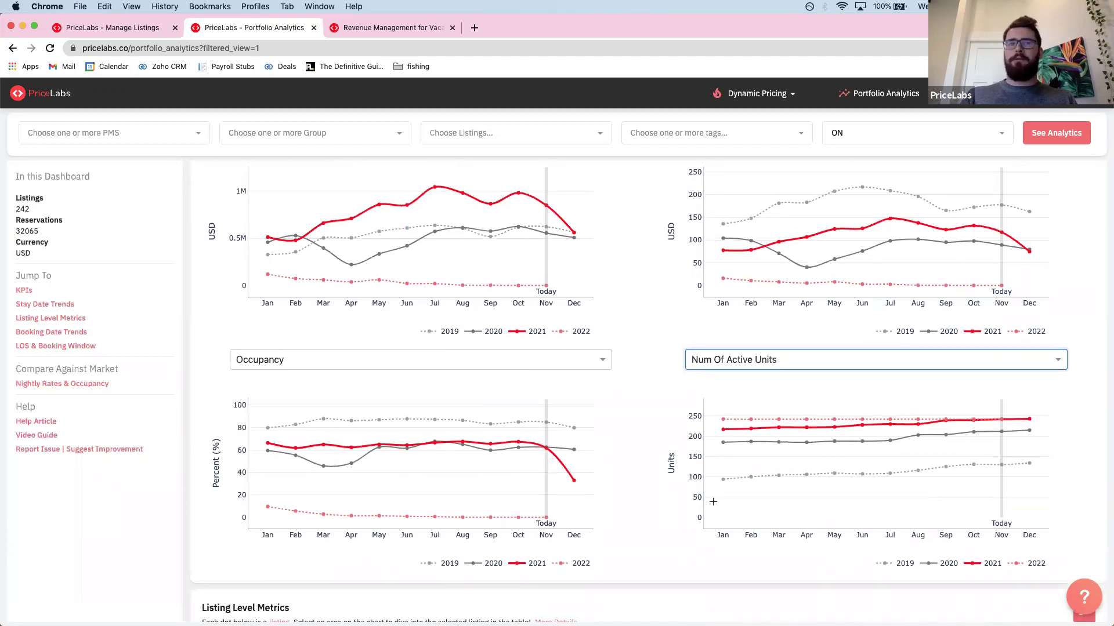
left_click(492, 332)
left_click(579, 332)
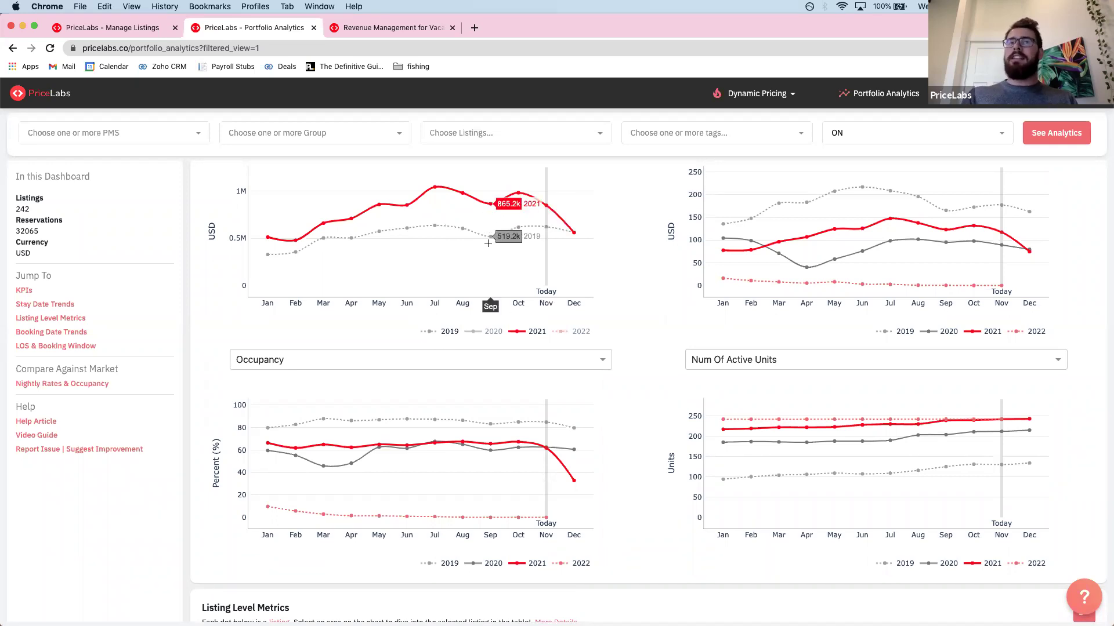
left_click(949, 566)
left_click(1032, 565)
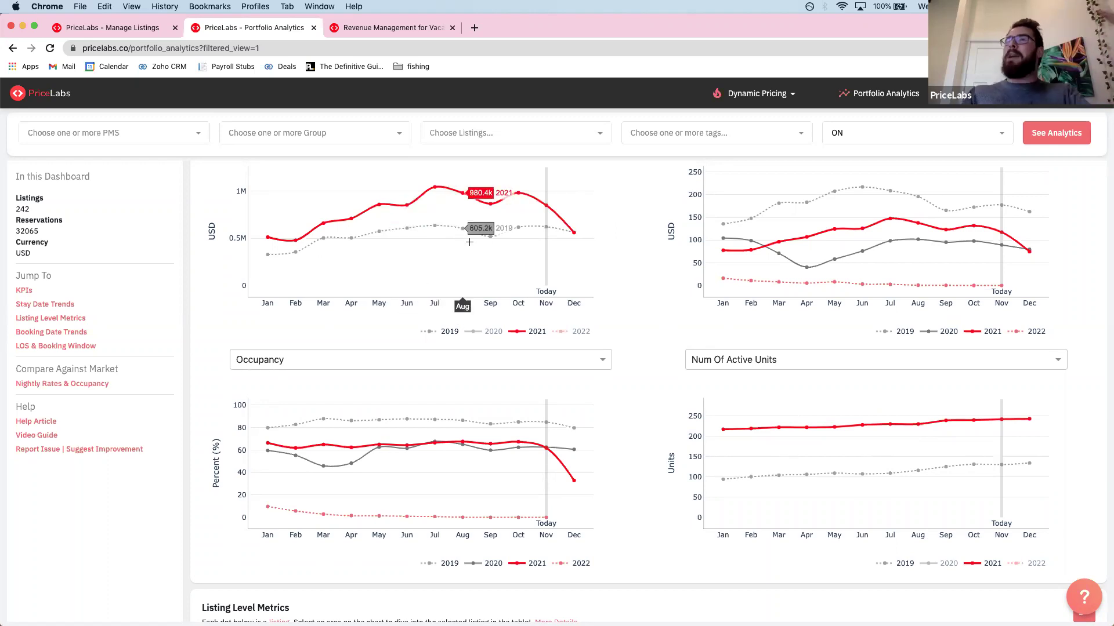
Step: Hide the 2022 and 2020 lines in the stay-date RevPAR chart and inspect its July values
scroll(469, 242, "up", 2)
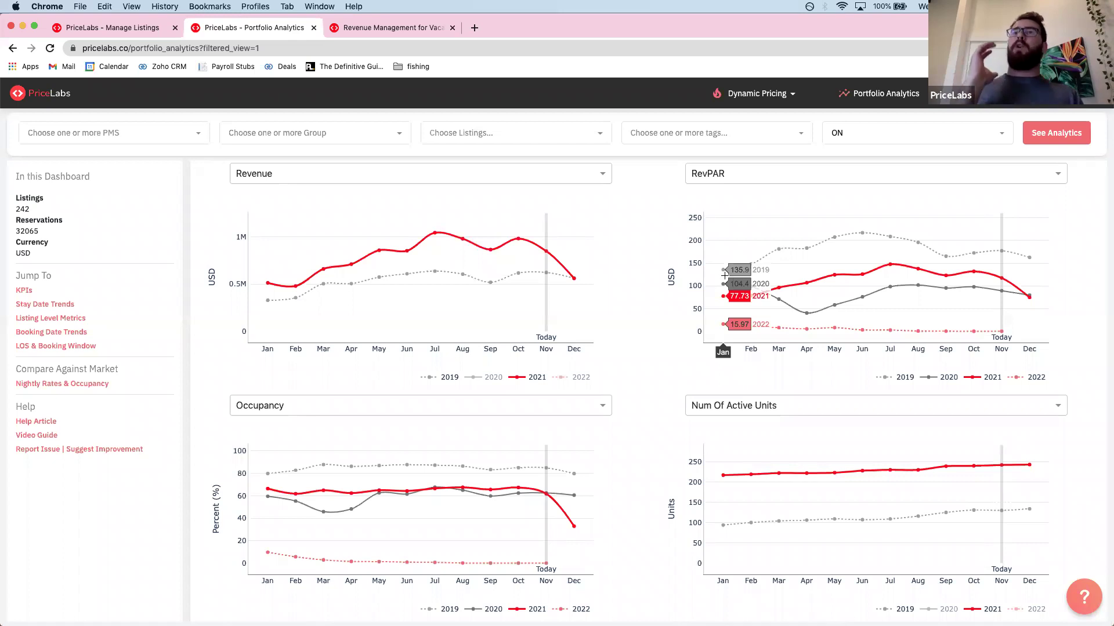
scroll(725, 275, "up", 3)
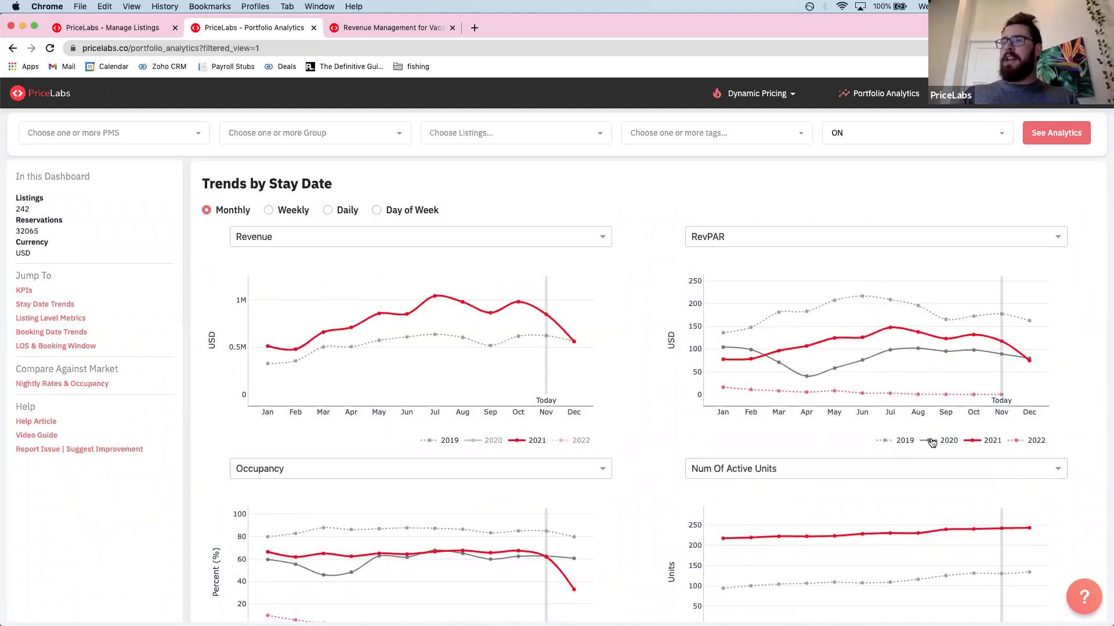
left_click(1025, 443)
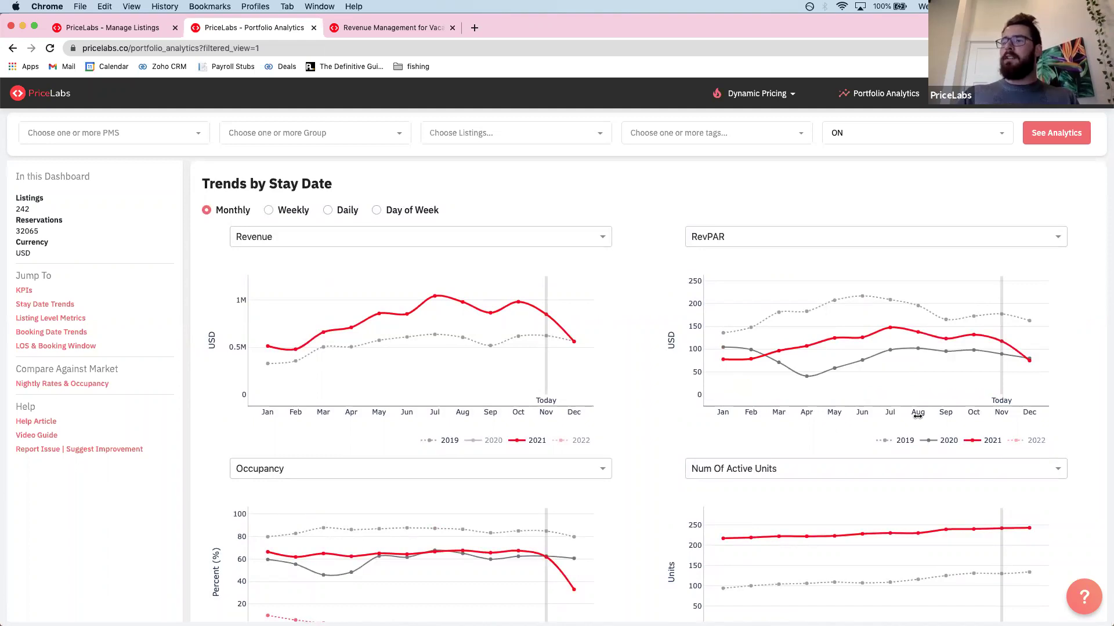
left_click(947, 442)
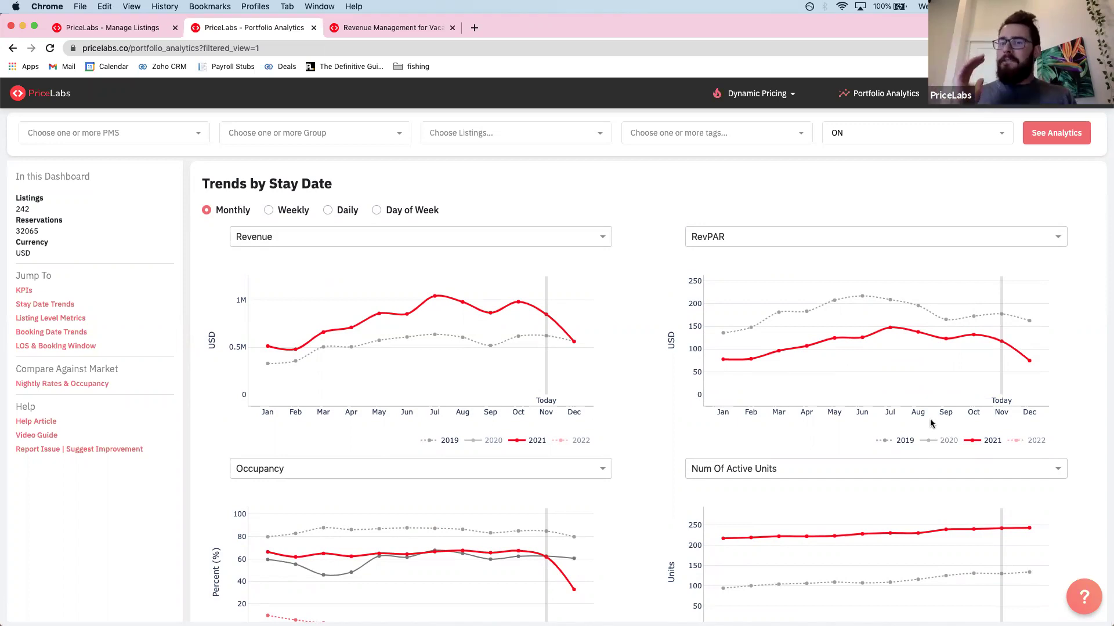
mouse_move(915, 371)
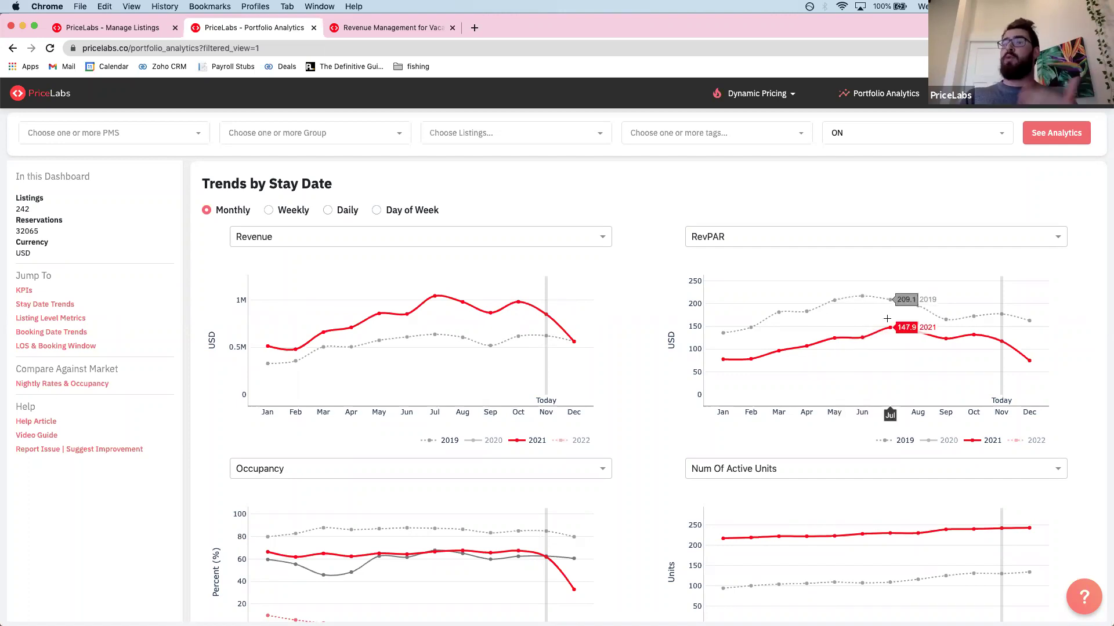
Step: Check the "Comparing performance over time" slide and return to the Portfolio Analytics page in Chrome
scroll(654, 430, "down", 1)
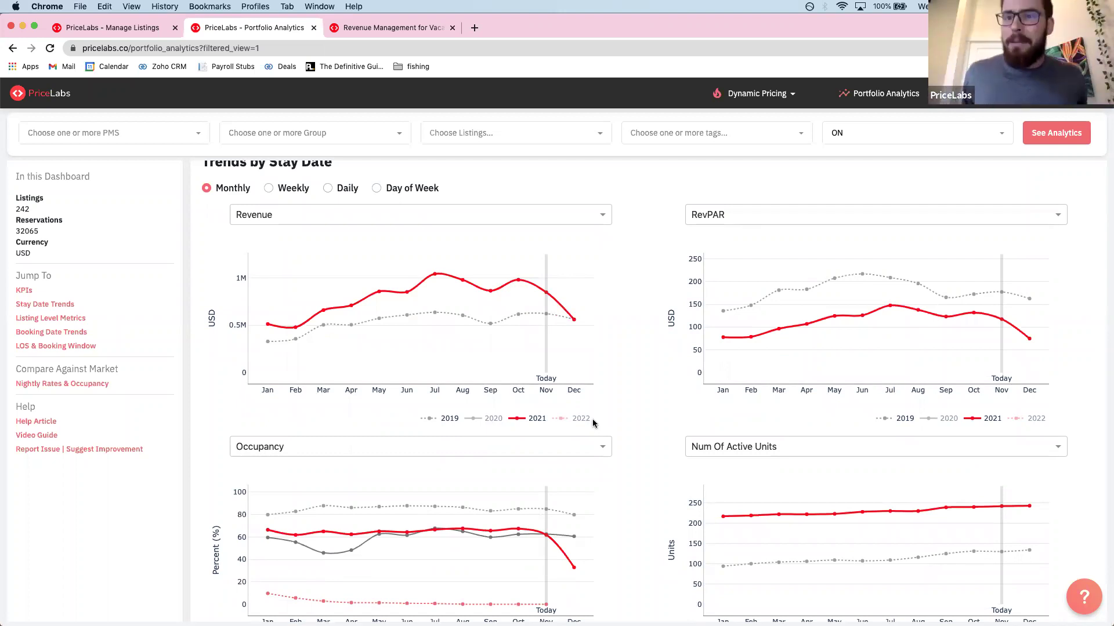
key("ctrl+Left")
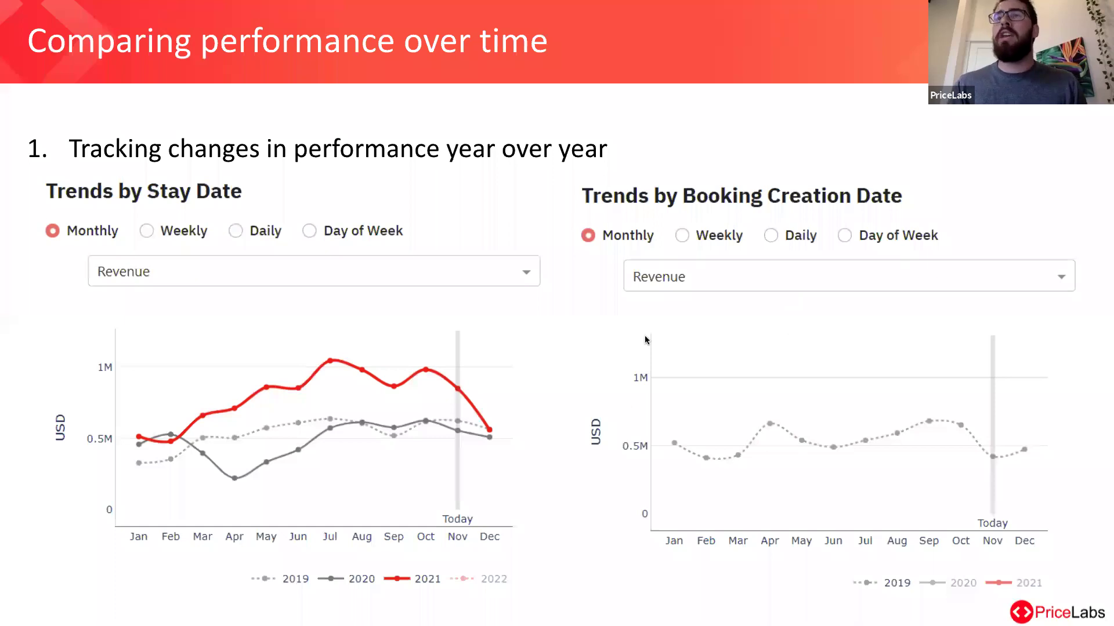
key("ctrl+Right")
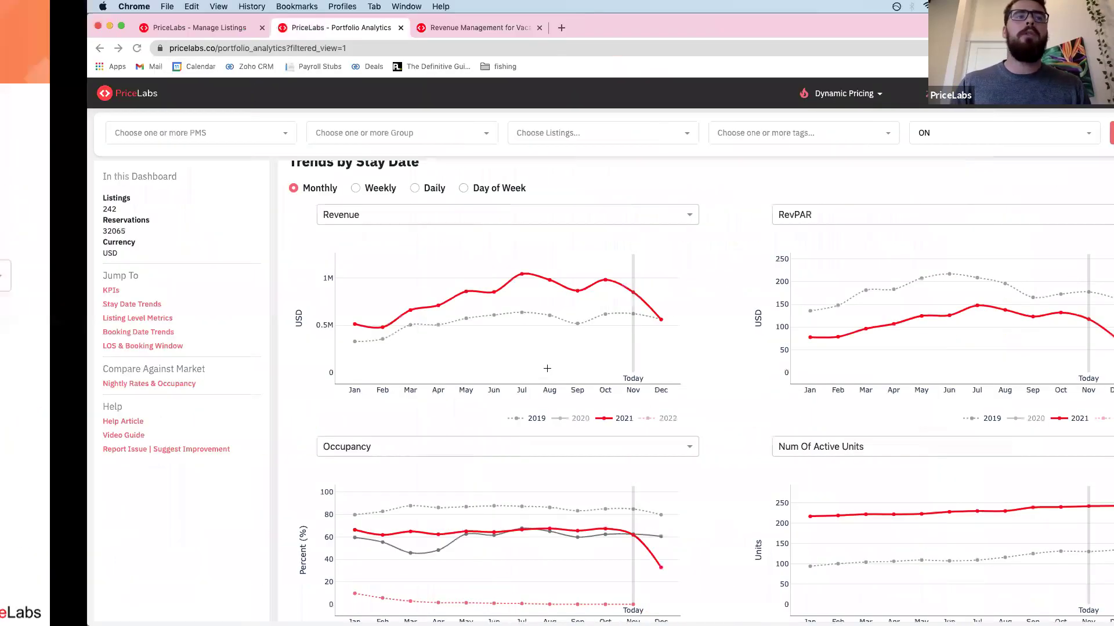
Step: Hide the 2020 line in the Revenue chart under Trends by Booking Creation Date
scroll(547, 372, "down", 15)
scroll(546, 372, "down", 5)
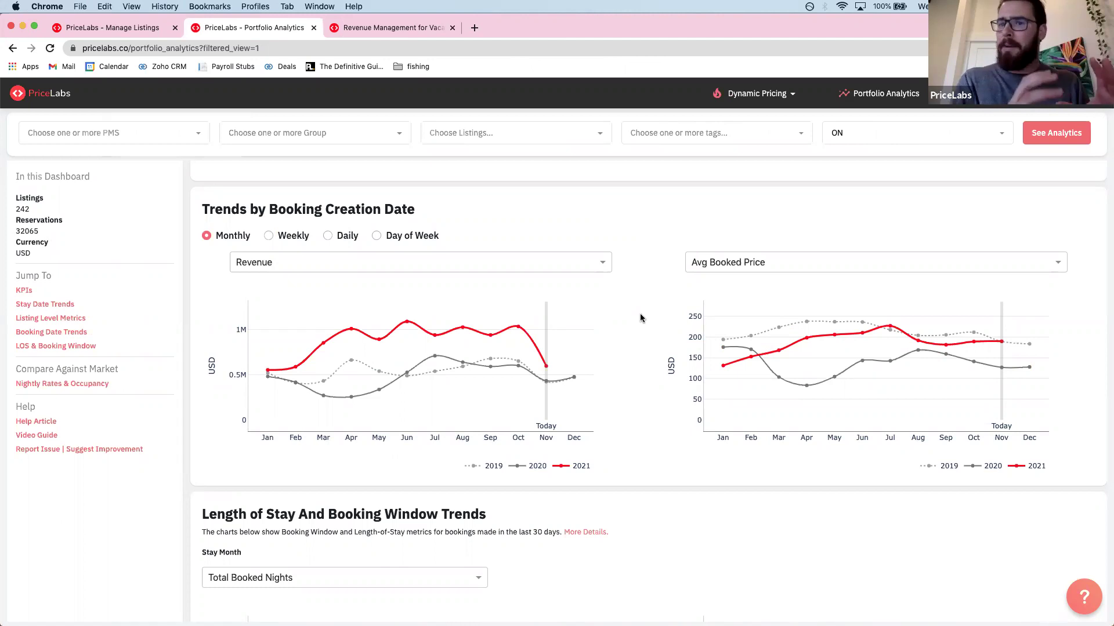
mouse_move(456, 347)
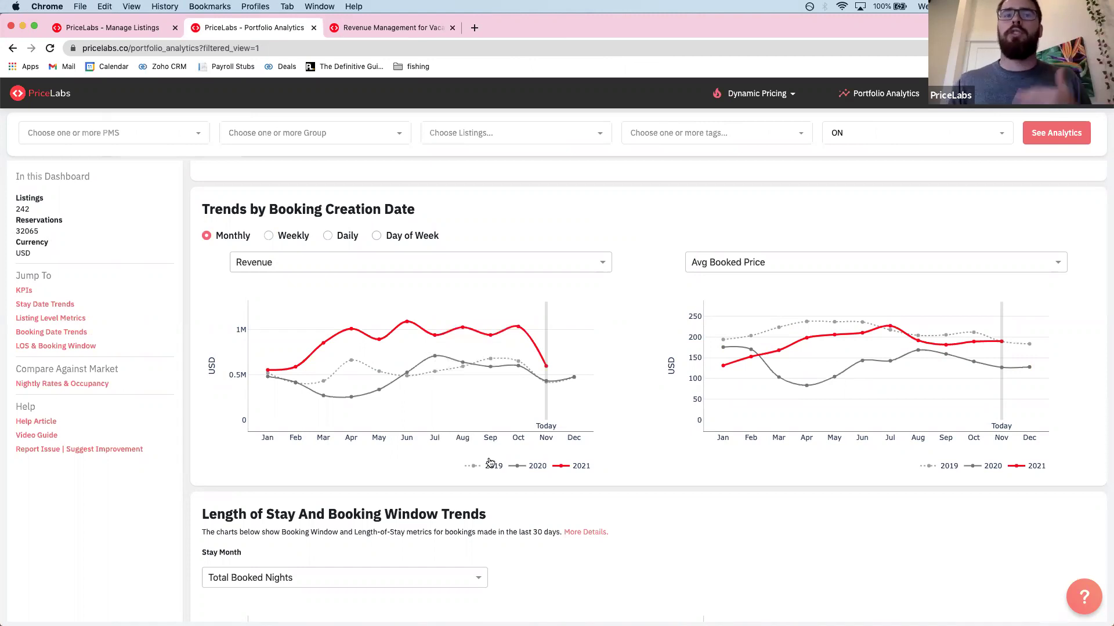
left_click(535, 468)
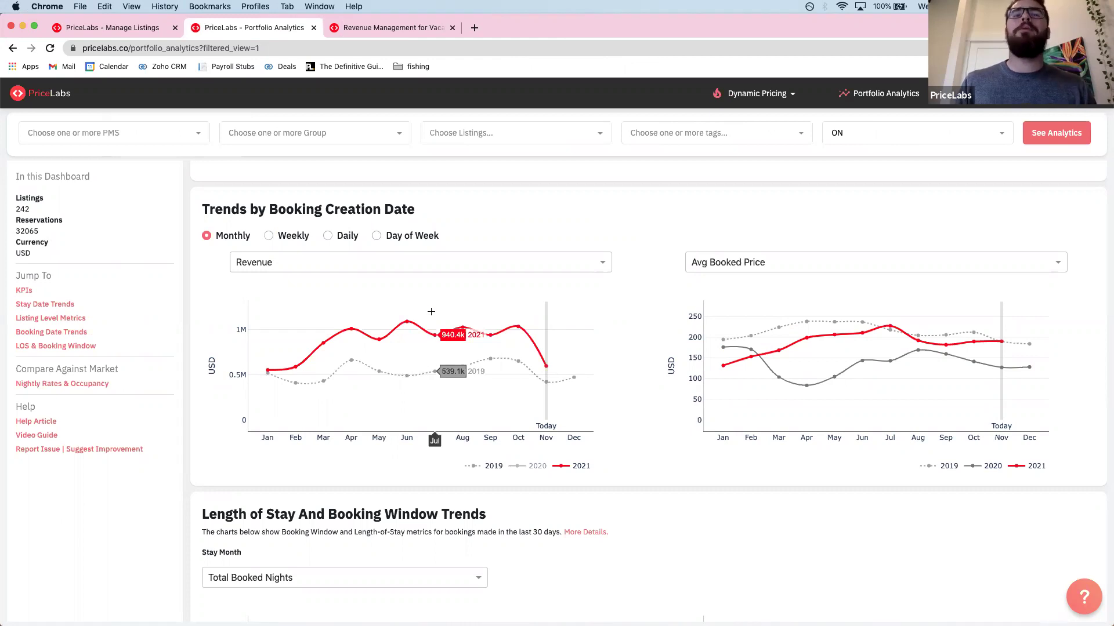
Step: Compare the April revenue values between the Trends by Stay Date and Trends by Booking Creation Date charts
scroll(429, 403, "up", 20)
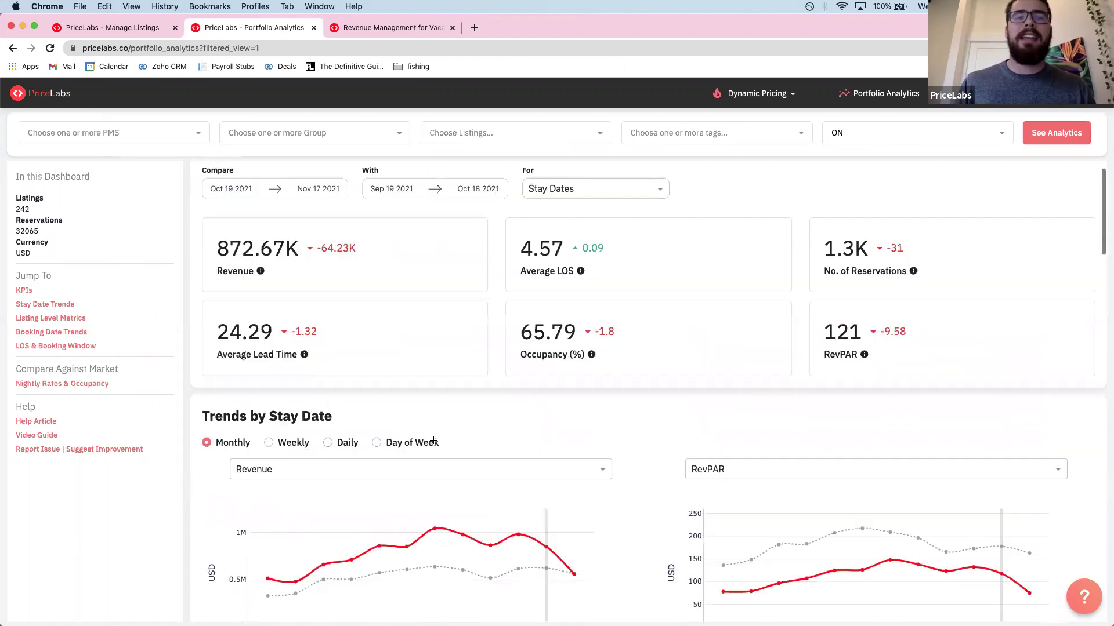
scroll(432, 409, "down", 2)
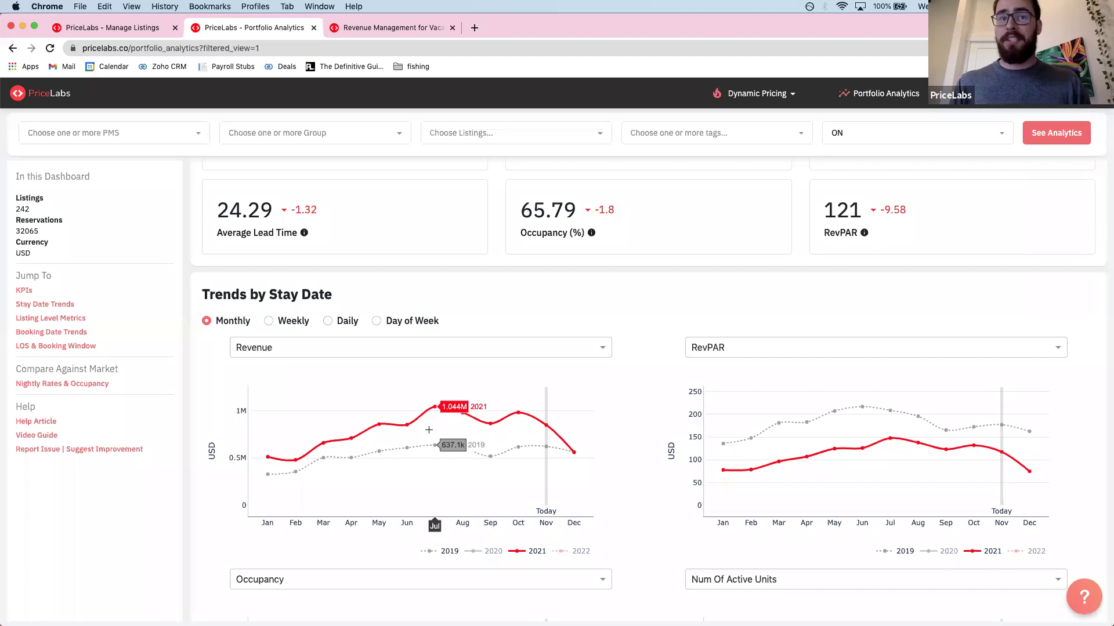
scroll(429, 430, "down", 12)
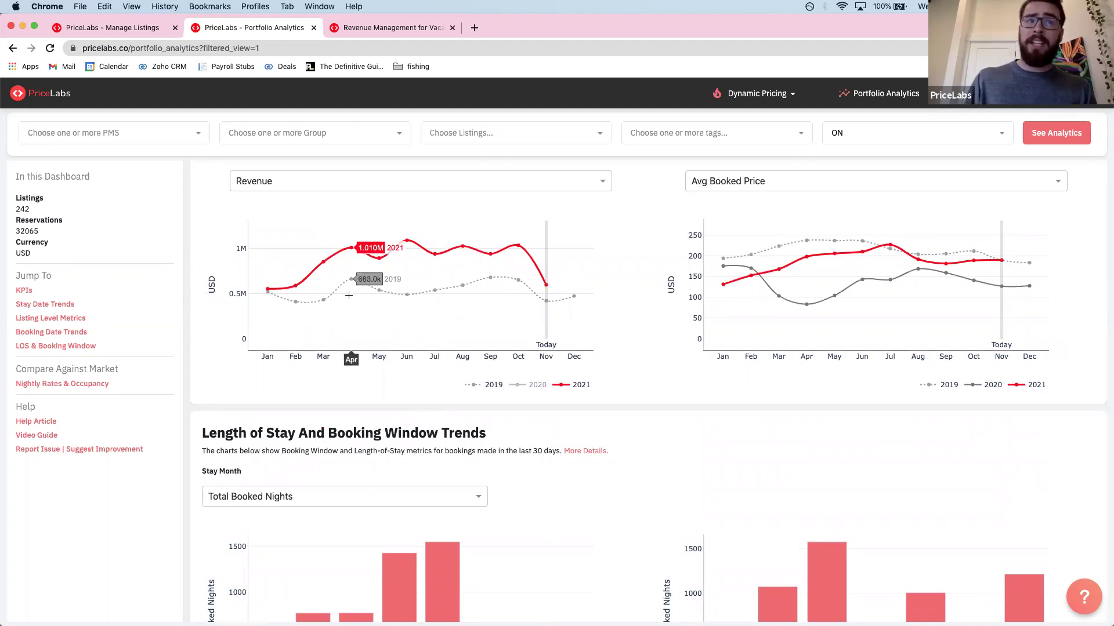
scroll(349, 289, "up", 15)
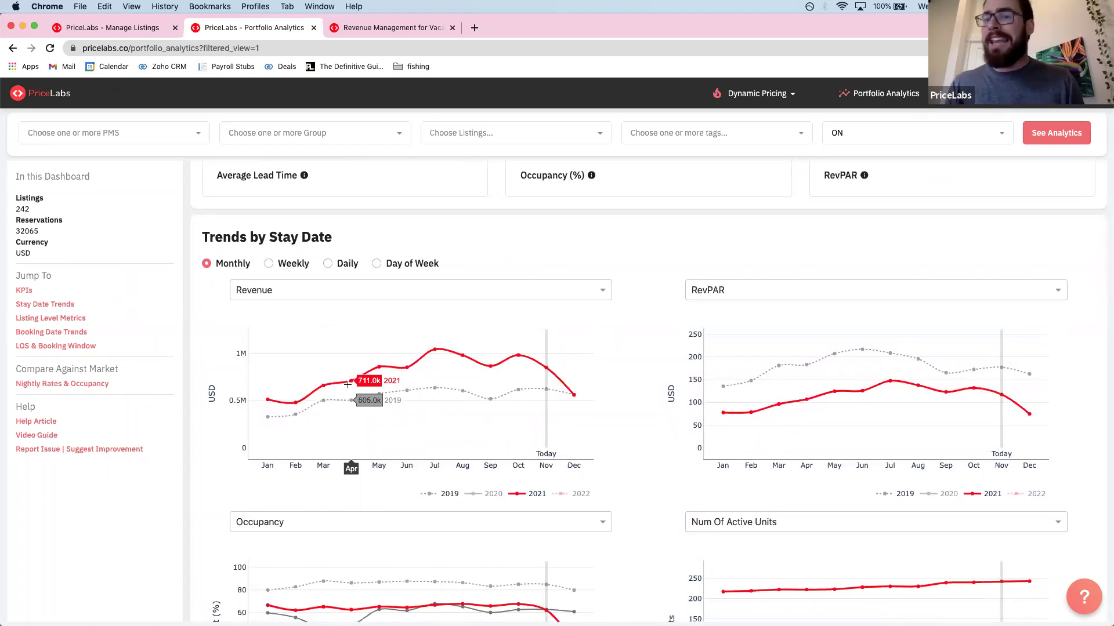
Step: Switch the Trends by Booking Creation Date charts to the Weekly view, followed by the Day of Week view
scroll(348, 384, "down", 20)
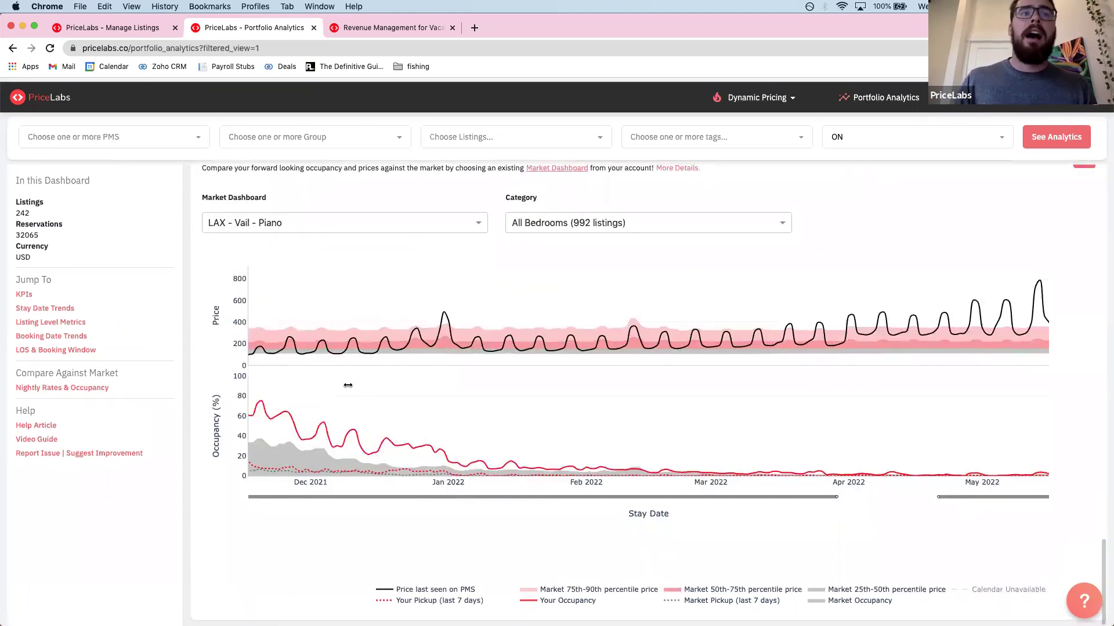
scroll(348, 385, "up", 10)
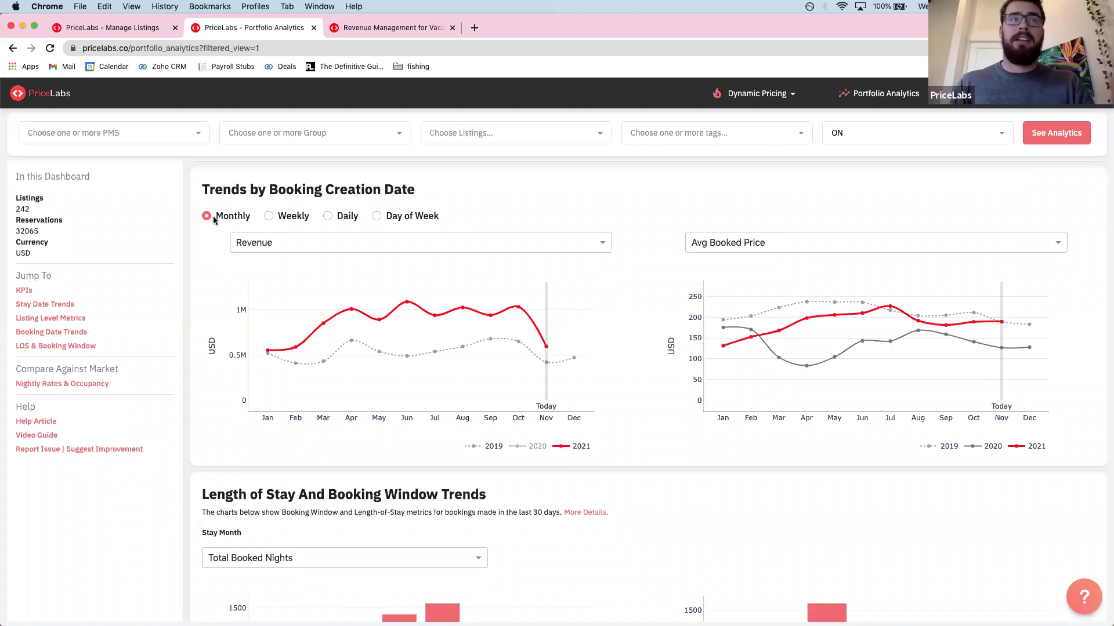
left_click(270, 216)
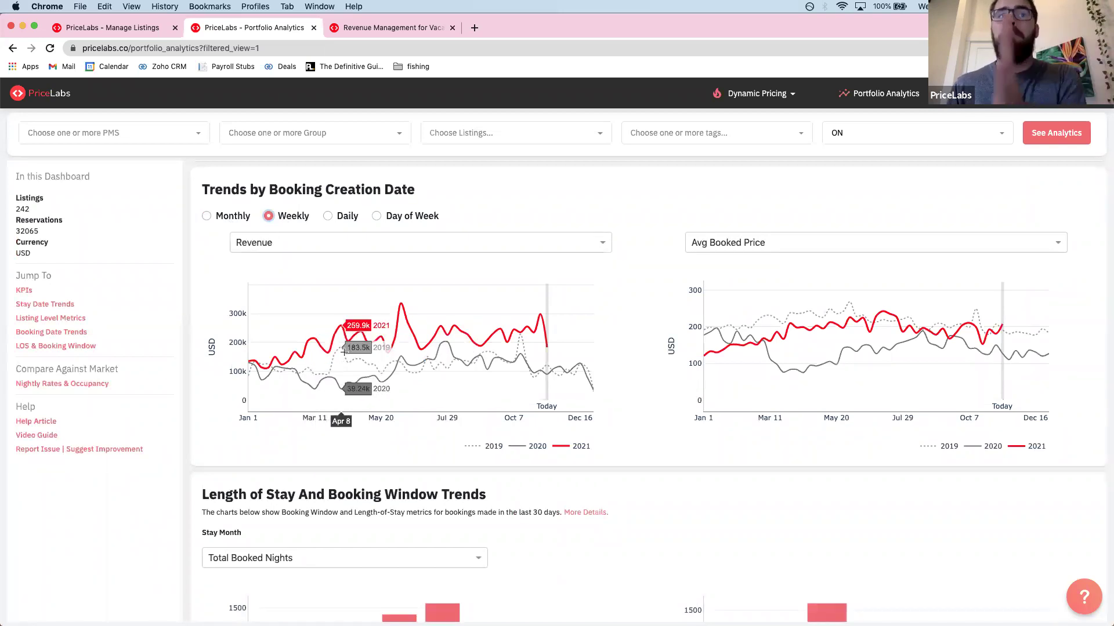
left_click(377, 216)
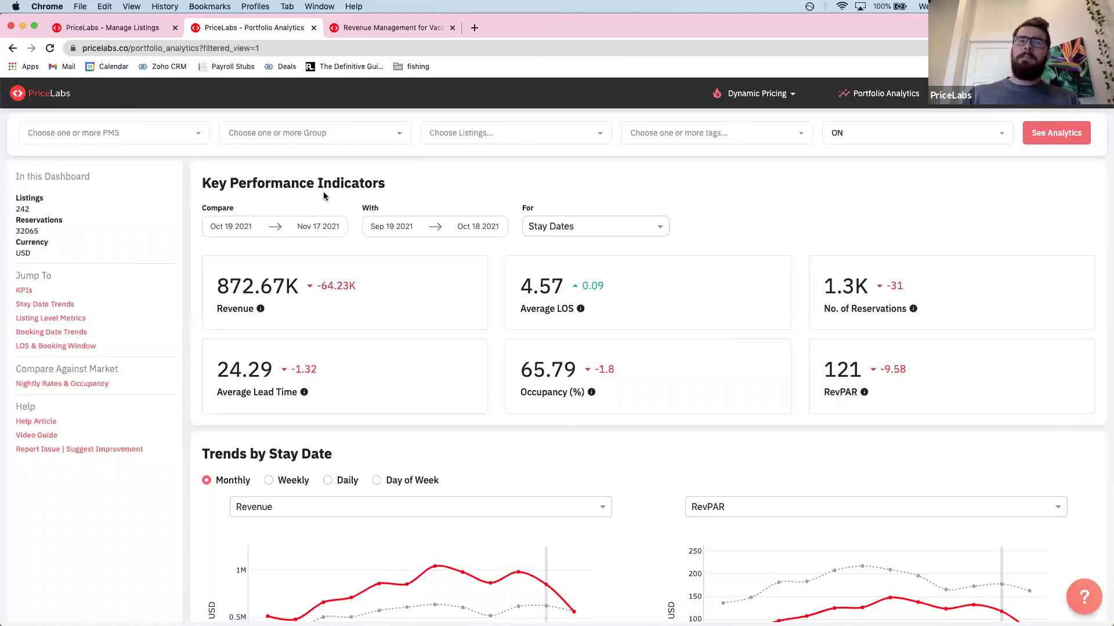
Step: Highlight the Revenue figure in the Key Performance Indicators and inspect its exact value and change
double_click(253, 285)
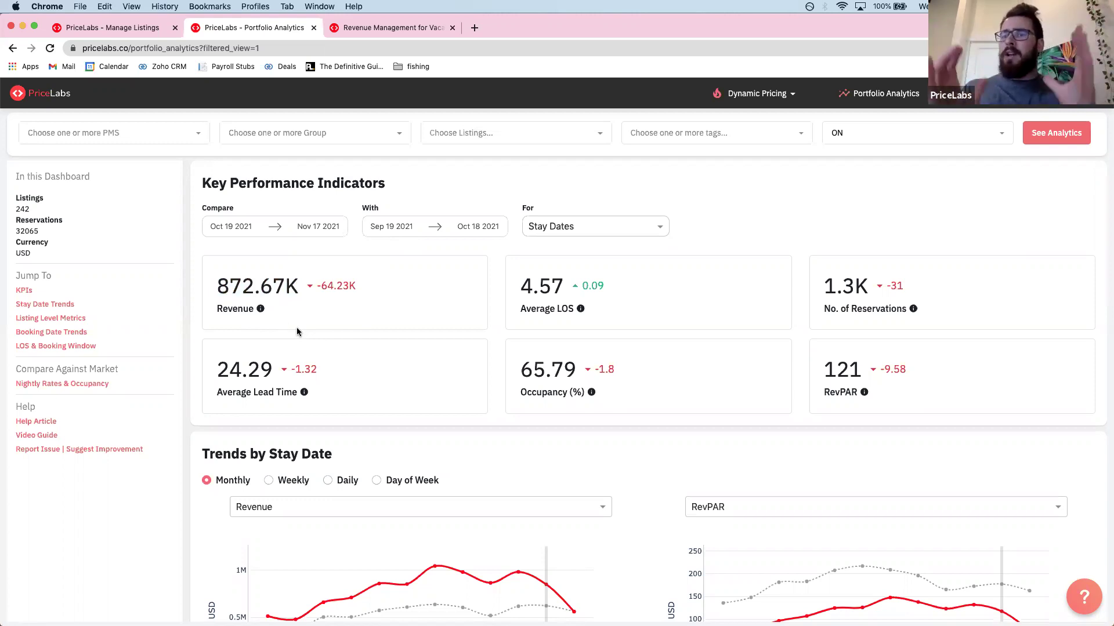
double_click(244, 292)
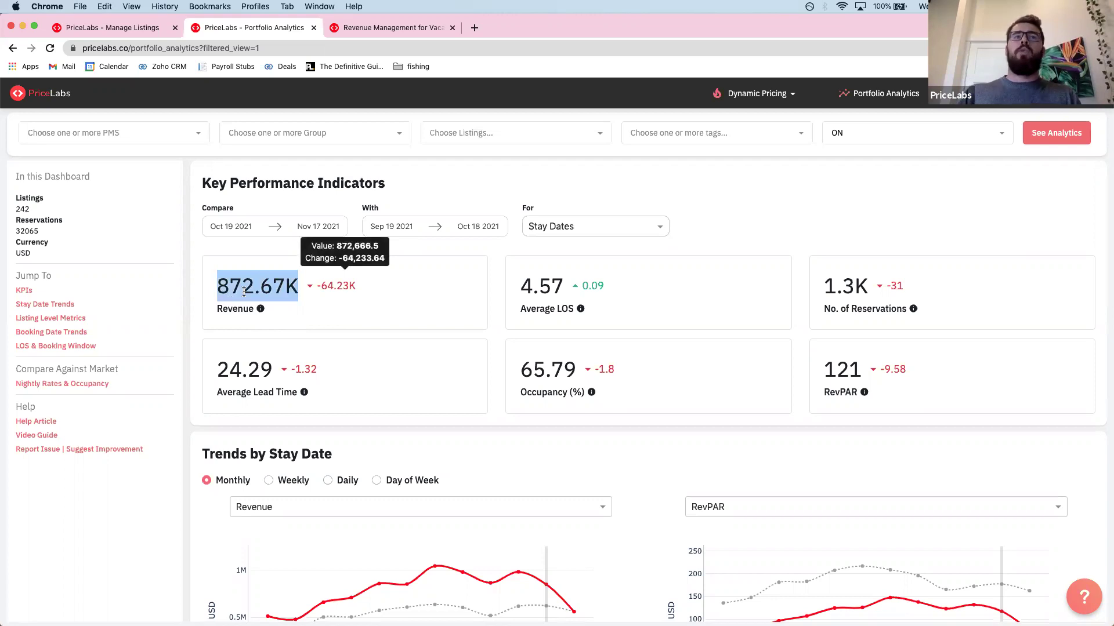
Step: Highlight the Average LOS, No. of Reservations, Occupancy, RevPAR and Average Lead Time figures in the Key Performance Indicators
double_click(539, 280)
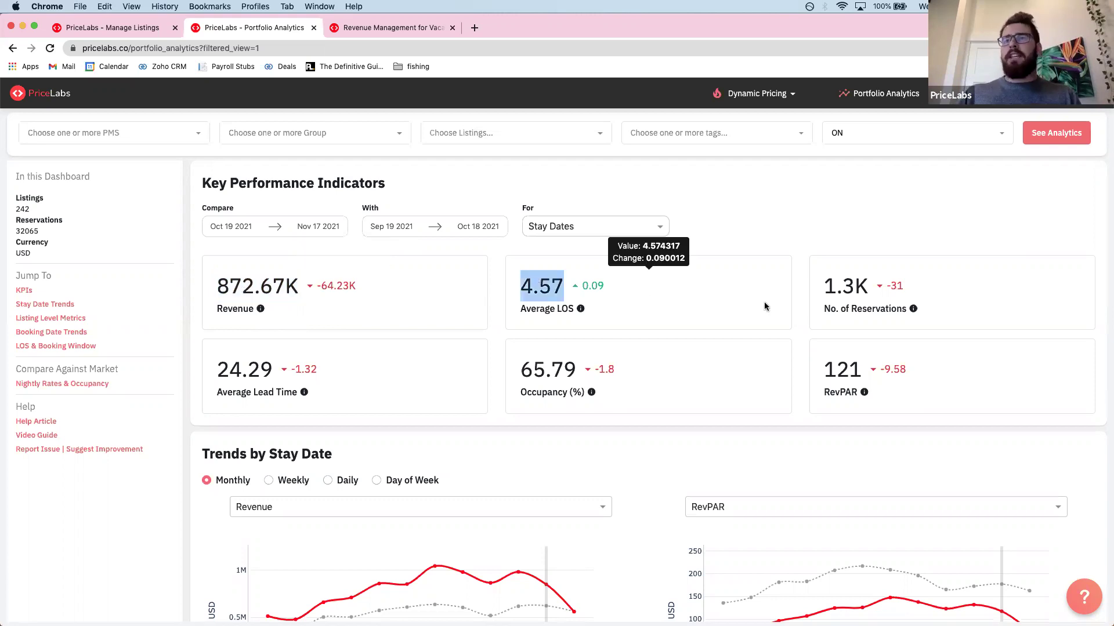
double_click(843, 285)
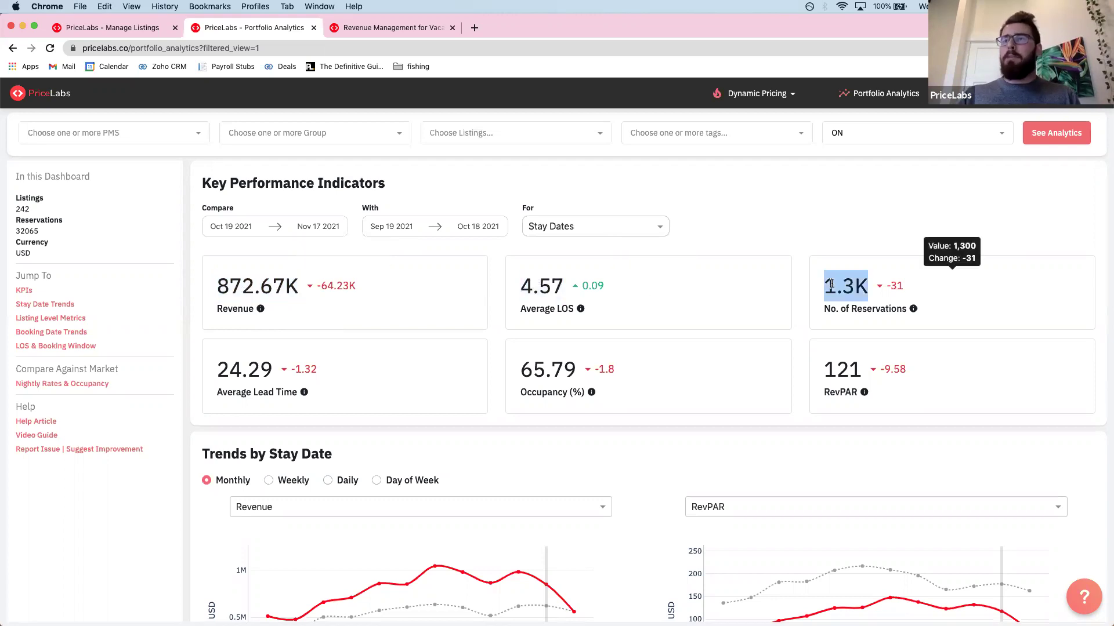
double_click(542, 371)
double_click(809, 357)
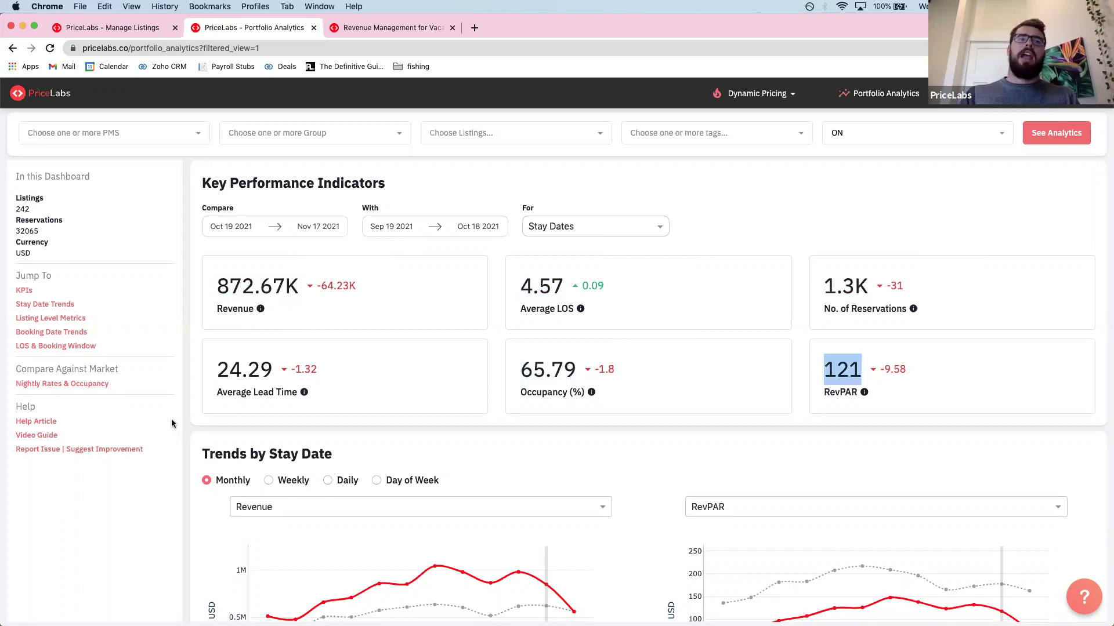
double_click(232, 371)
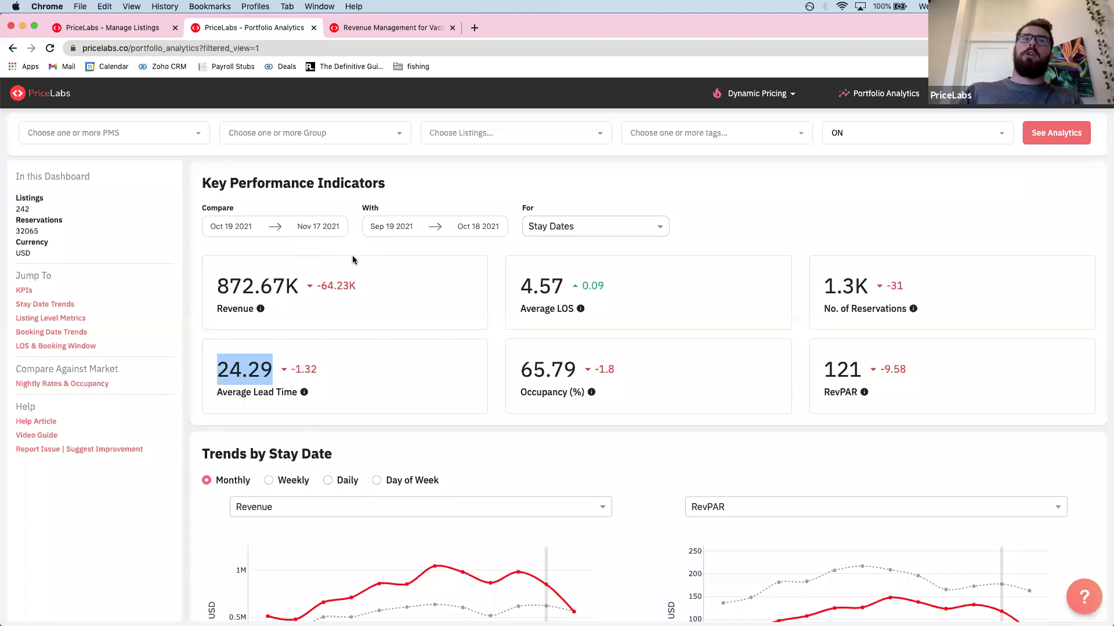
Step: Inspect the Revenue figure together with its change against the comparison period, followed by the Average LOS change
left_click(283, 273)
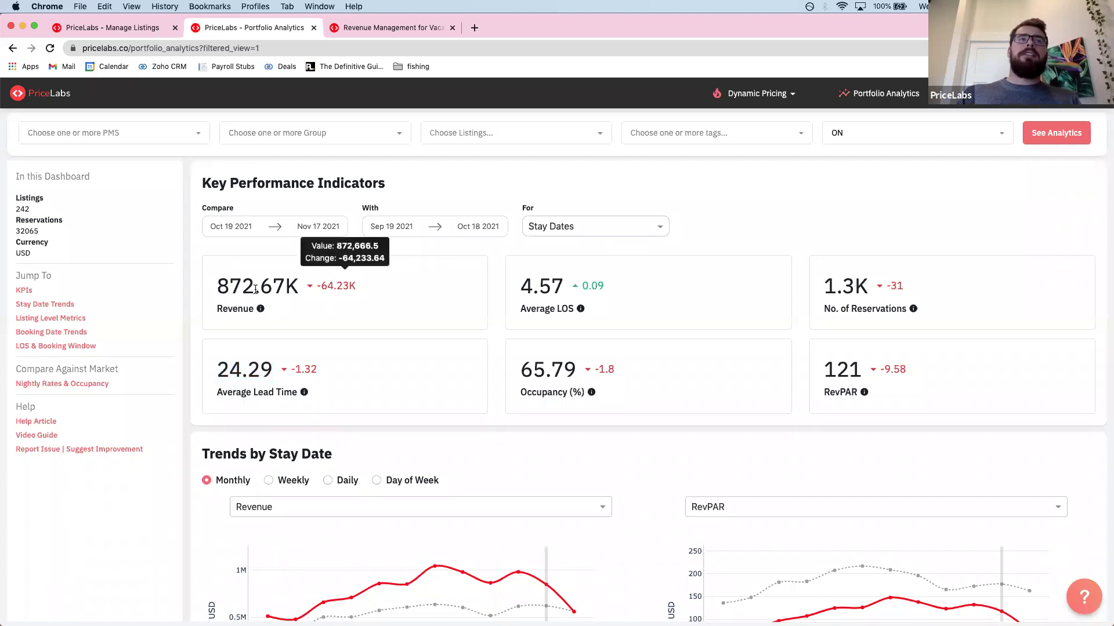
double_click(290, 287)
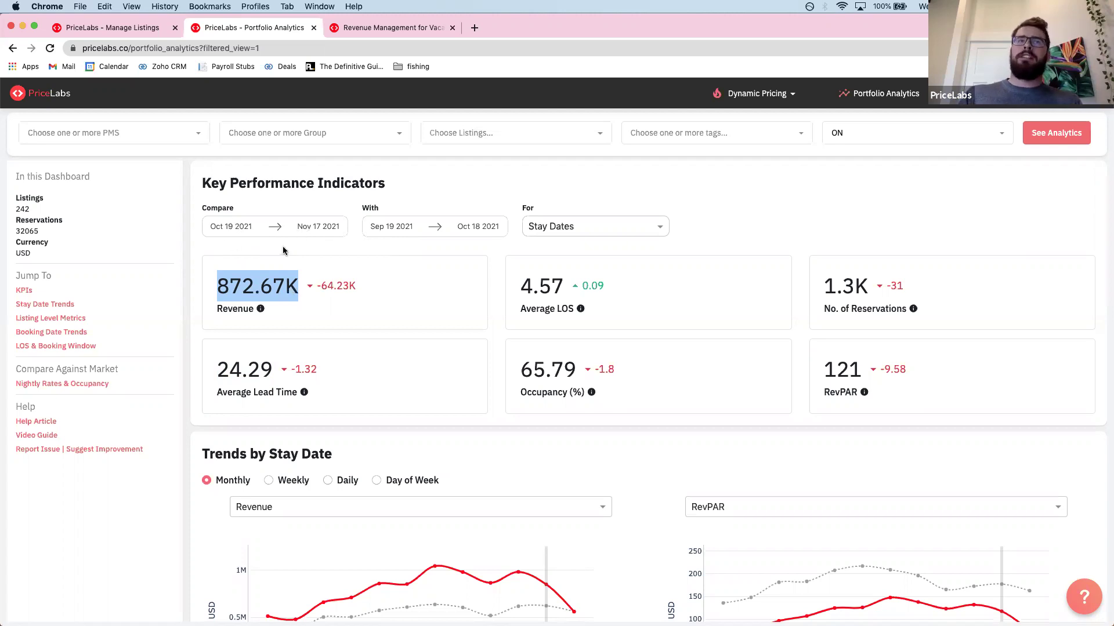
triple_click(340, 285)
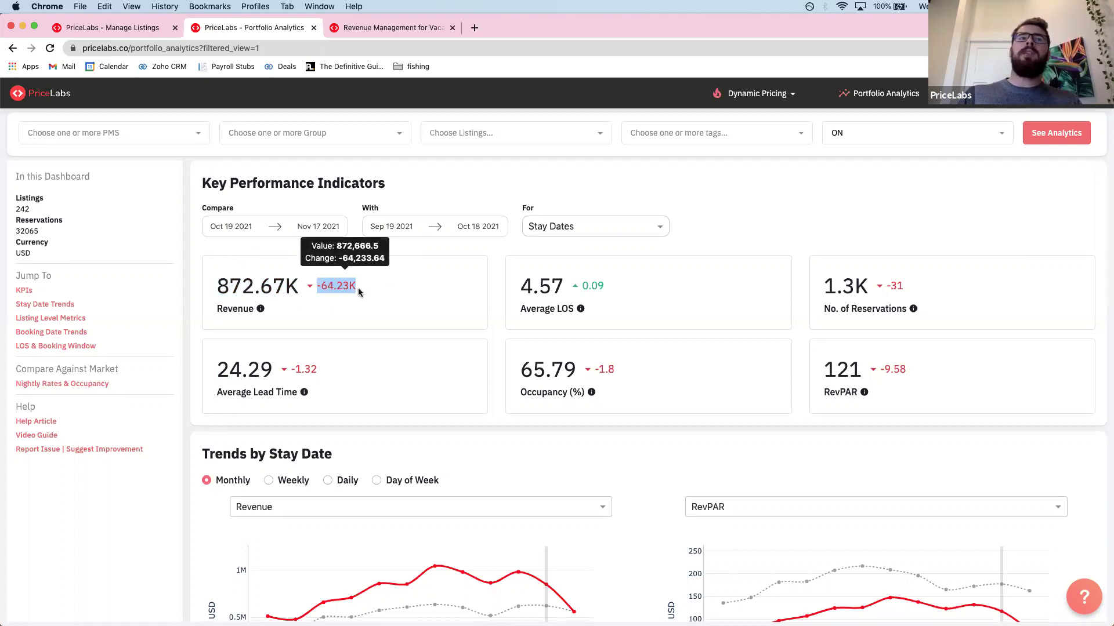
triple_click(259, 287)
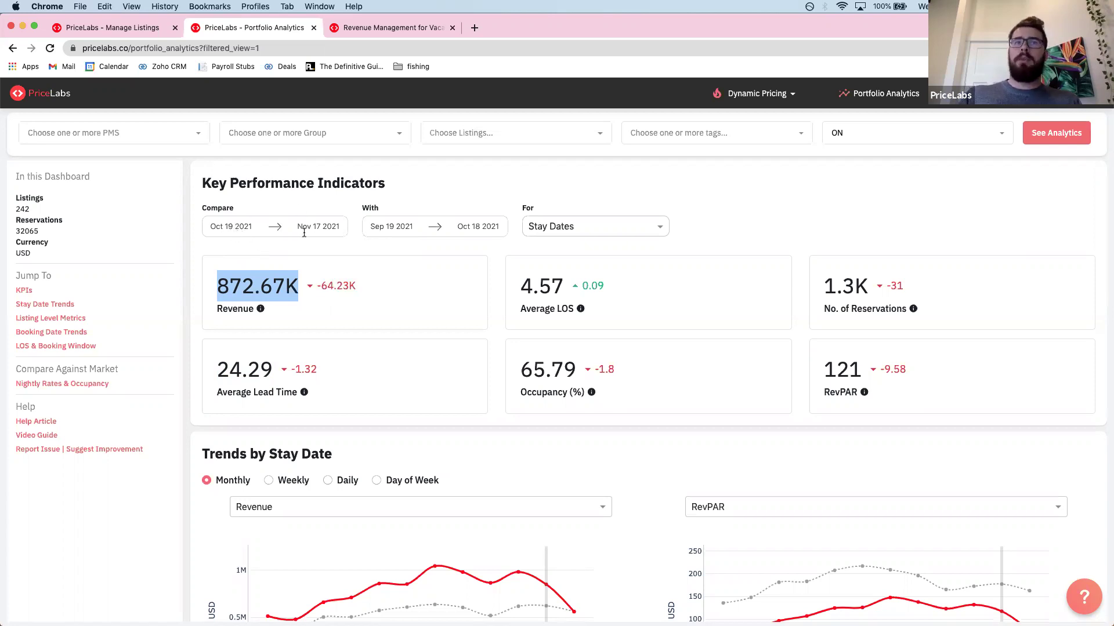
left_click(476, 264)
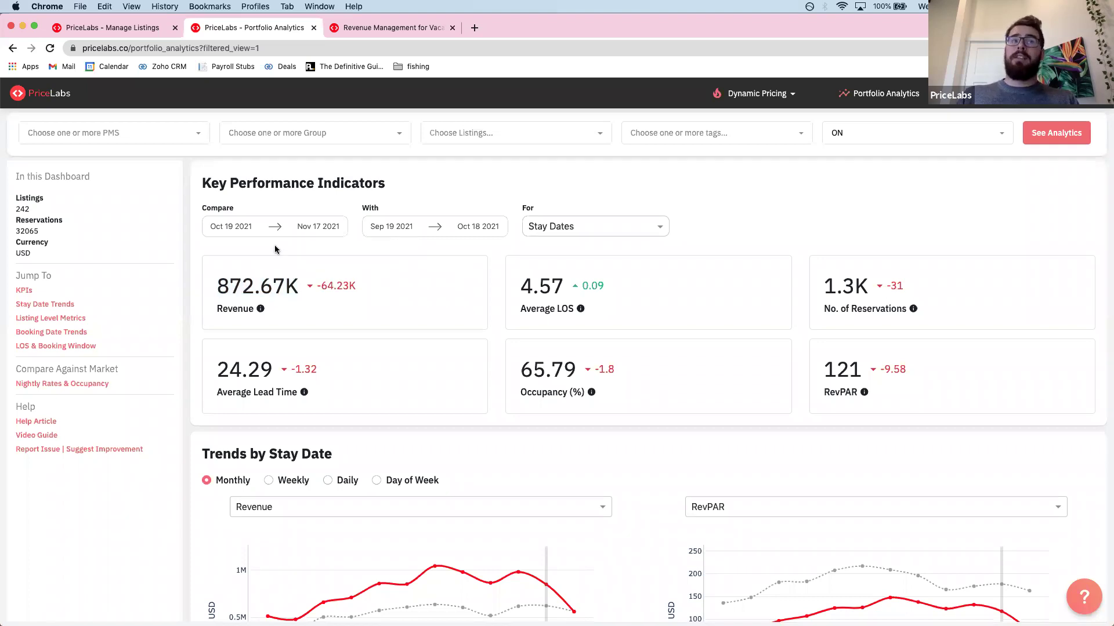
mouse_move(577, 288)
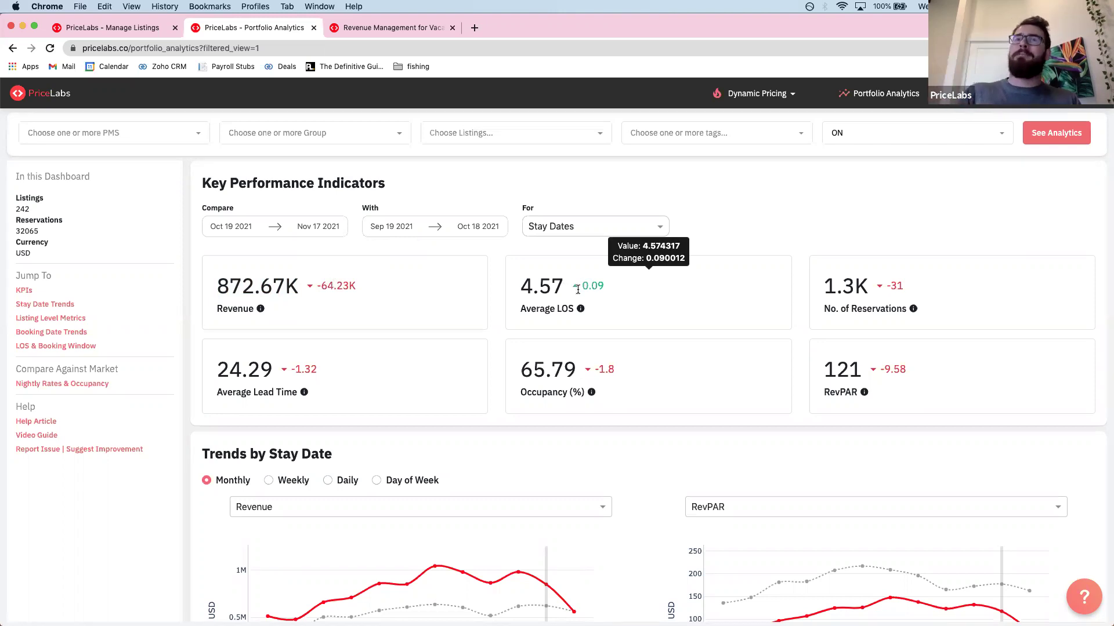
Step: Set the Key Performance Indicators comparison to Booking Creation Dates
left_click(544, 226)
scroll(245, 473, "down", 2)
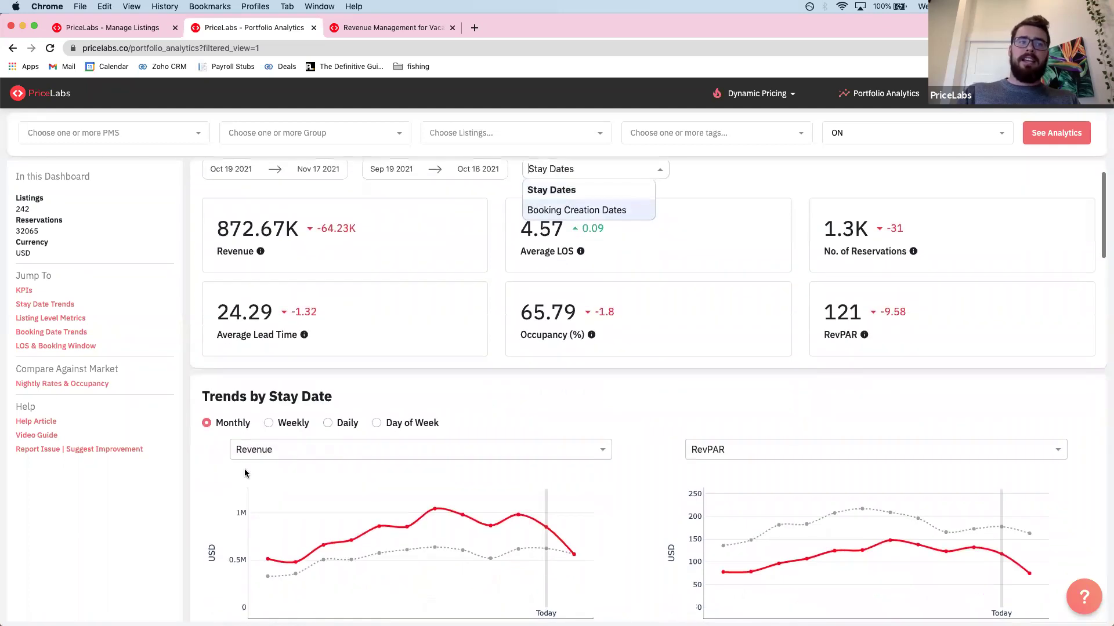
scroll(272, 430, "up", 2)
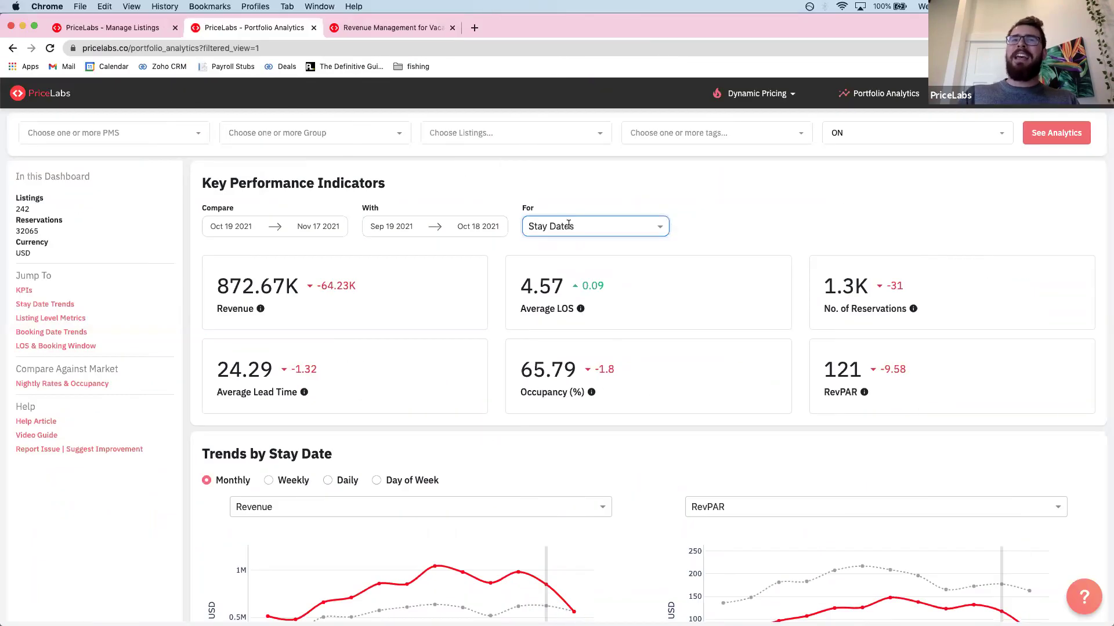
left_click(568, 228)
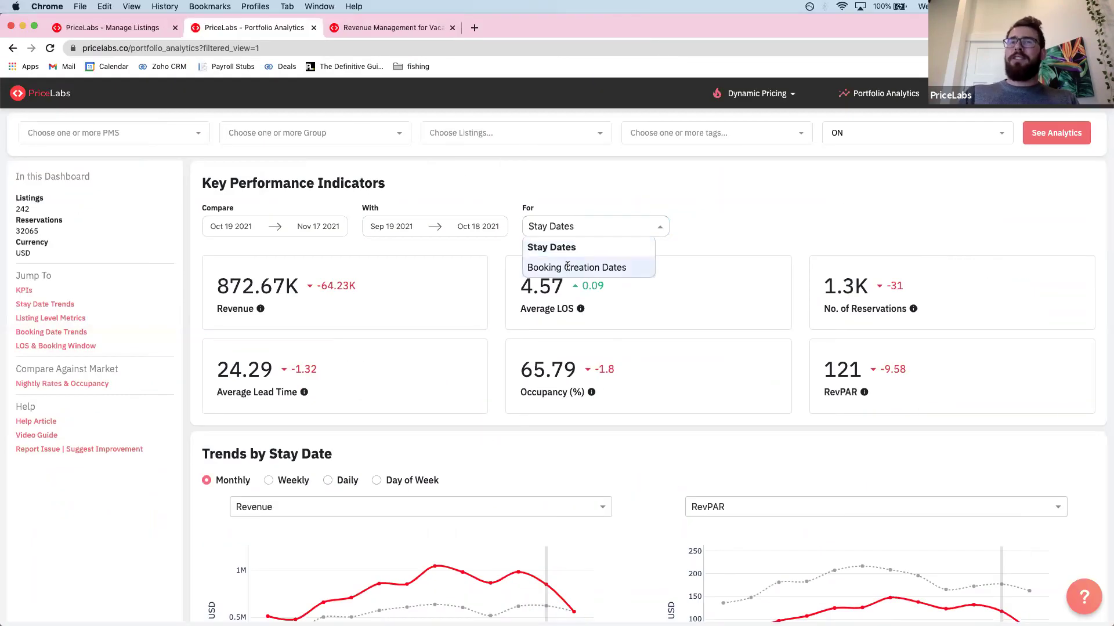
left_click(568, 268)
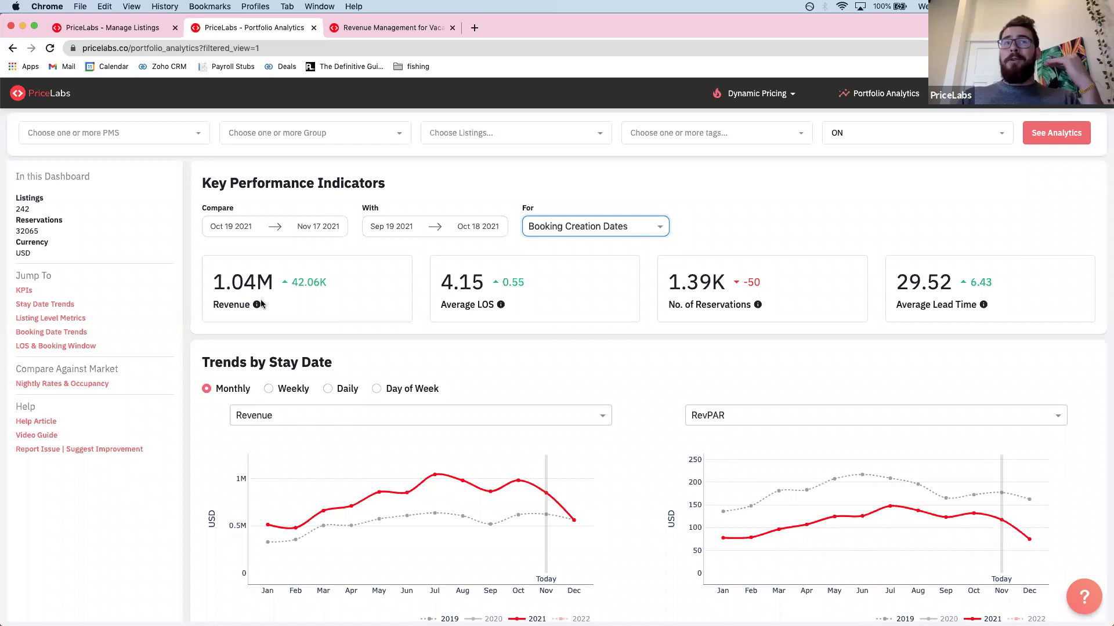
Step: Inspect the exact Average LOS and Average Lead Time values by booking creation date and view the Compare date range's calendar
mouse_move(268, 288)
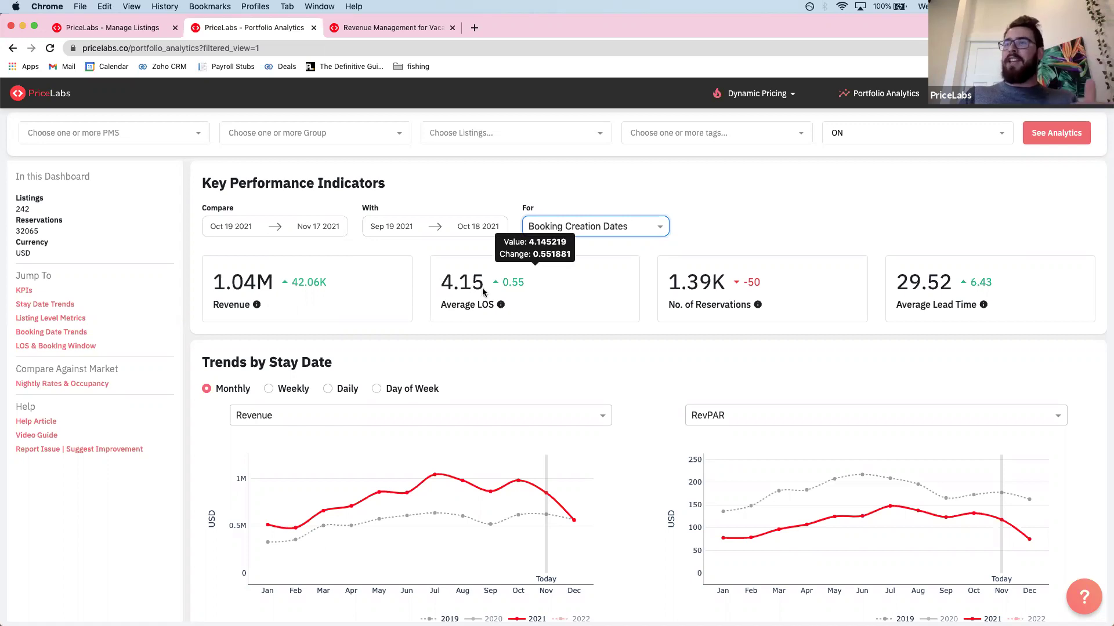
mouse_move(904, 279)
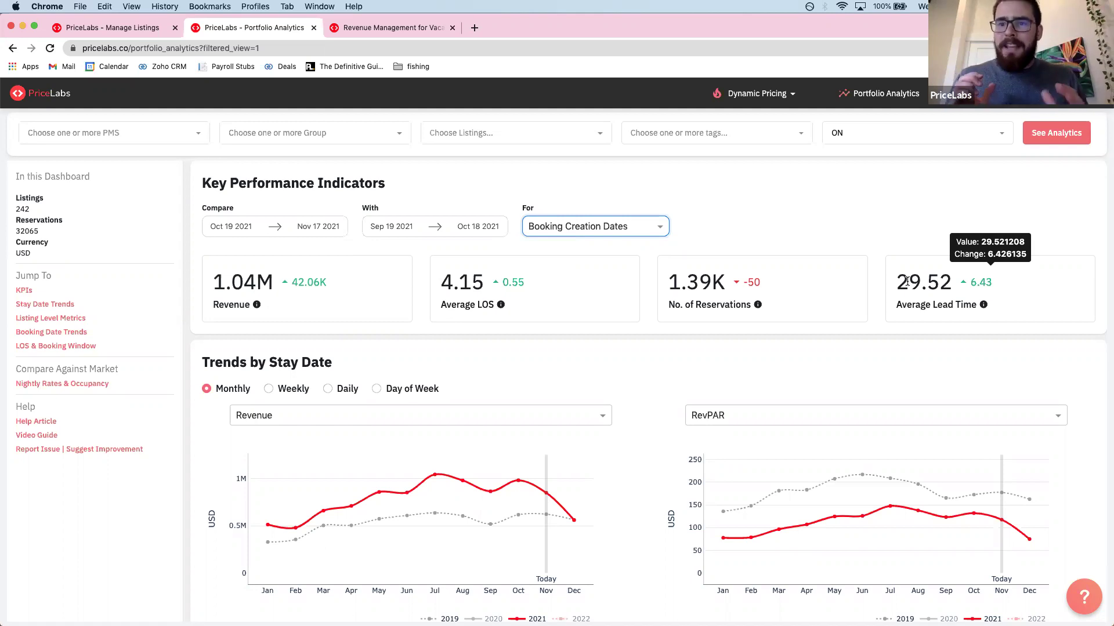
left_click(250, 220)
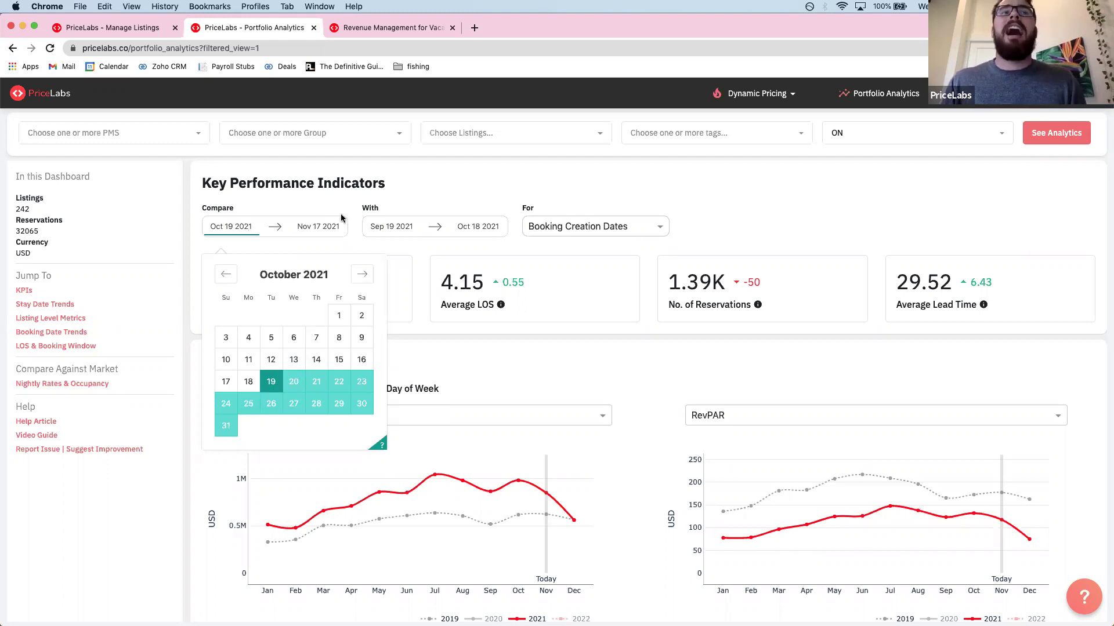
left_click(260, 249)
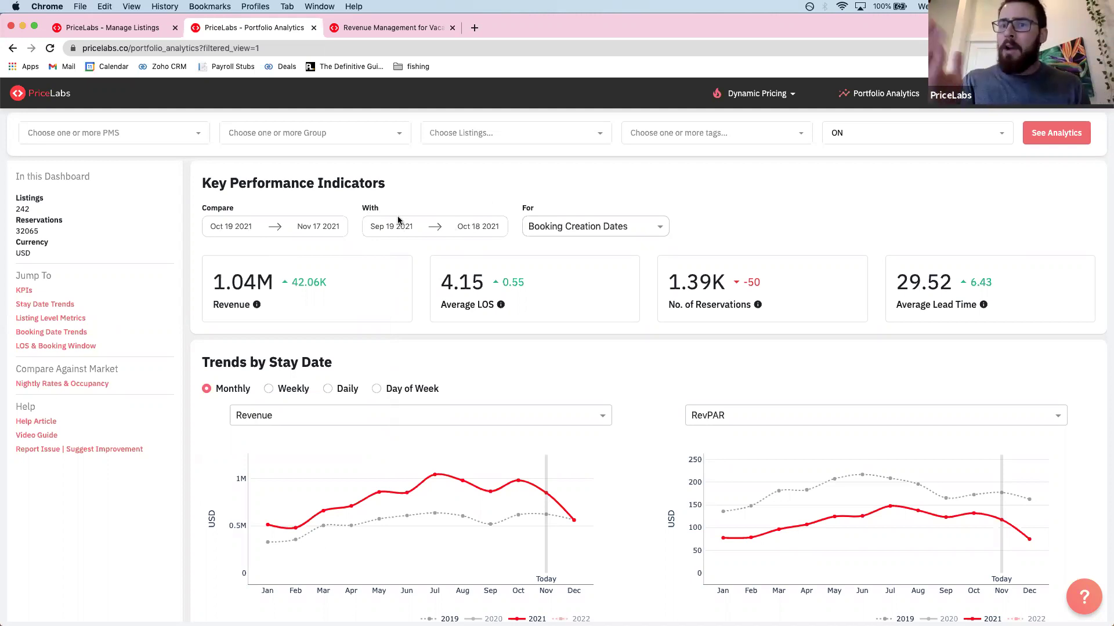
Step: Highlight the Average LOS and Average Lead Time figures and examine their changes for the booking creation periods
mouse_move(462, 311)
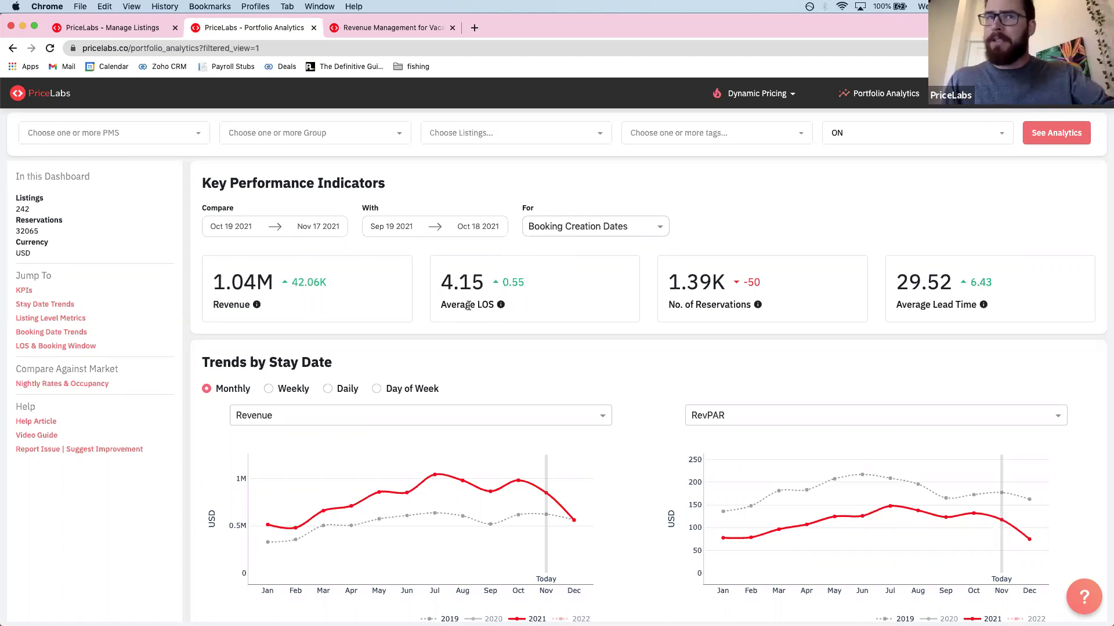
triple_click(468, 305)
double_click(461, 282)
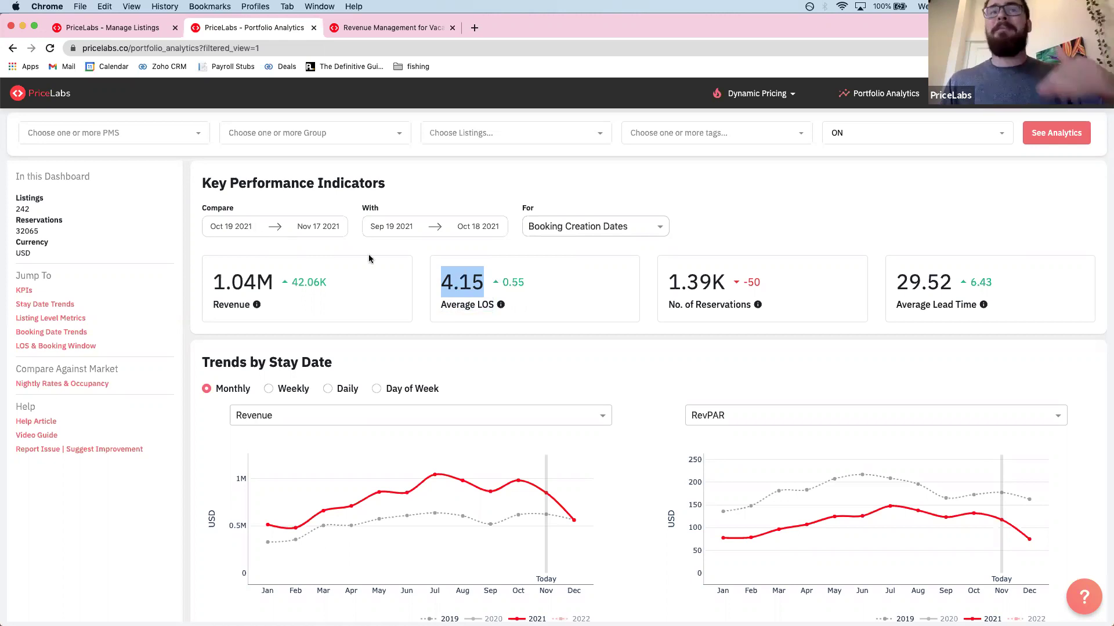
mouse_move(488, 286)
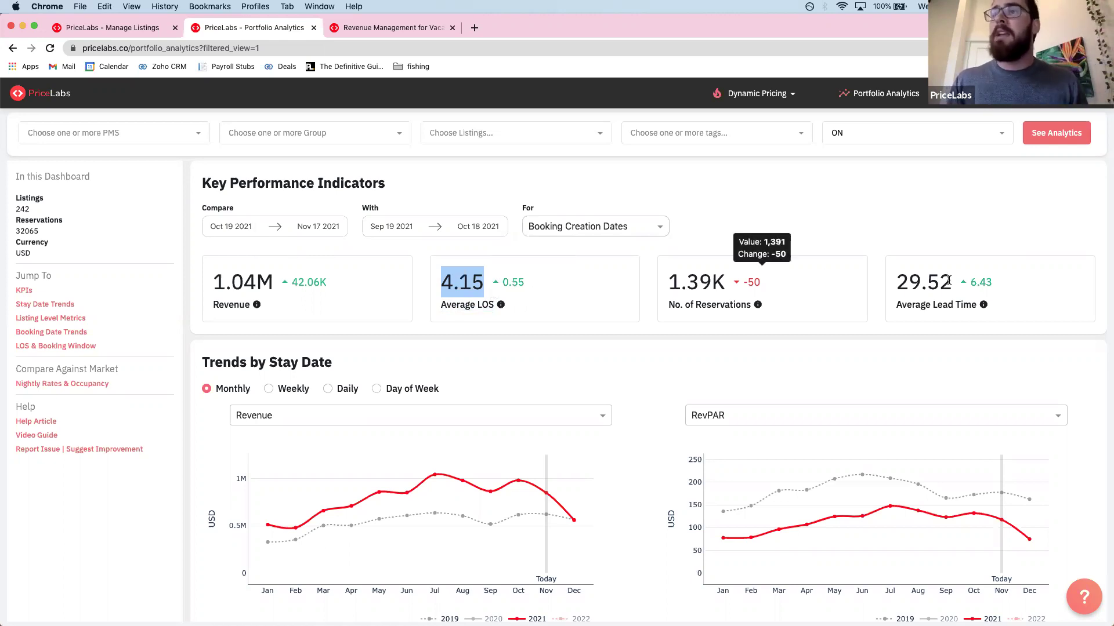
double_click(923, 284)
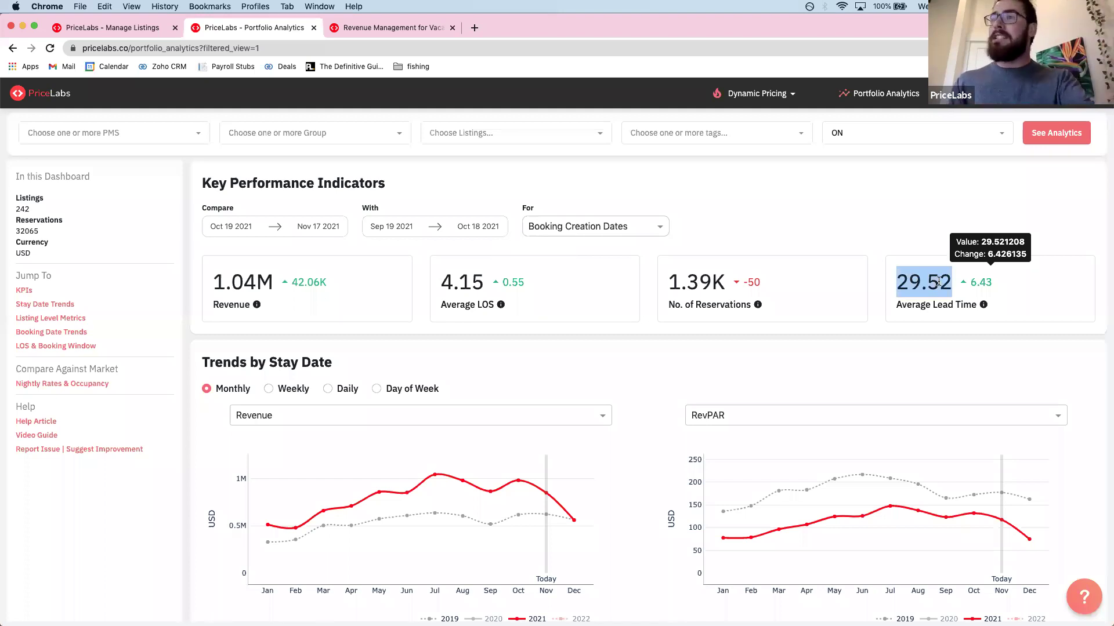
left_click(982, 282)
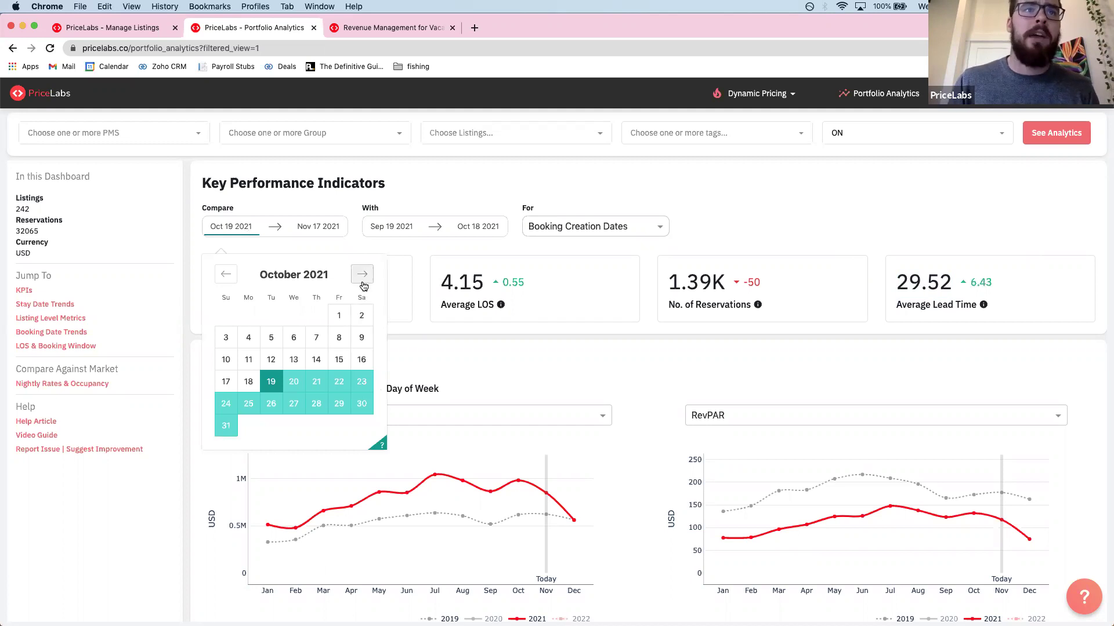
Step: Set the start of the Compare date range to Nov 03 2021 in the Key Performance Indicators
left_click(362, 274)
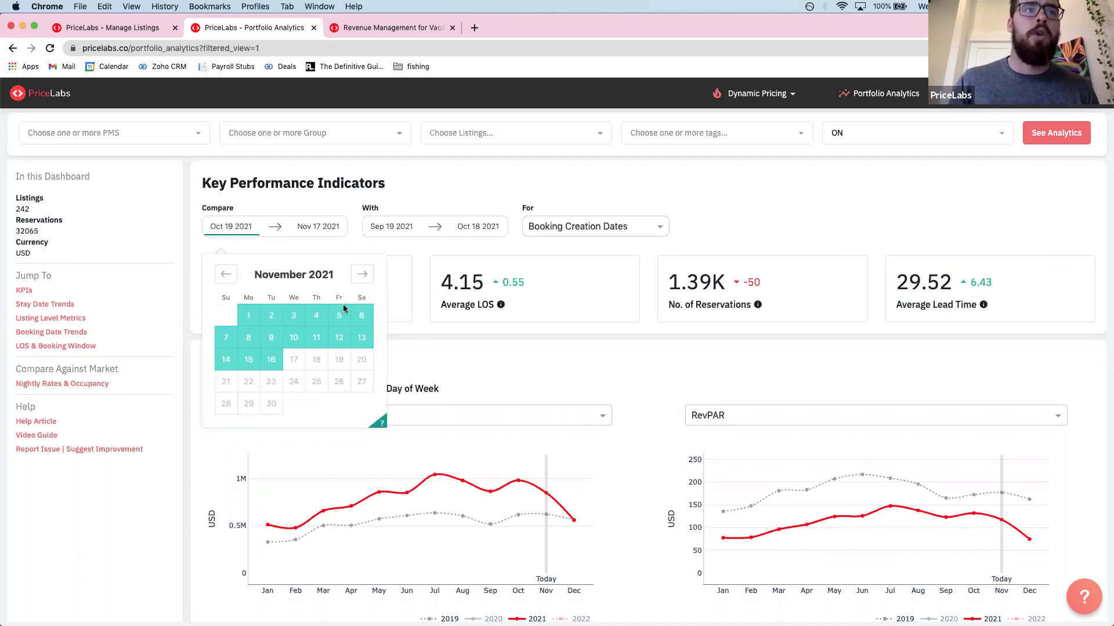
left_click(292, 320)
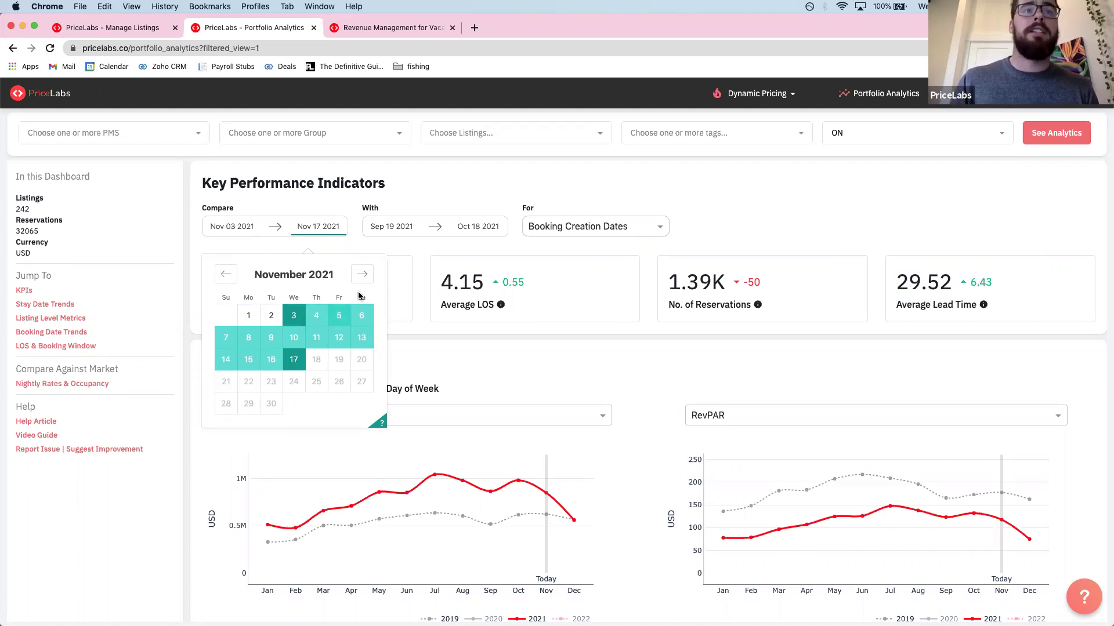
left_click(300, 206)
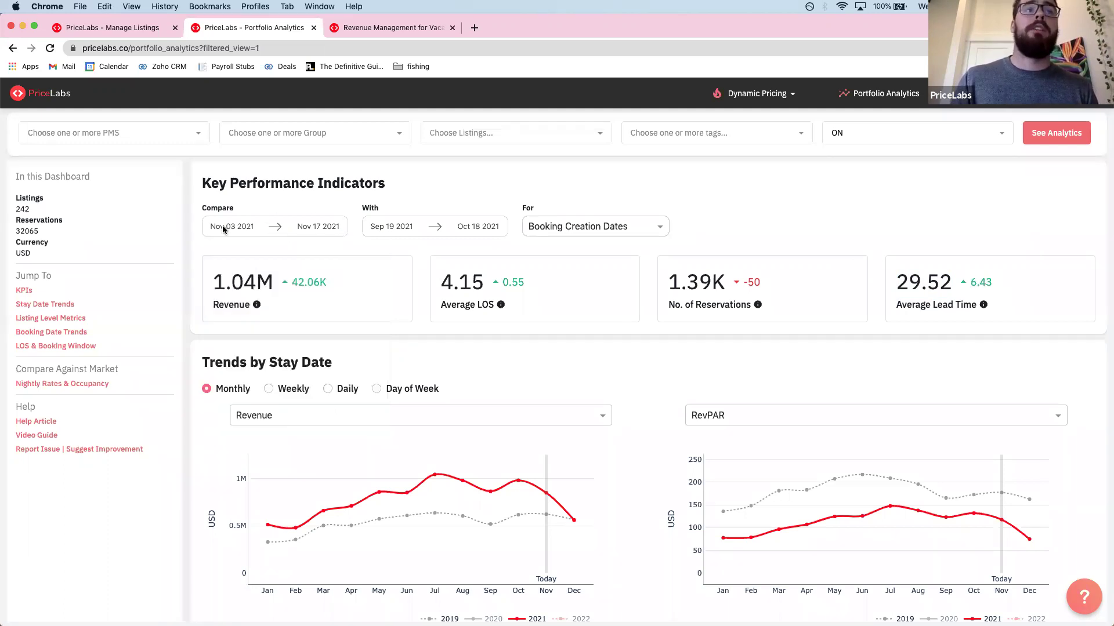
Step: View October 2021 in the calendar of the With date range, and close it without choosing a date
left_click(415, 227)
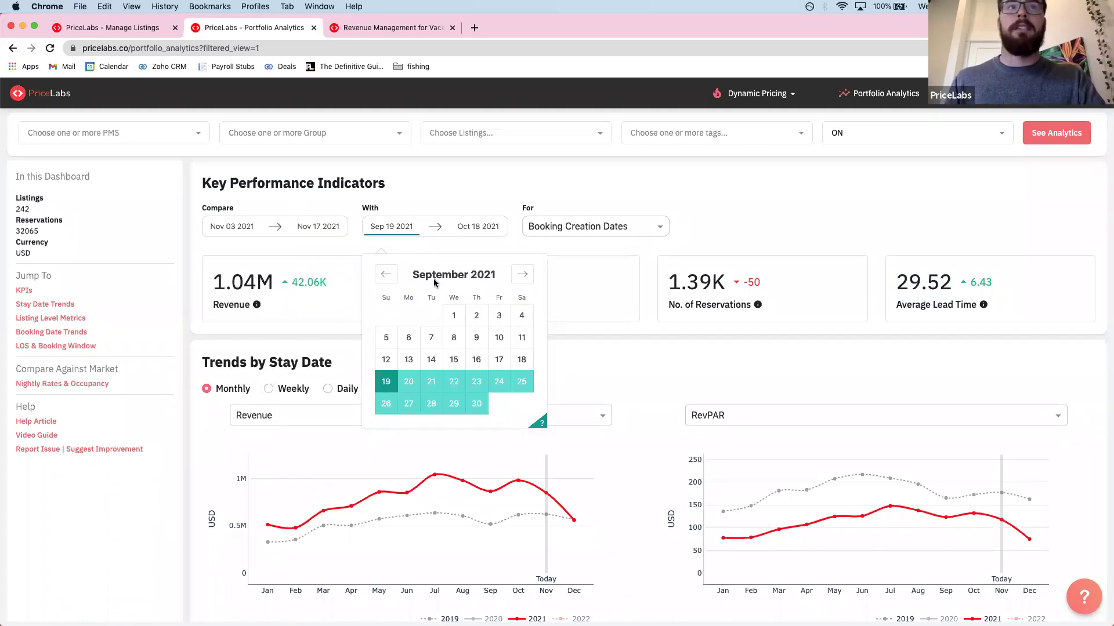
left_click(521, 275)
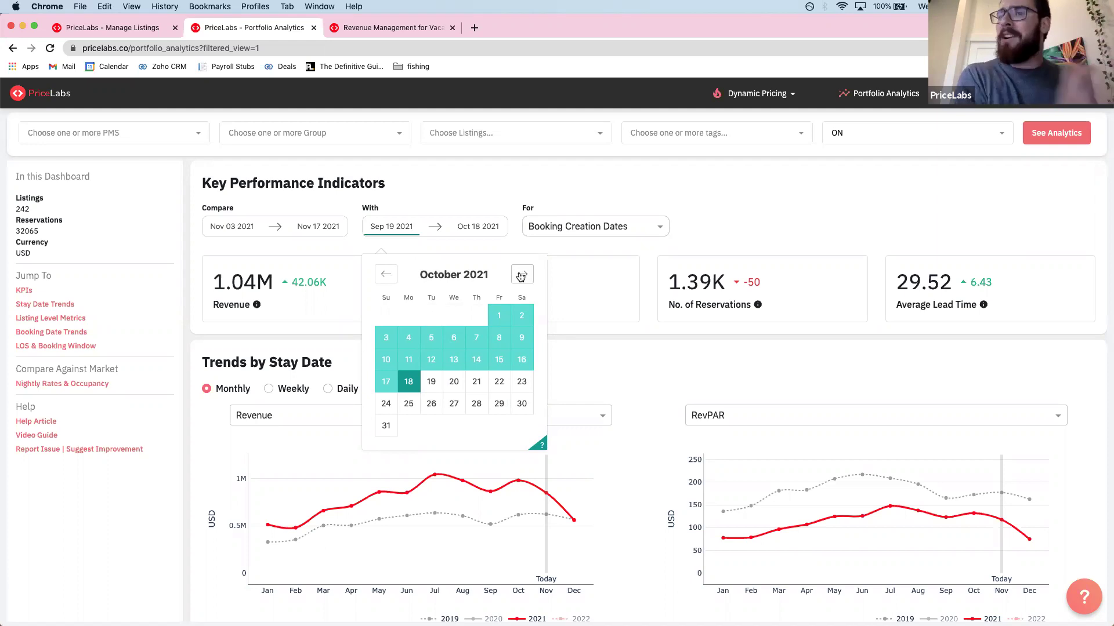
left_click(510, 245)
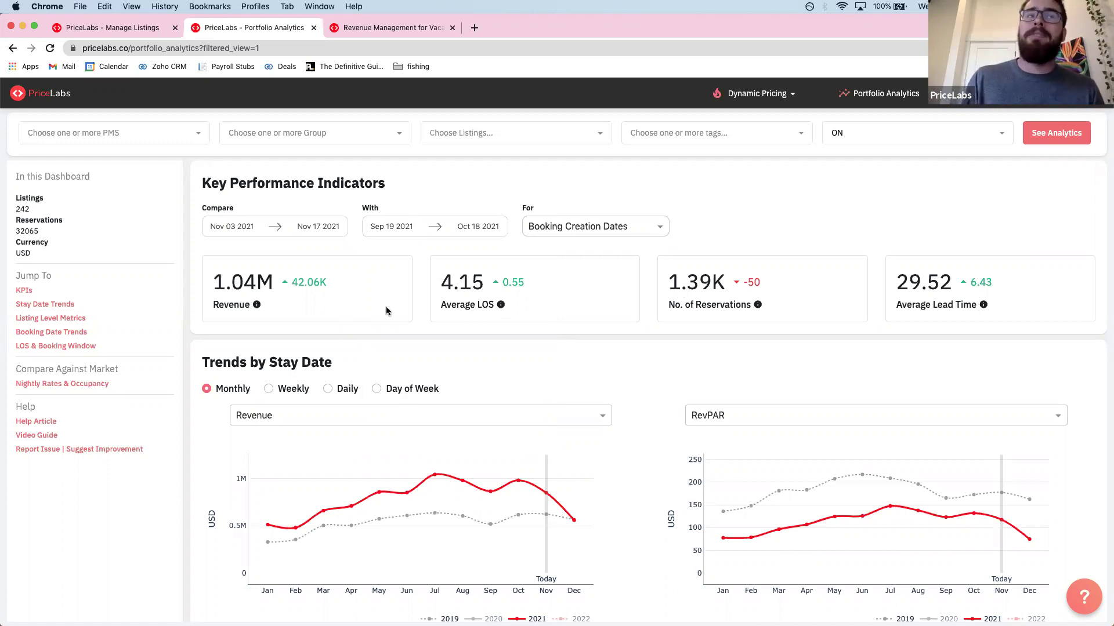
Step: Highlight the Revenue and No. of Reservations figures in the Key Performance Indicators and compare their changes
double_click(237, 279)
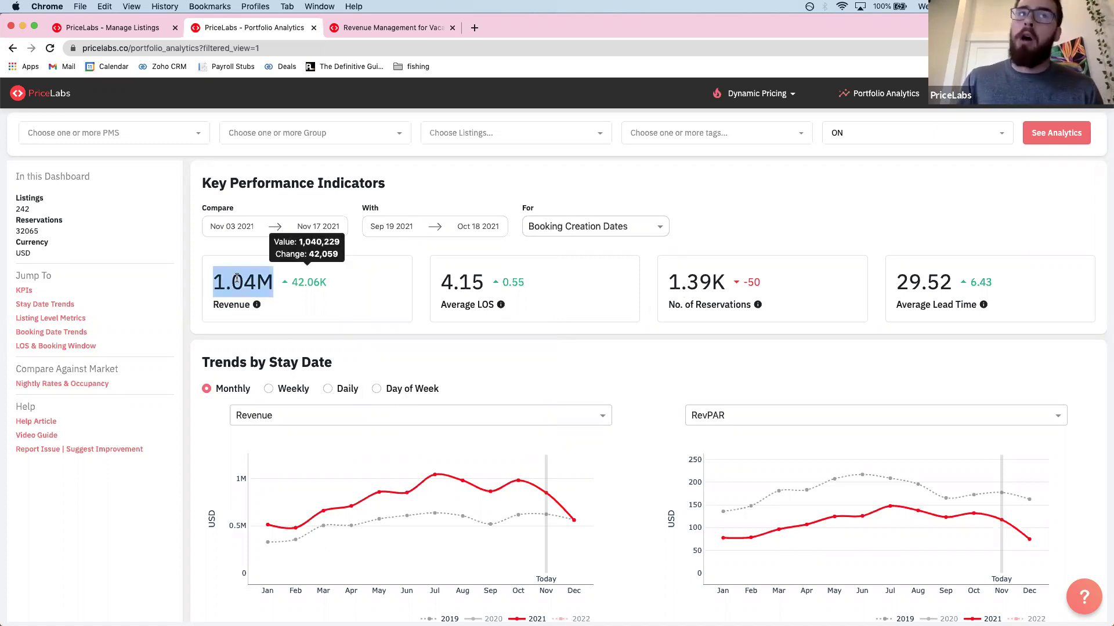
double_click(703, 282)
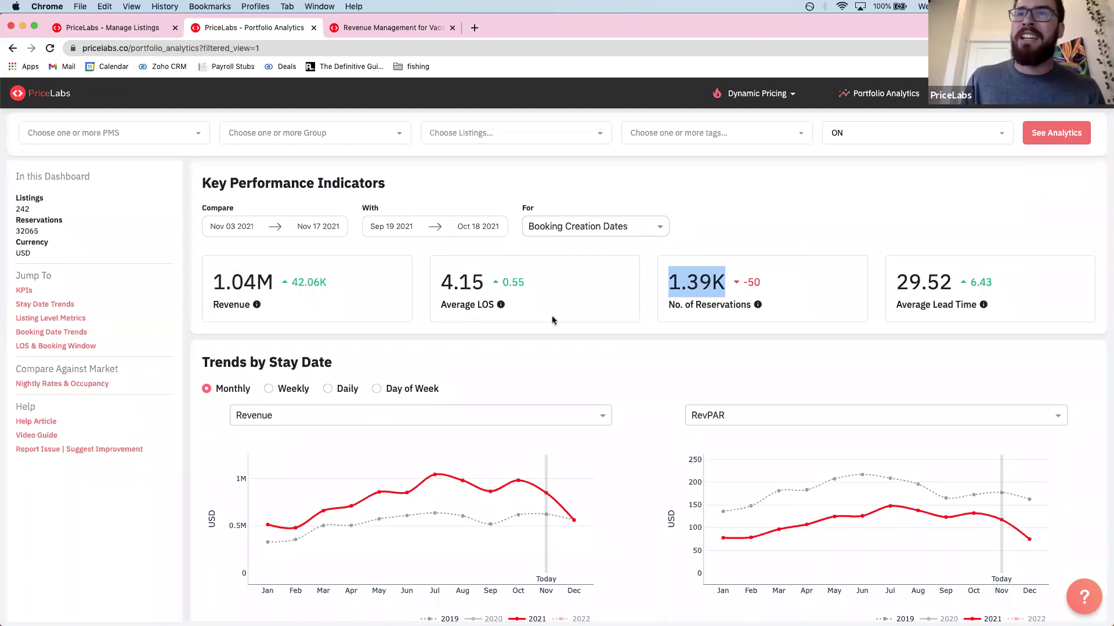
mouse_move(562, 276)
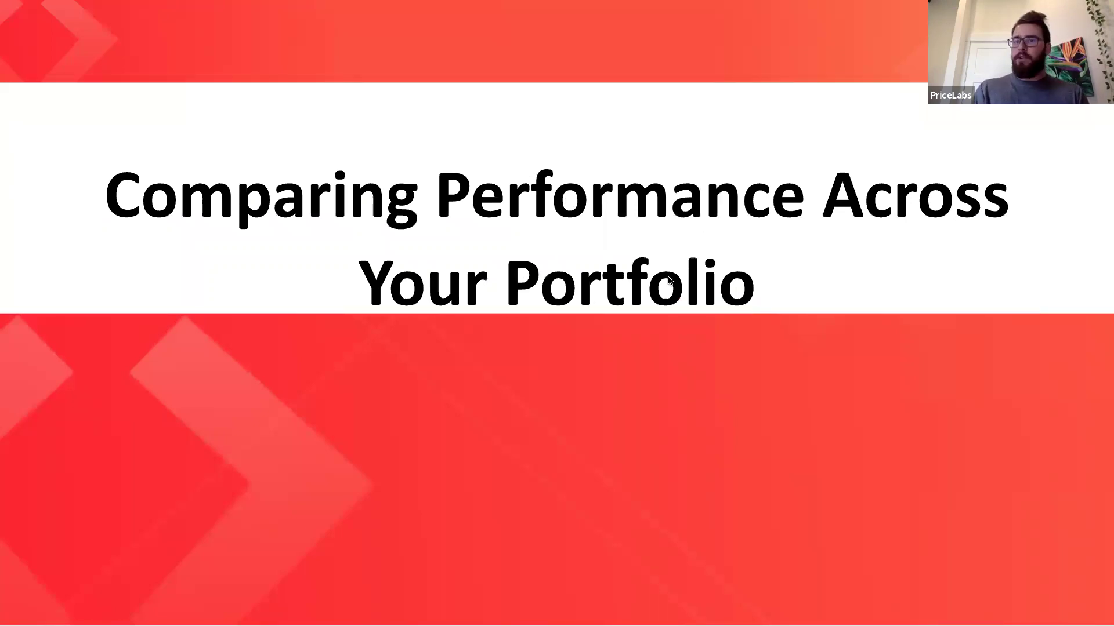
key("Right")
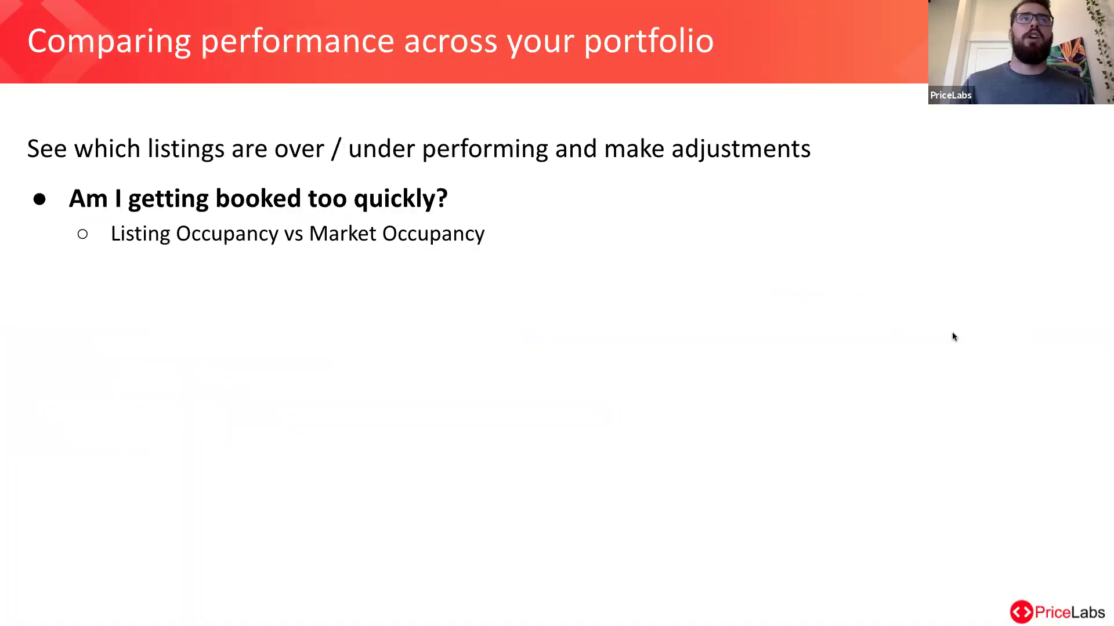
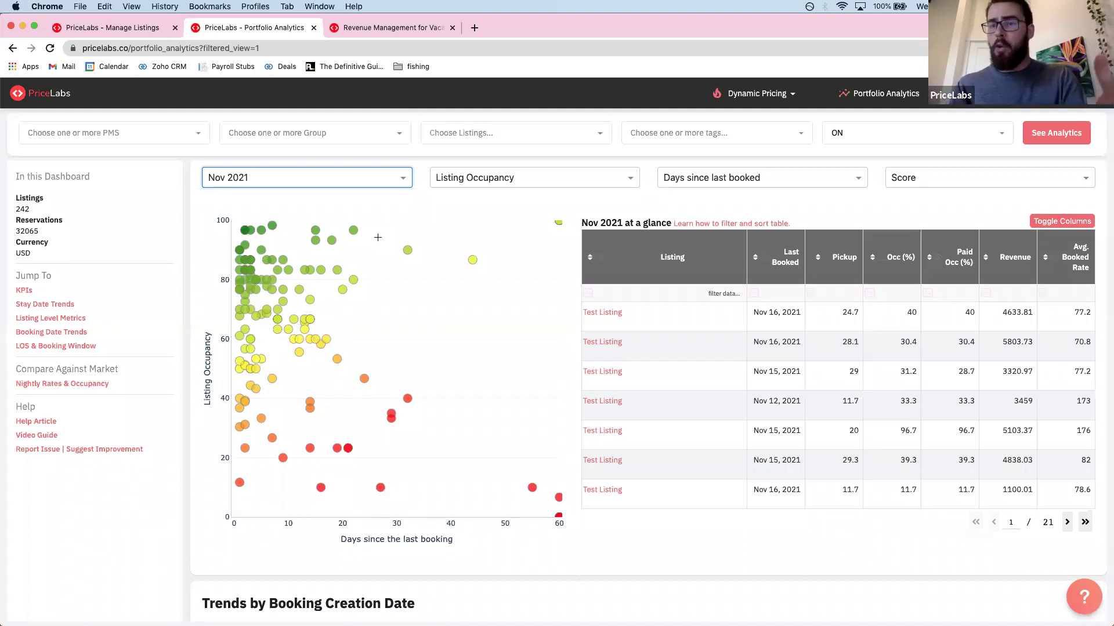
left_click(495, 212)
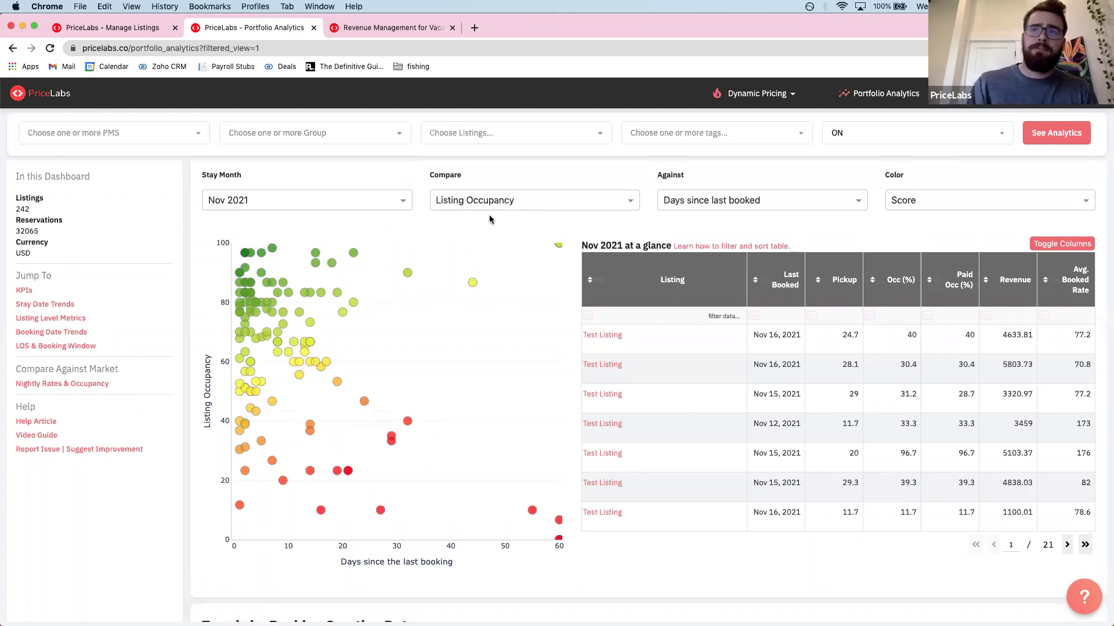
Step: Color the listing dots in the November 2021 Listing Level Metrics scatter chart by City
left_click(914, 199)
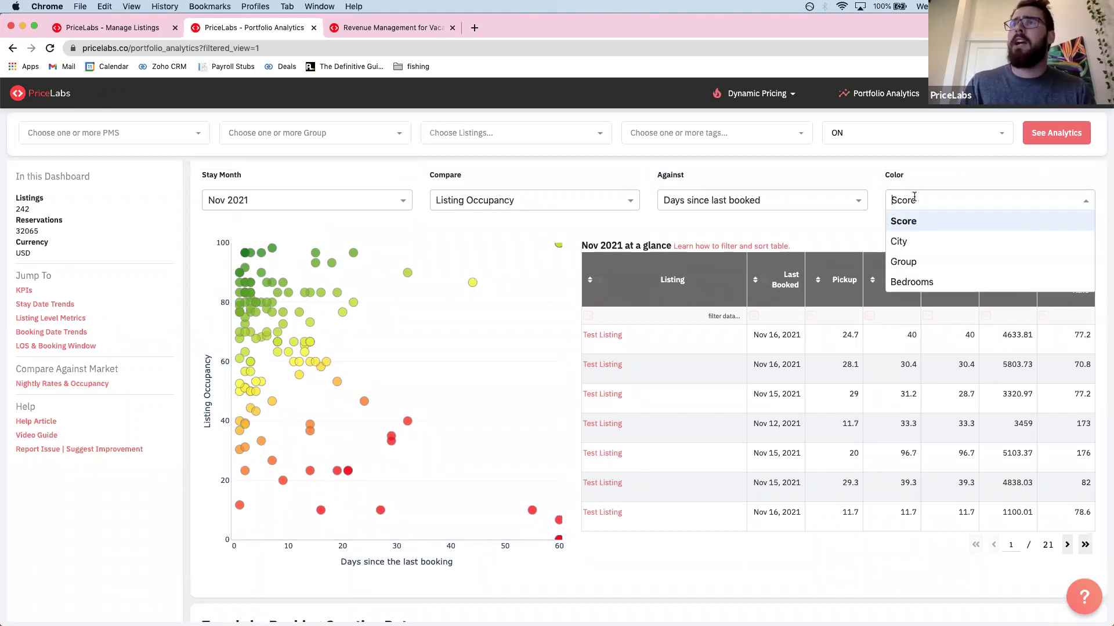
left_click(920, 185)
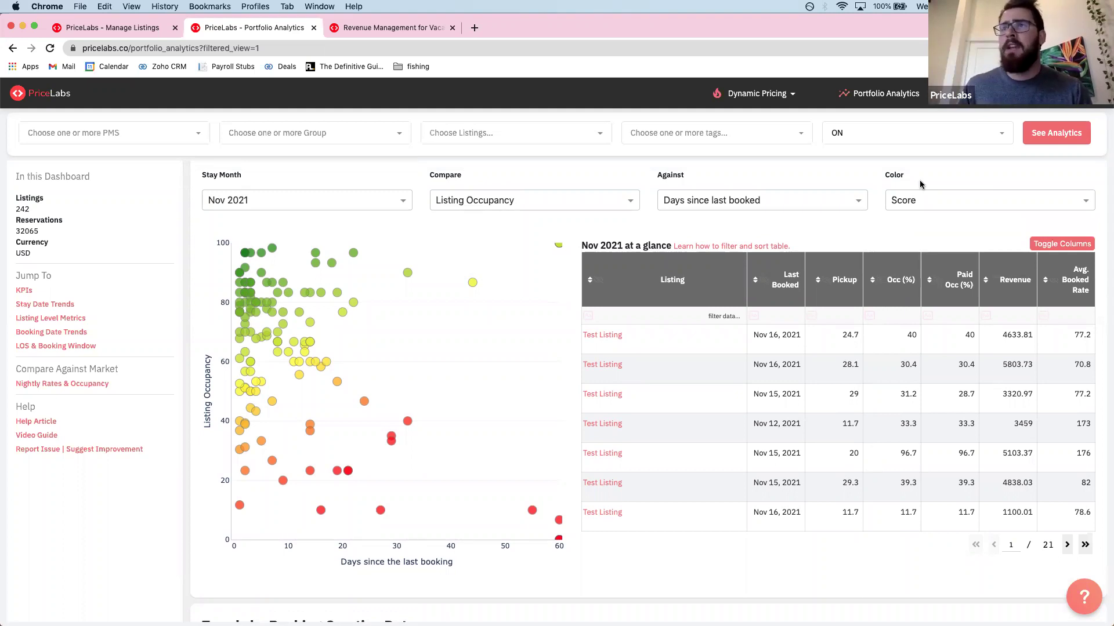
scroll(905, 349, "right", 1)
scroll(905, 349, "left", 1)
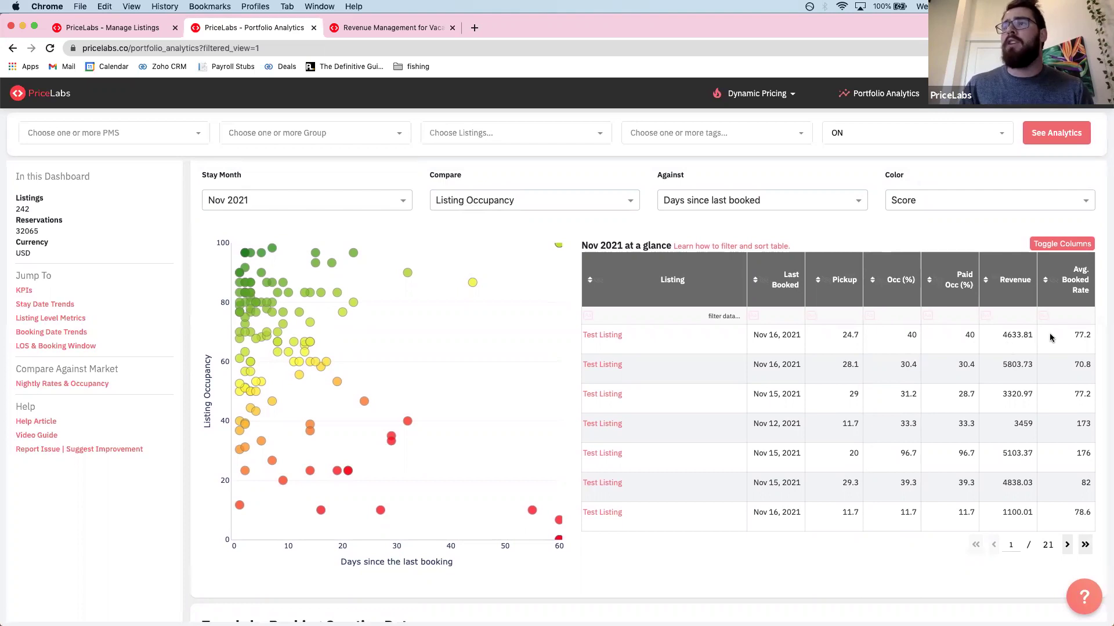
scroll(1050, 340, "left", 1)
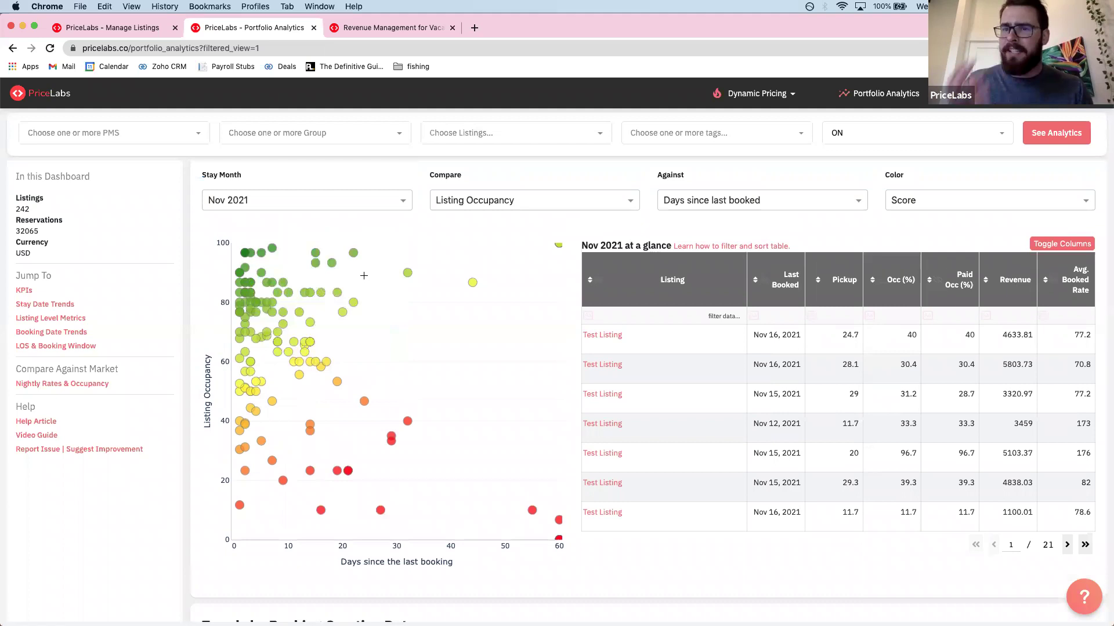
left_click(898, 199)
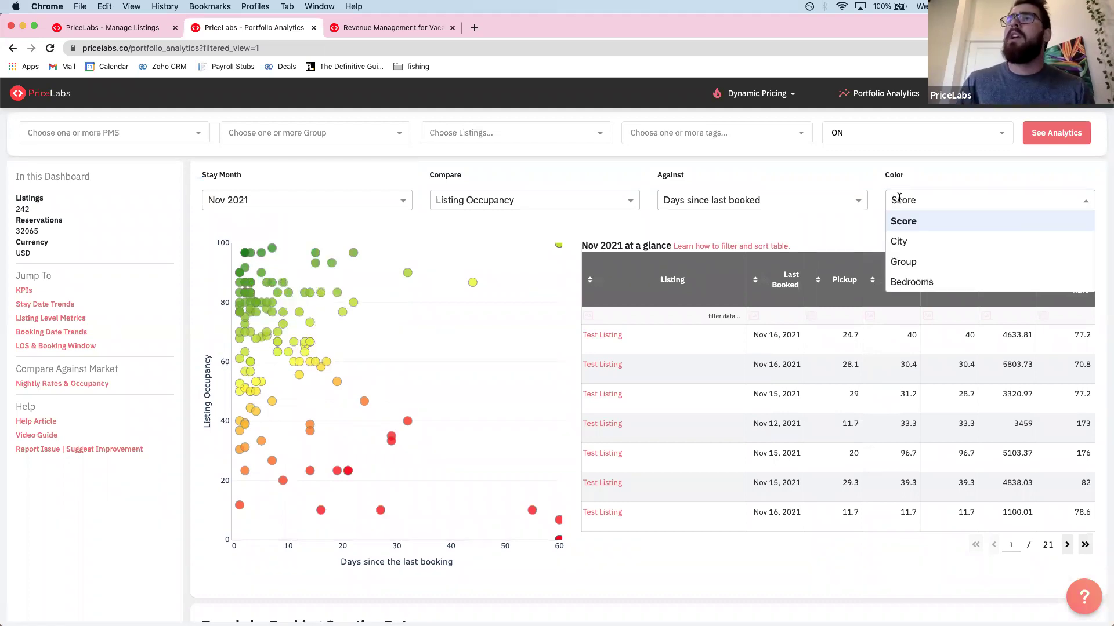
left_click(910, 247)
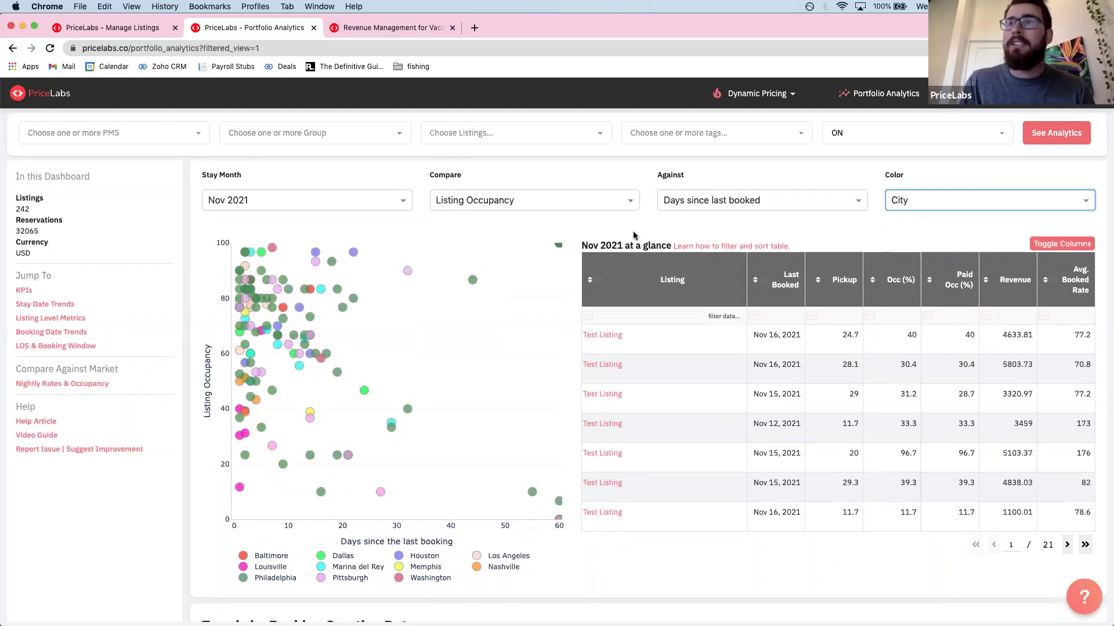
Step: Isolate the Dallas listings in the scatter chart, and add Houston and Marina del Rey to them
left_click(942, 204)
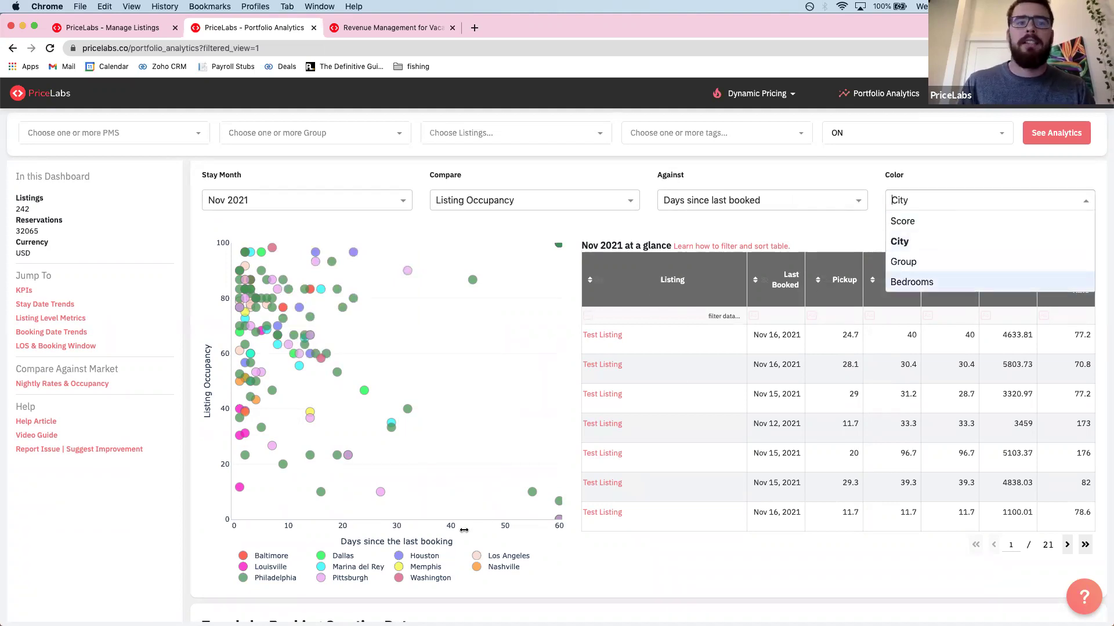
left_click(343, 558)
double_click(344, 559)
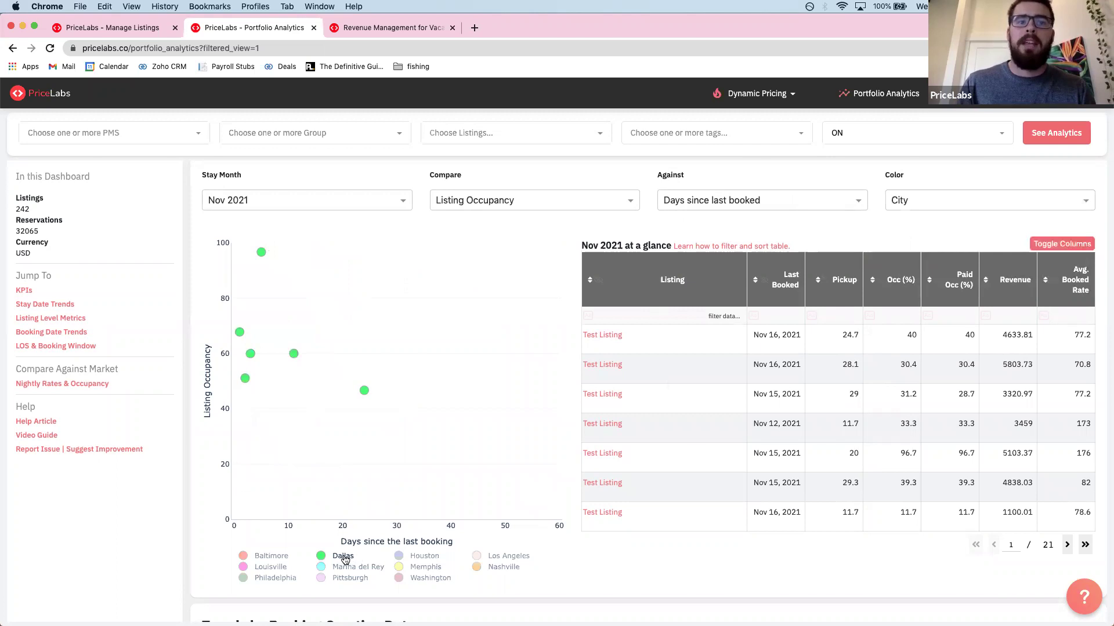
left_click(927, 205)
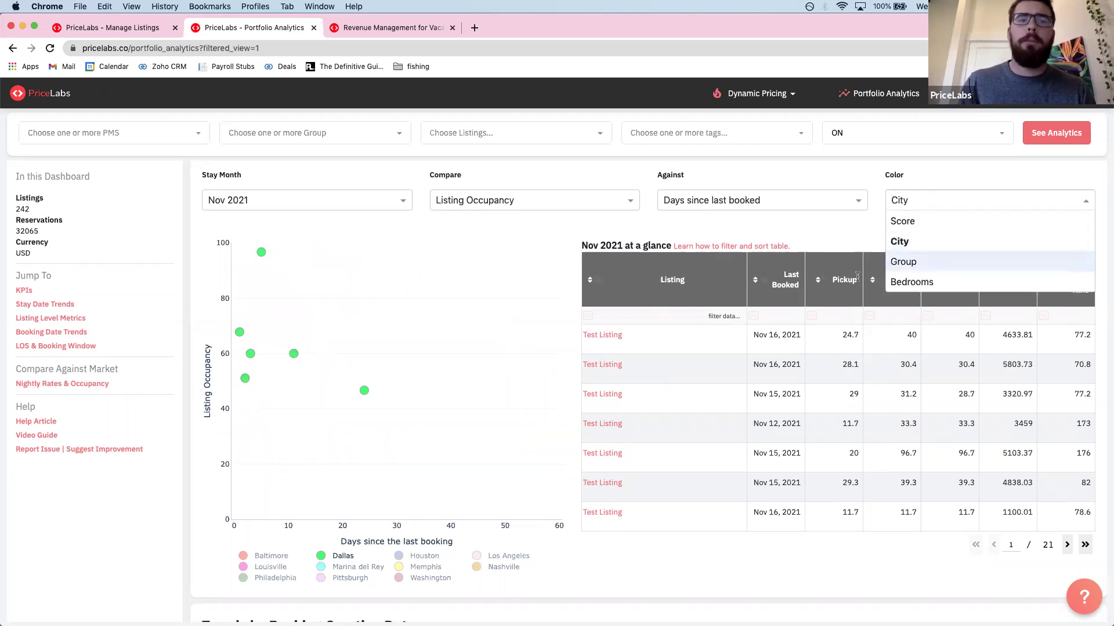
left_click(428, 558)
left_click(428, 559)
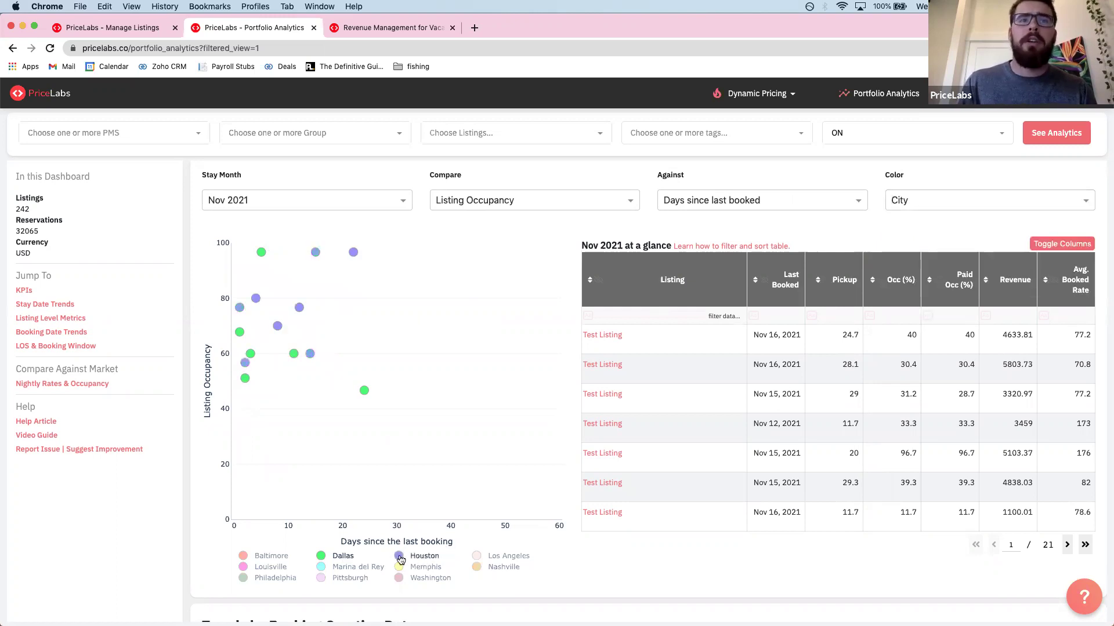
left_click(342, 568)
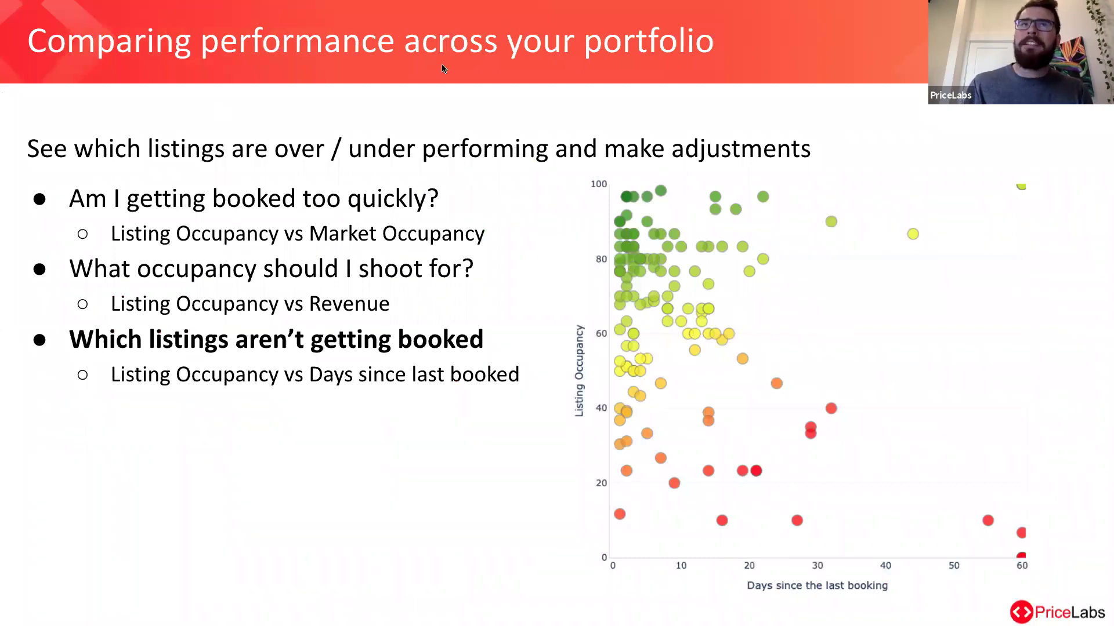
Step: Switch from the slides to the browser and view the details of a Marina del Rey listing in the scatter chart
key("ctrl+Right")
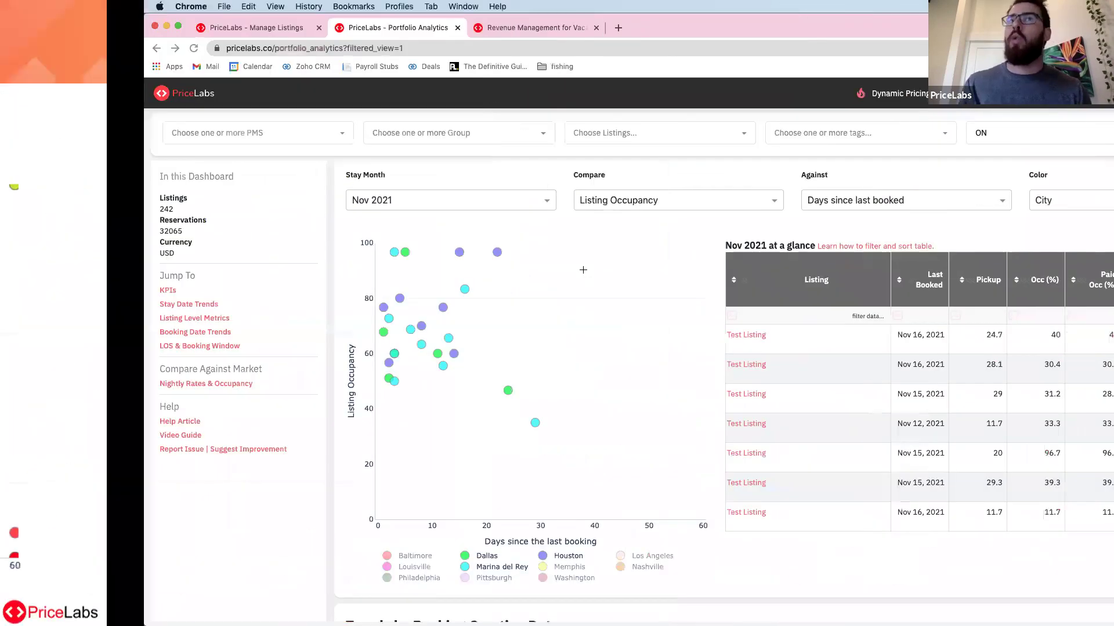
scroll(406, 325, "up", 1)
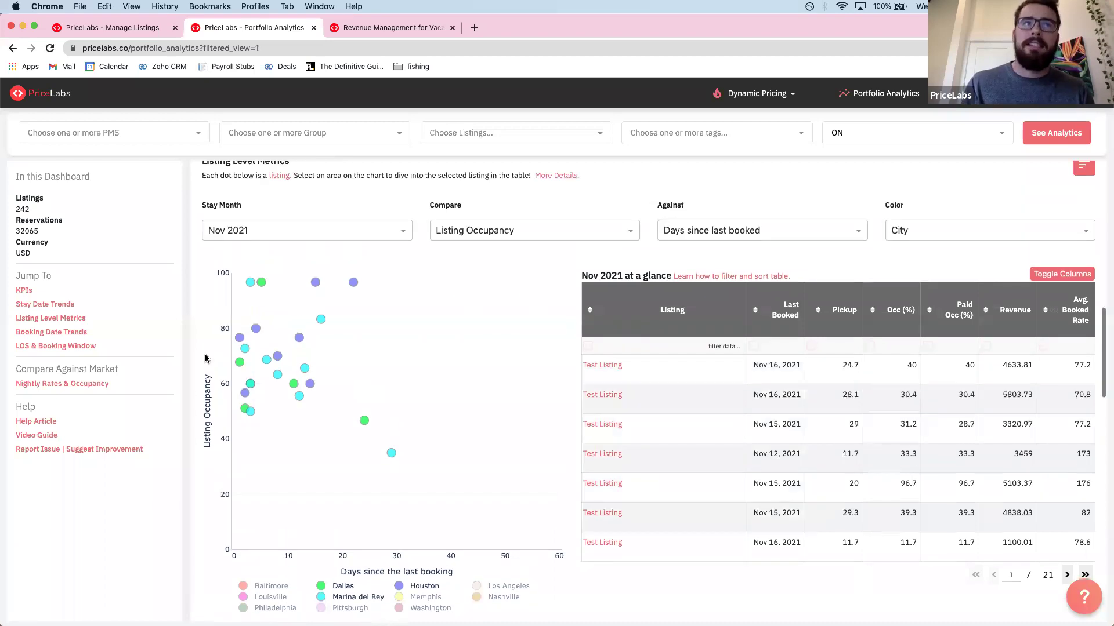
mouse_move(288, 402)
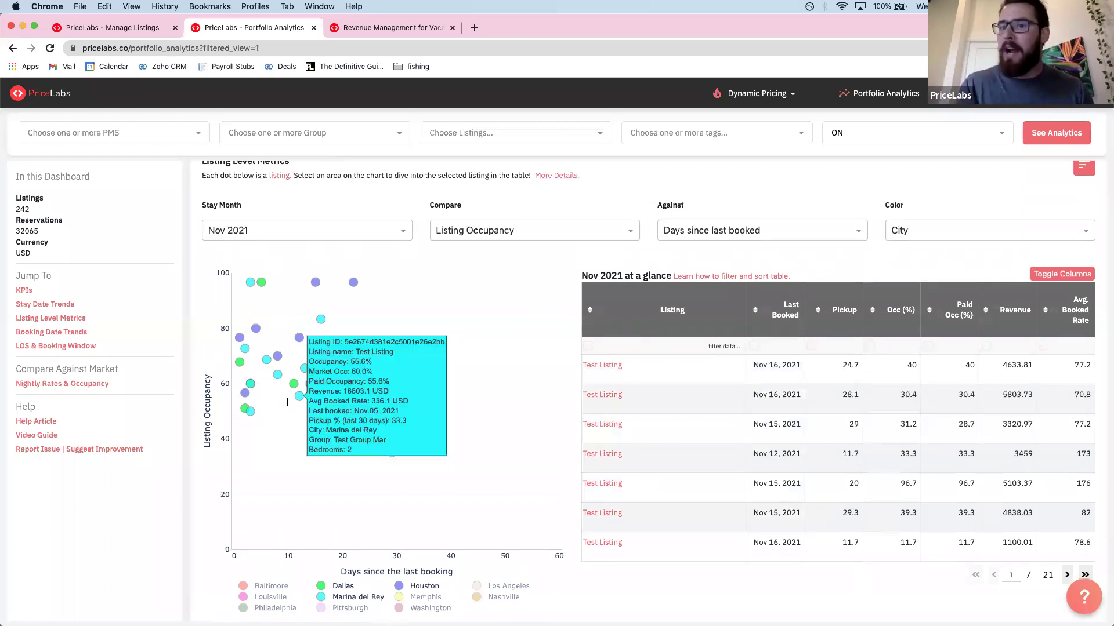
Step: Switch back to the slides and advance to the Occupancy, Price, Pacing slide on comparing performance against the market
key("ctrl+Left")
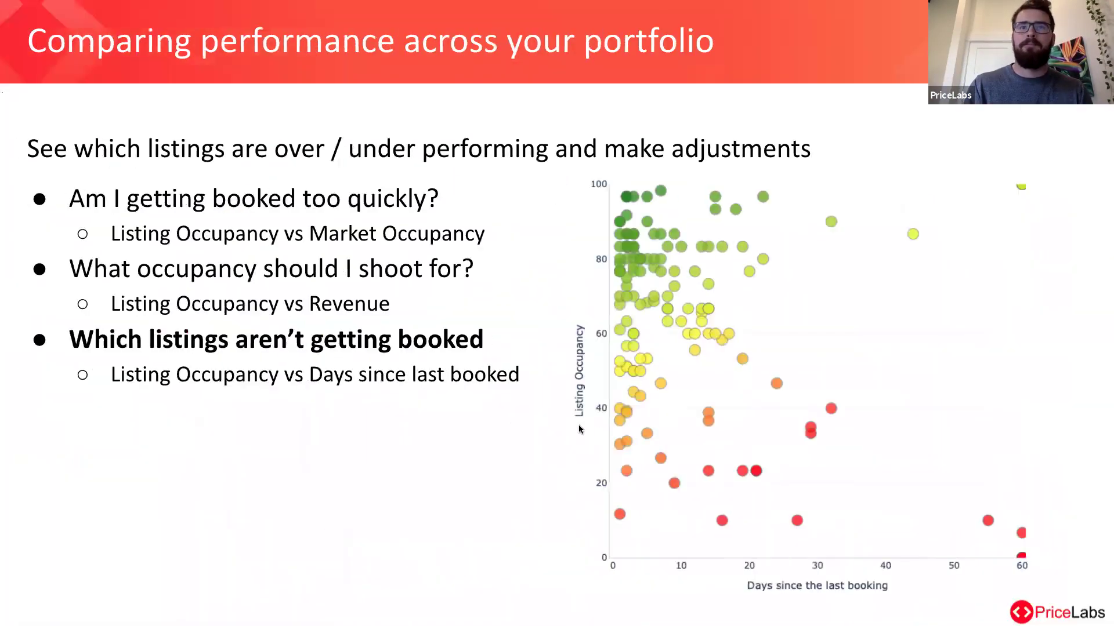
left_click(777, 316)
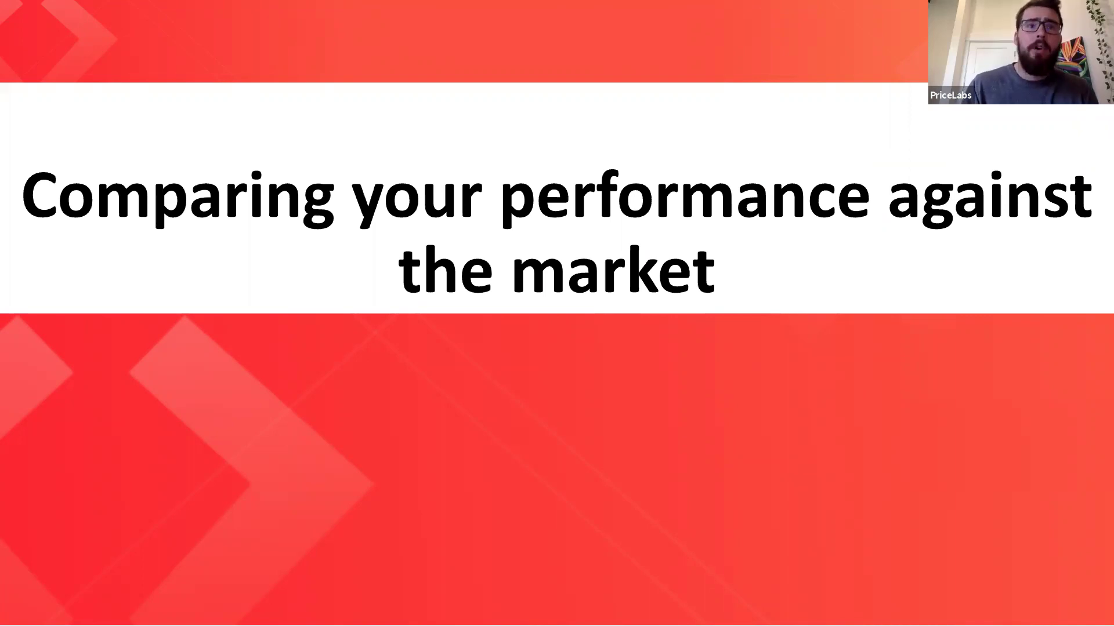
key("Right")
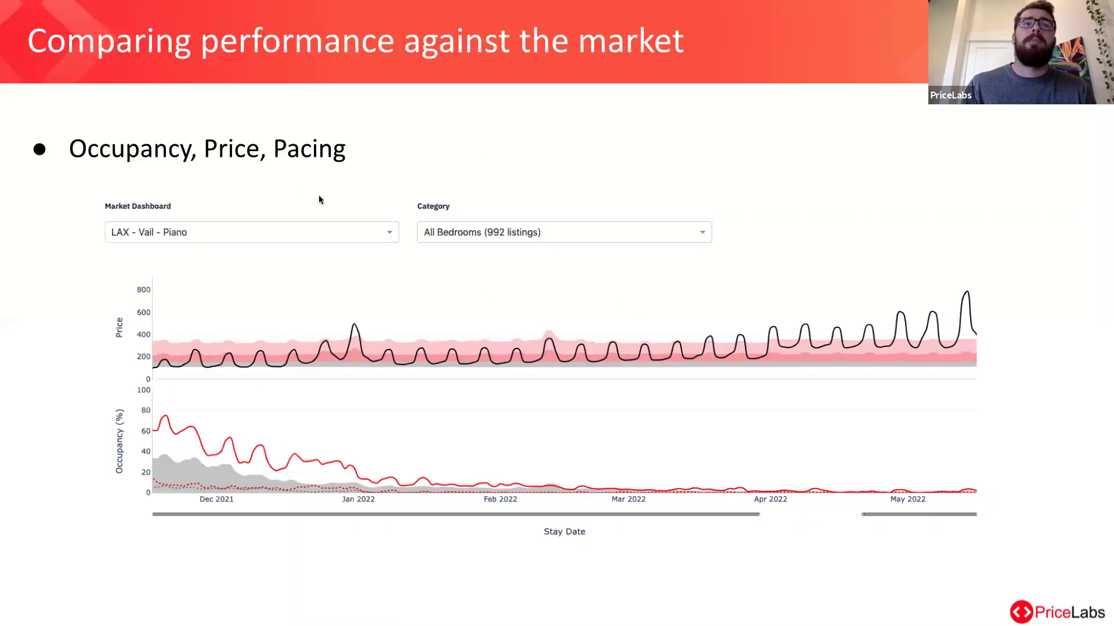
Step: Switch to the browser, bring up the Compare Against Market section of Portfolio Analytics, and highlight part of its heading
key("ctrl+Right")
scroll(344, 312, "down", 20)
scroll(344, 312, "up", 1)
scroll(344, 312, "up", 2)
triple_click(226, 247)
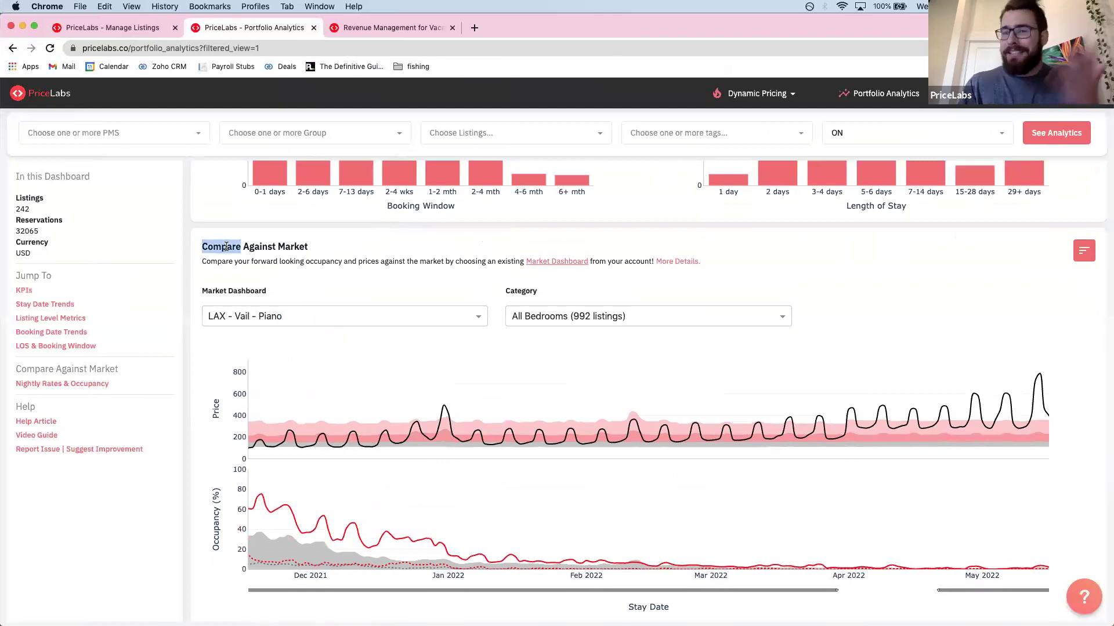
left_click(258, 264)
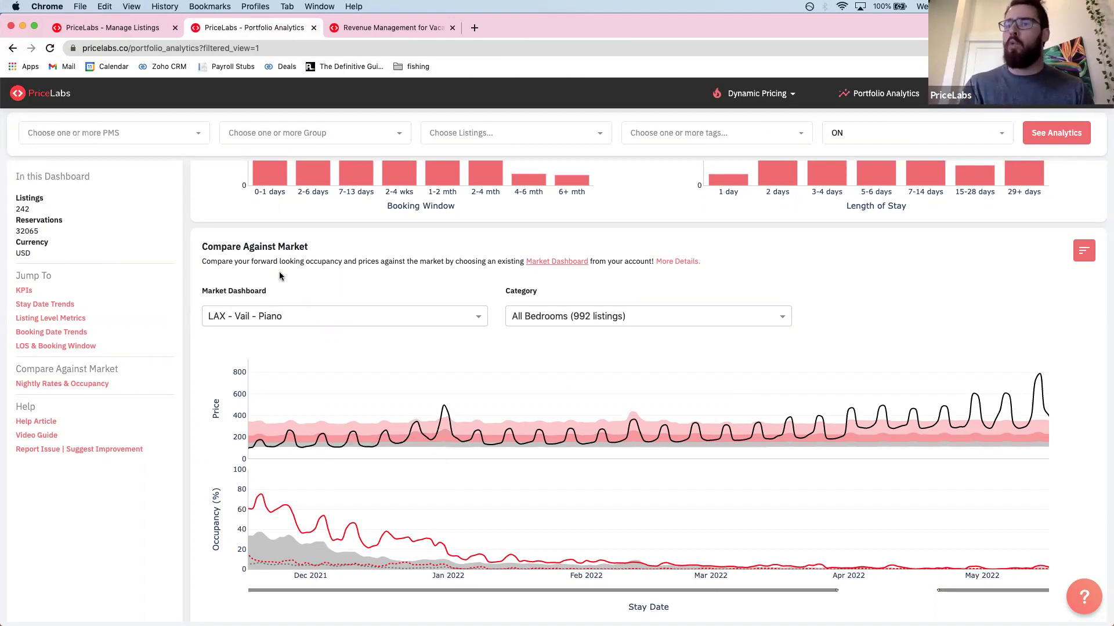
Step: Highlight the Market Dashboard label and examine the price and occupancy charts with their legend
triple_click(255, 291)
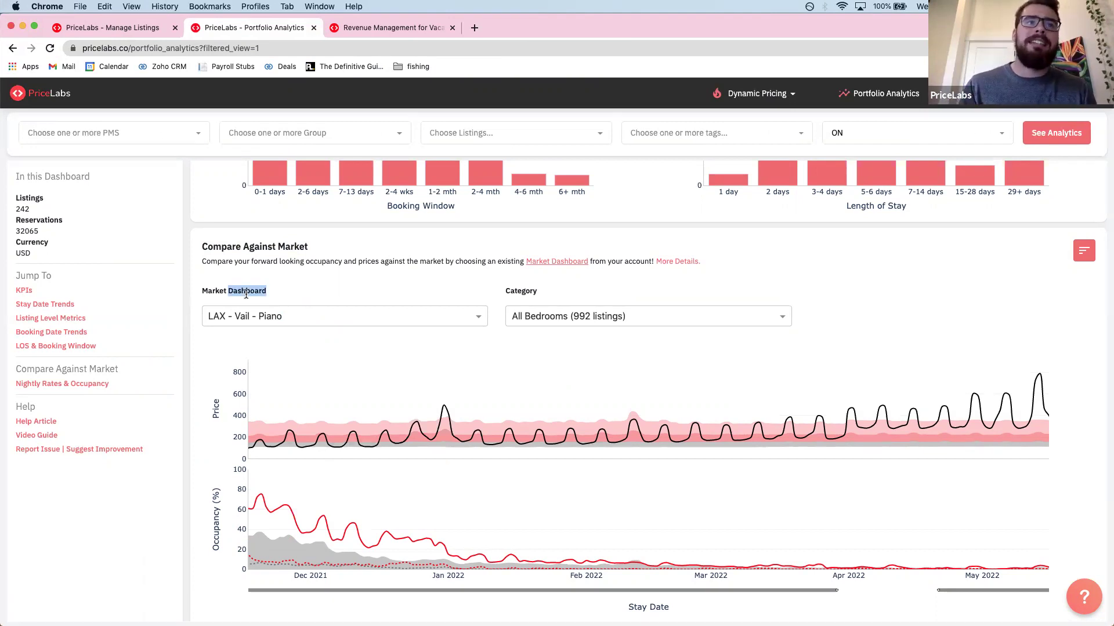
left_click(301, 270)
scroll(297, 282, "down", 2)
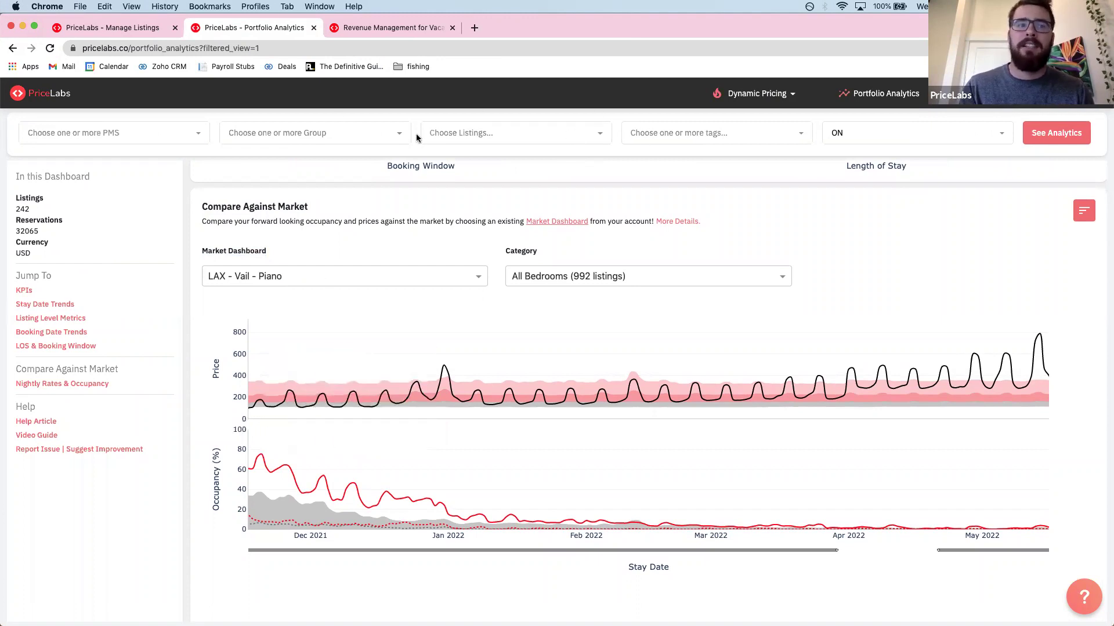
scroll(274, 316, "down", 1)
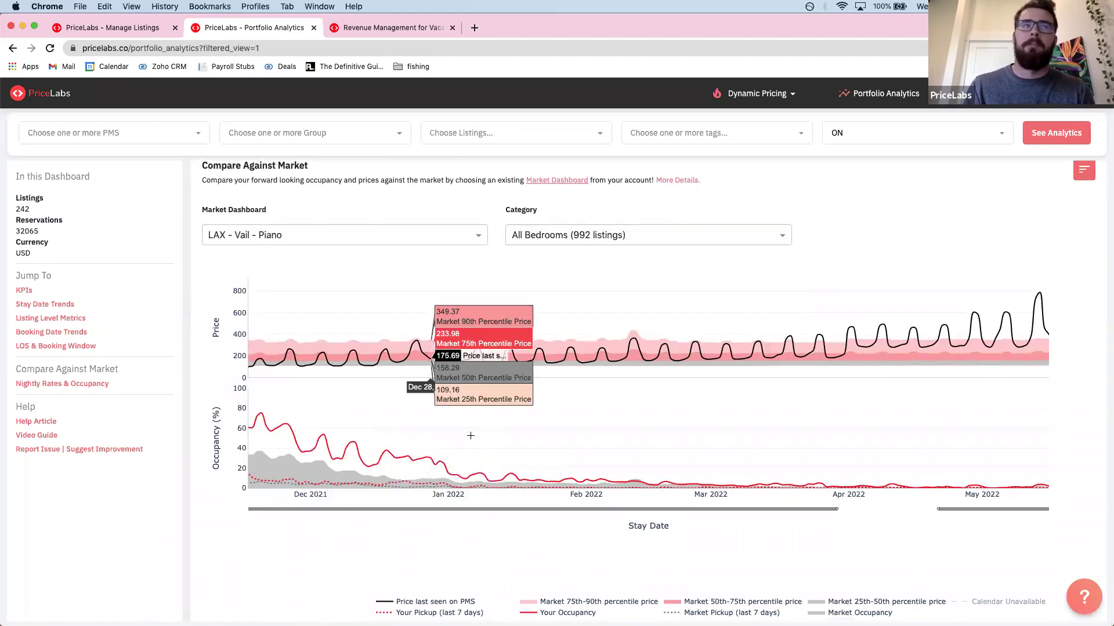
Step: View the available market dashboards in Compare Against Market, and close the list without choosing one
left_click(263, 236)
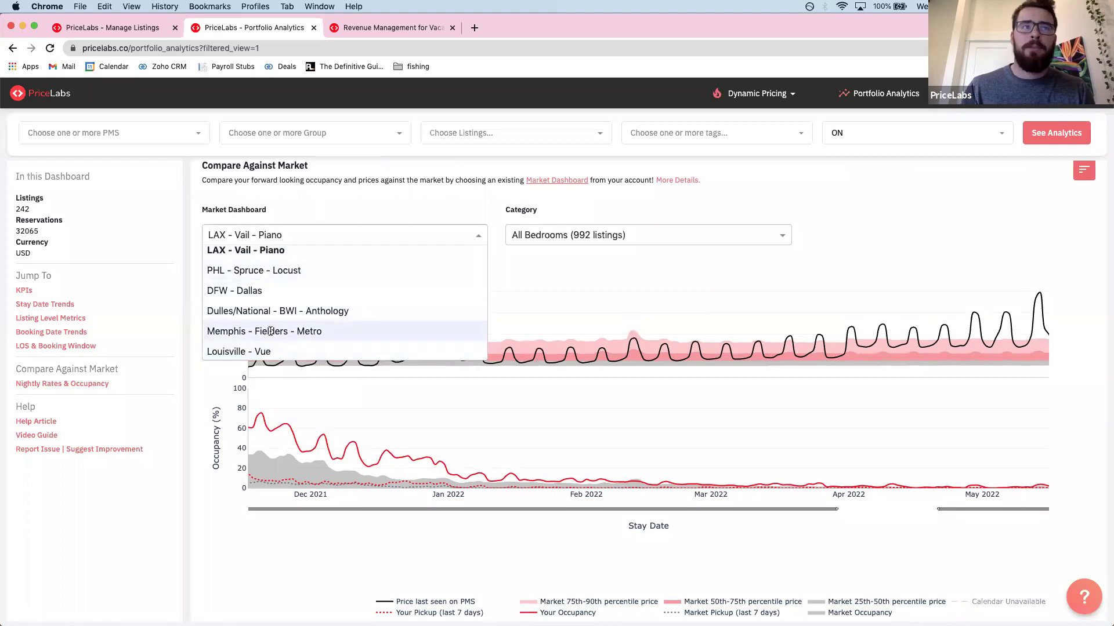
scroll(267, 316, "down", 3)
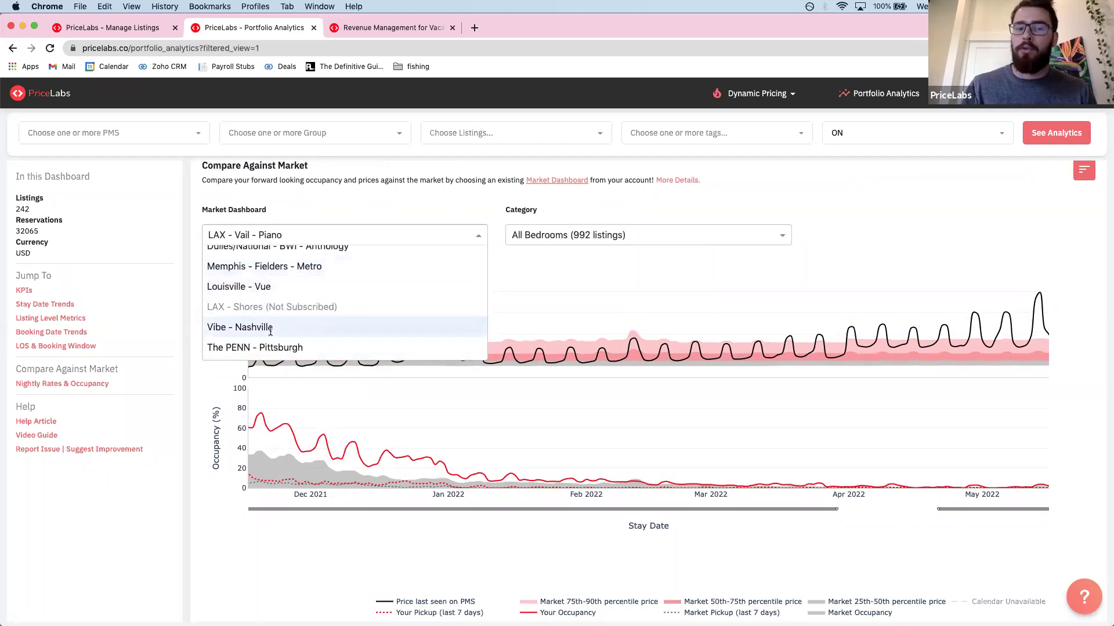
left_click(531, 211)
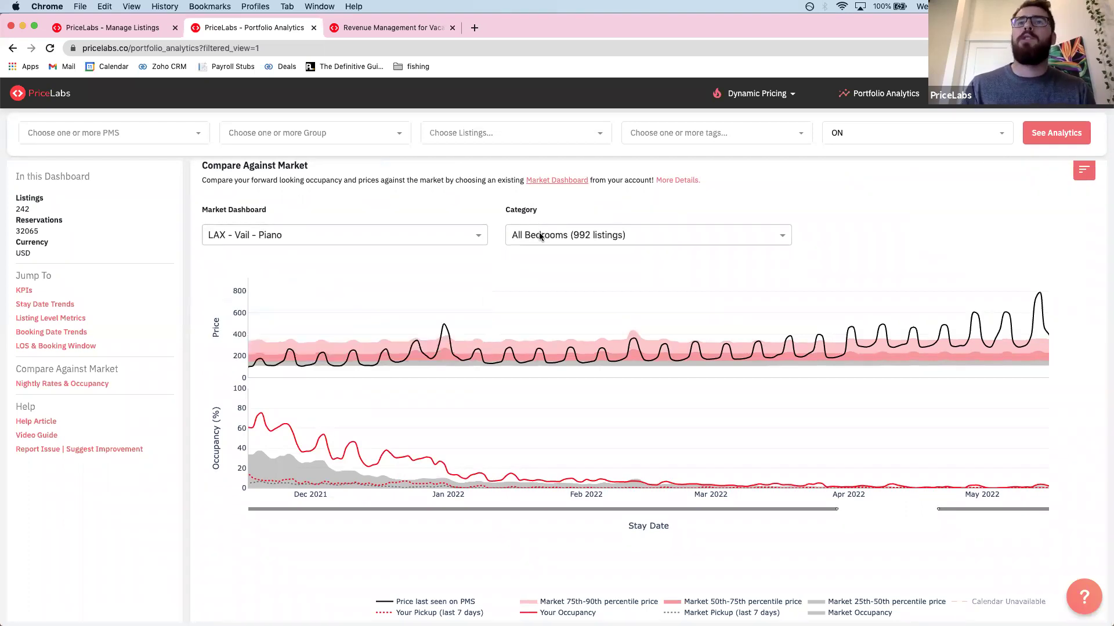
Step: Look through the comp sets and bedroom categories available for the LAX - Vail - Piano market, without choosing one
left_click(540, 235)
scroll(538, 297, "down", 1)
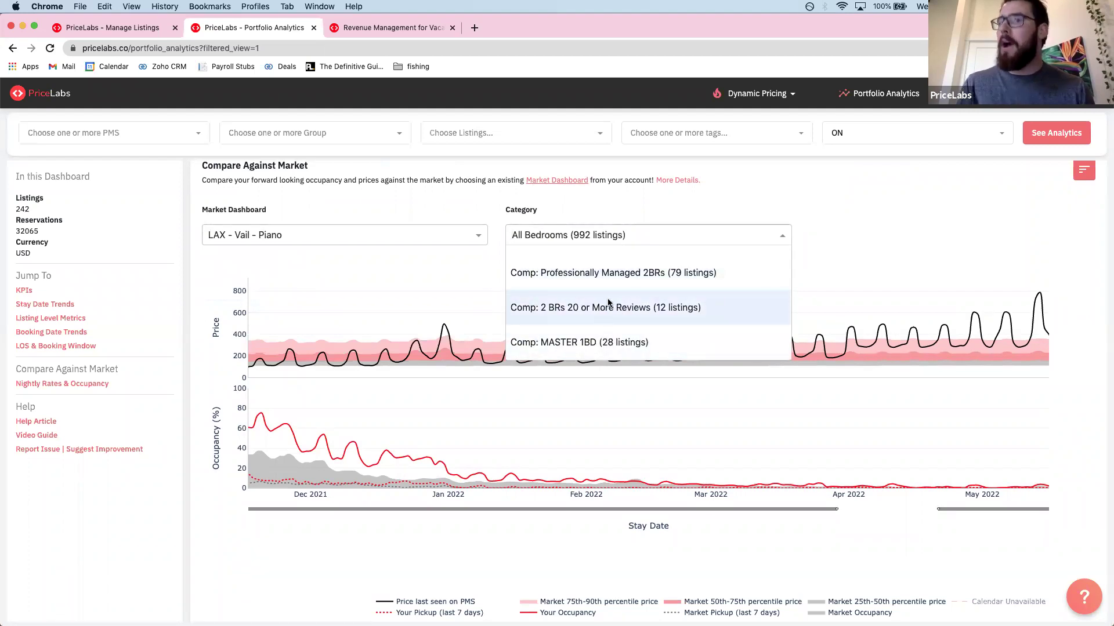
scroll(607, 319, "down", 1)
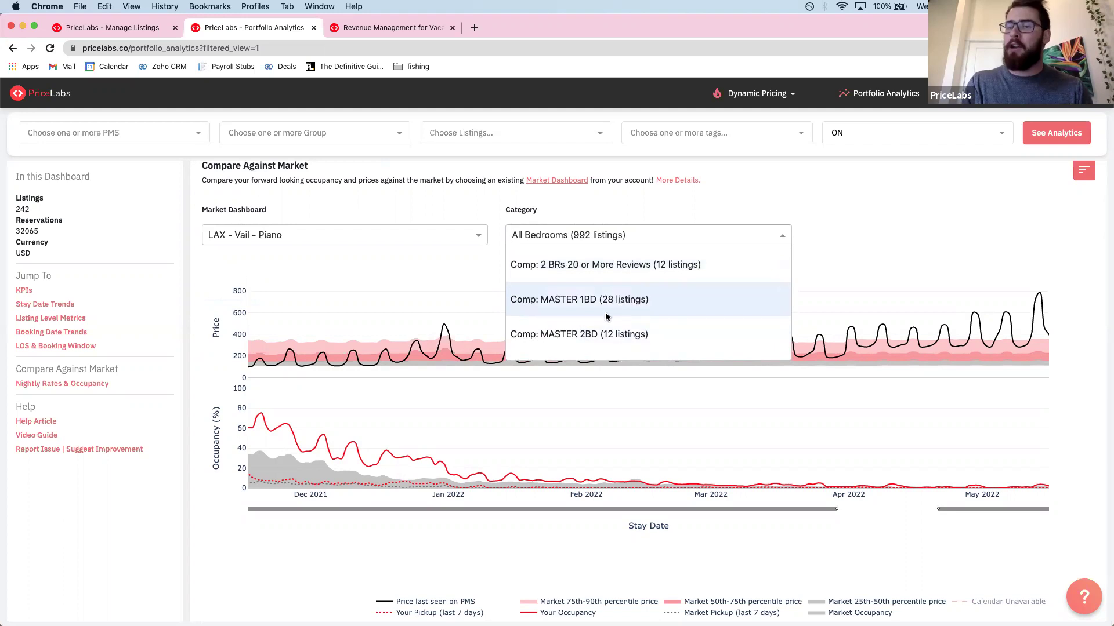
scroll(603, 322, "down", 3)
scroll(601, 329, "down", 1)
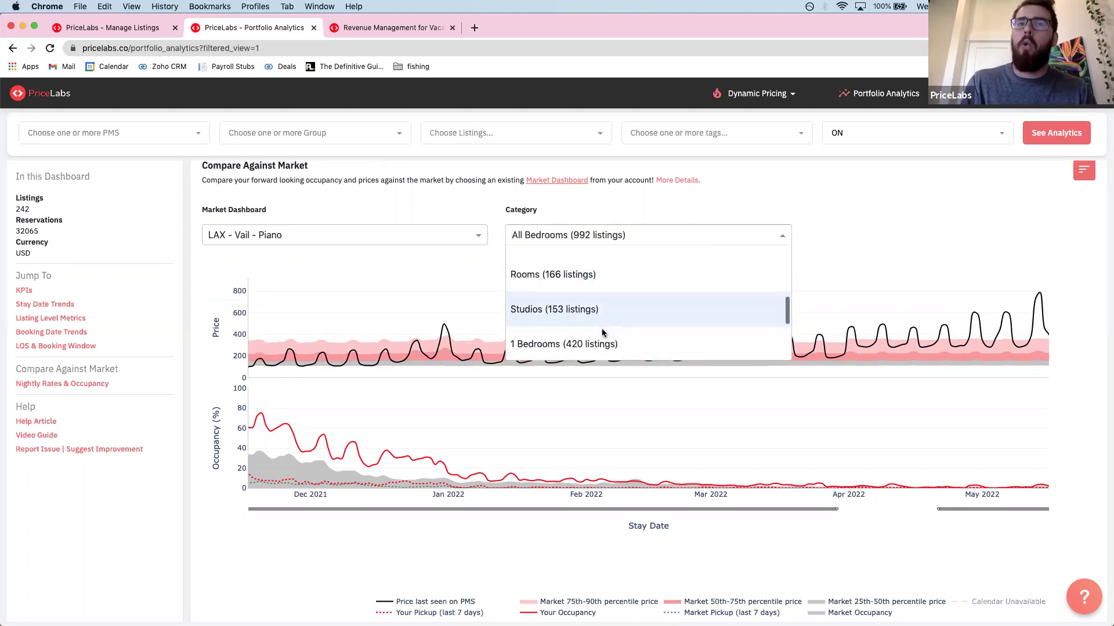
scroll(597, 301, "down", 3)
scroll(598, 331, "up", 2)
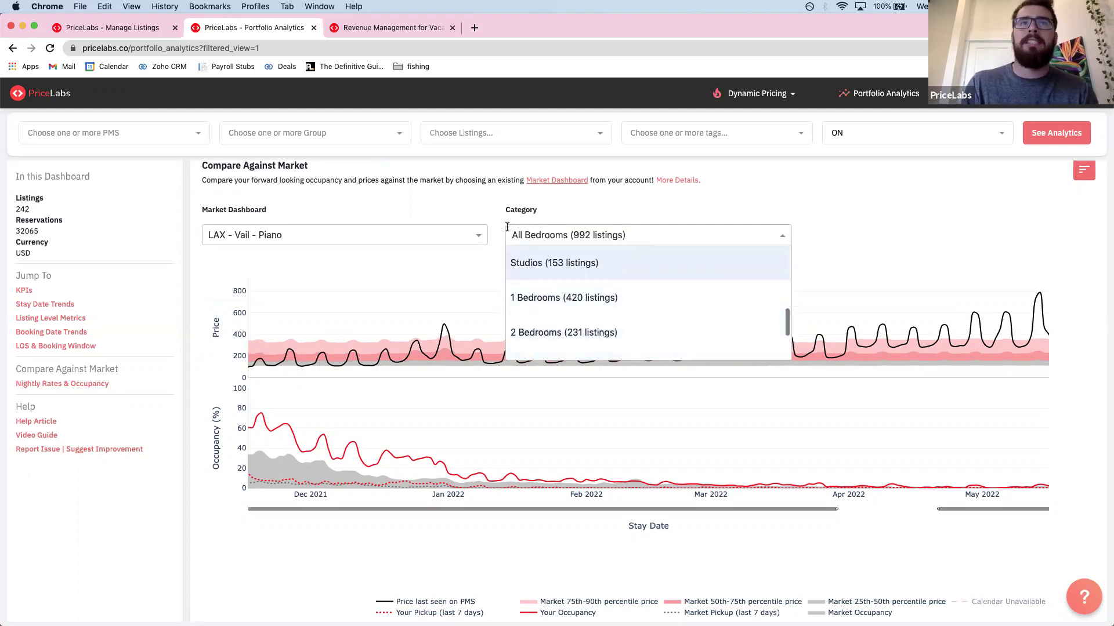
left_click(476, 172)
Step: Select the 2 BR group in the portfolio's group filter
left_click(378, 133)
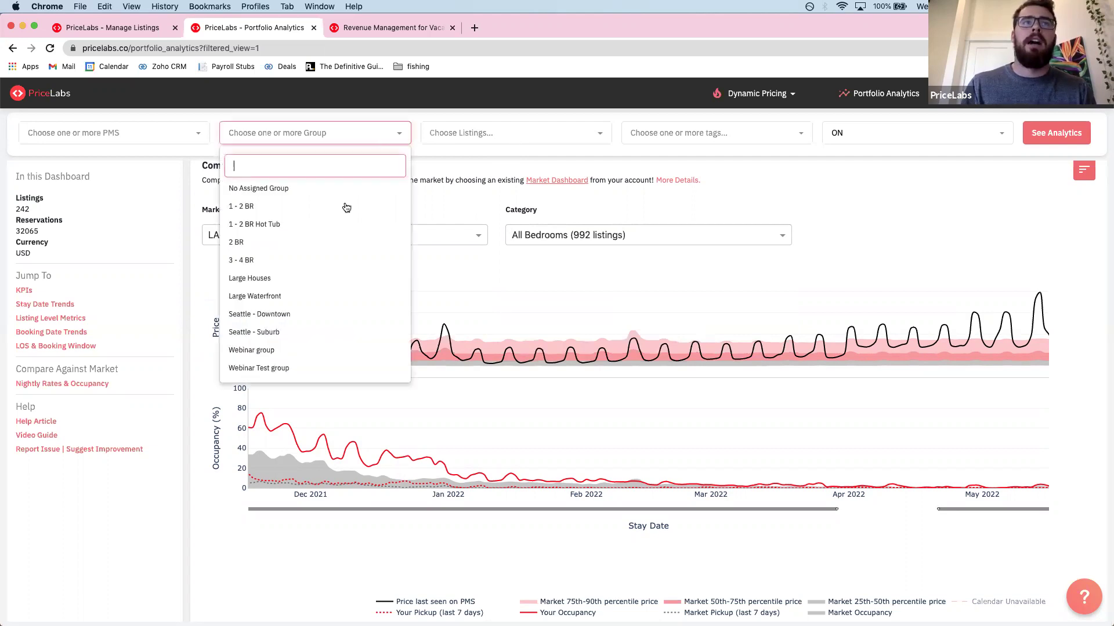
left_click(286, 242)
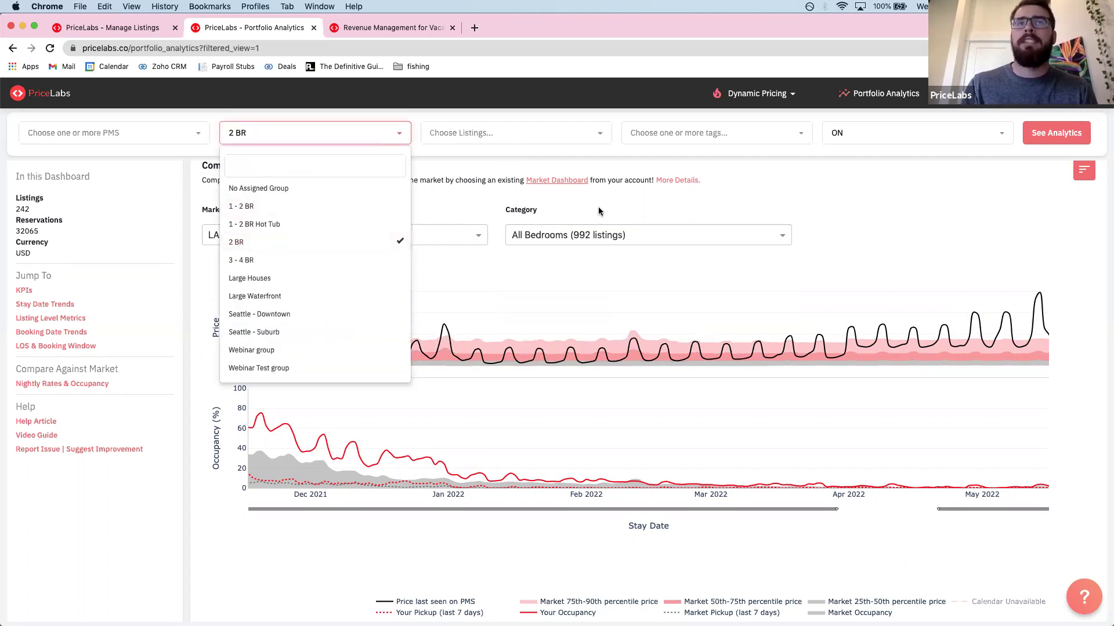
left_click(416, 123)
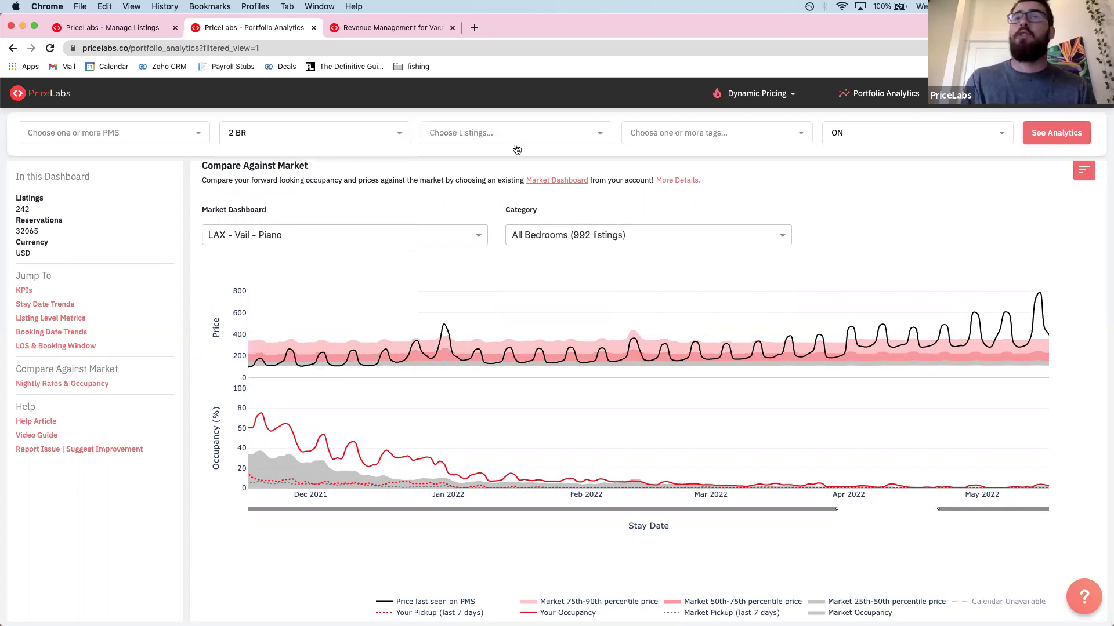
Step: Find the 2 Bedrooms category among the market categories, and close the list without choosing it
left_click(529, 233)
scroll(529, 278, "down", 2)
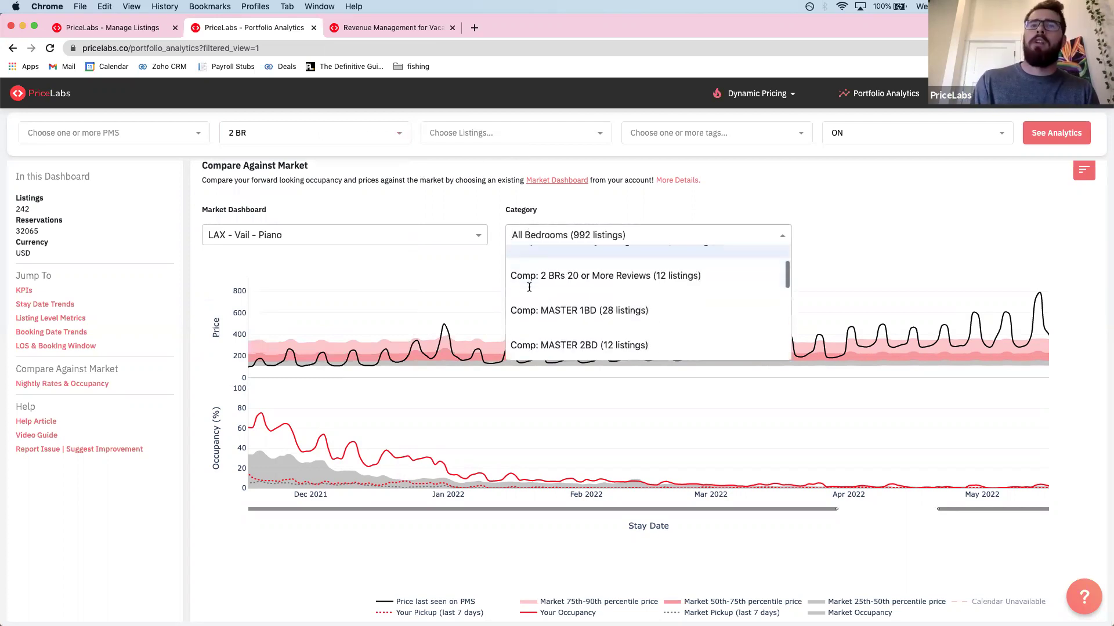
scroll(529, 299, "down", 5)
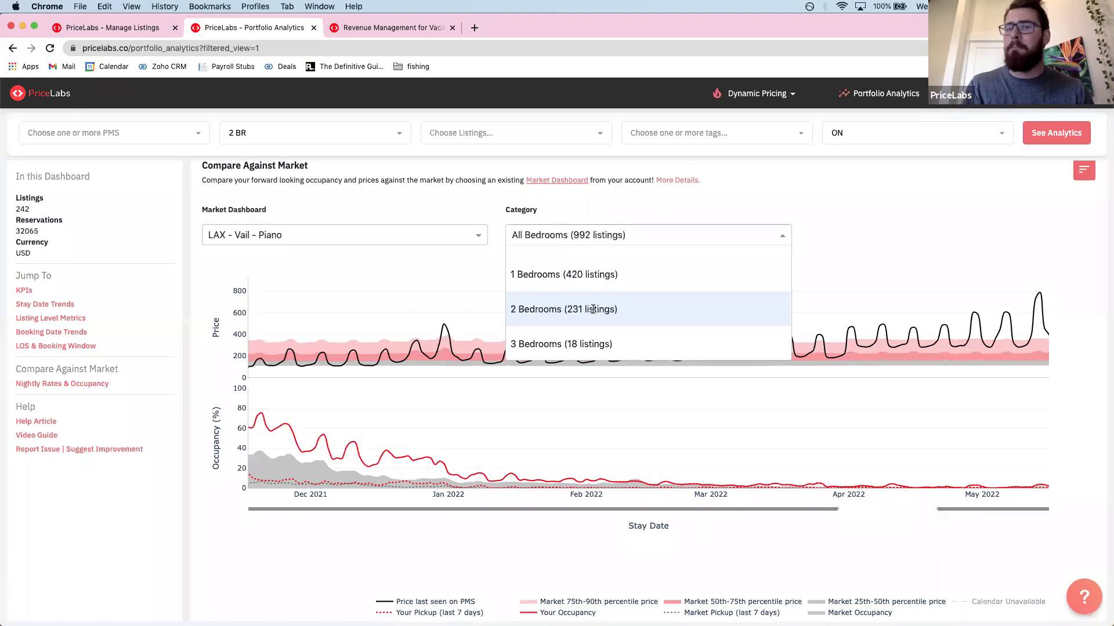
left_click(912, 248)
scroll(487, 281, "down", 1)
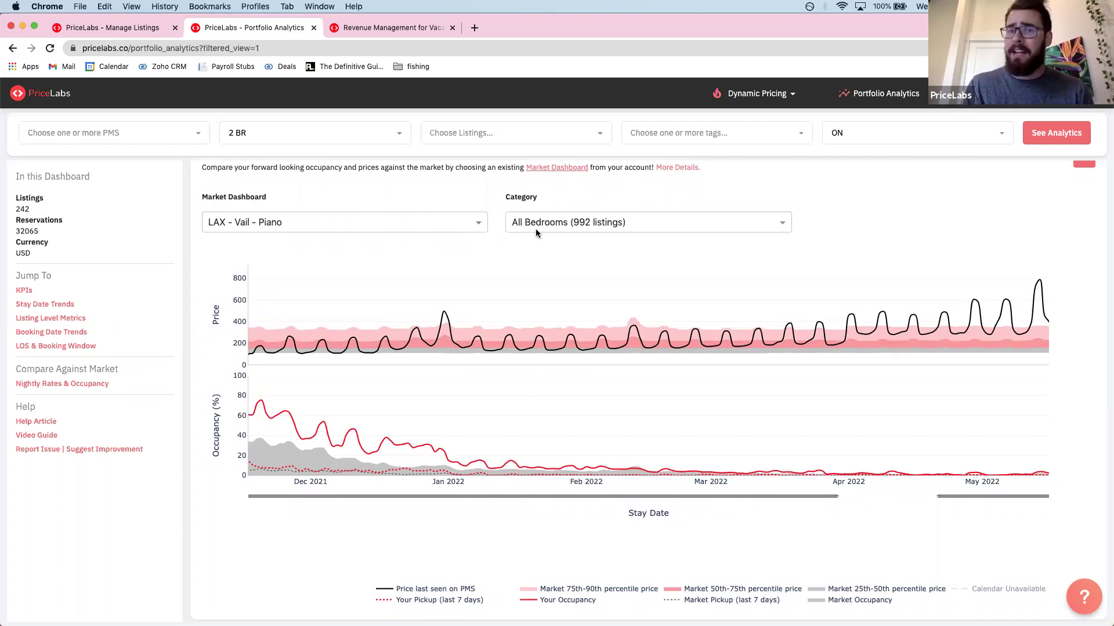
Step: Examine the price and occupancy charts against the LAX - Vail - Piano market, and check the category options without choosing another
scroll(387, 299, "down", 1)
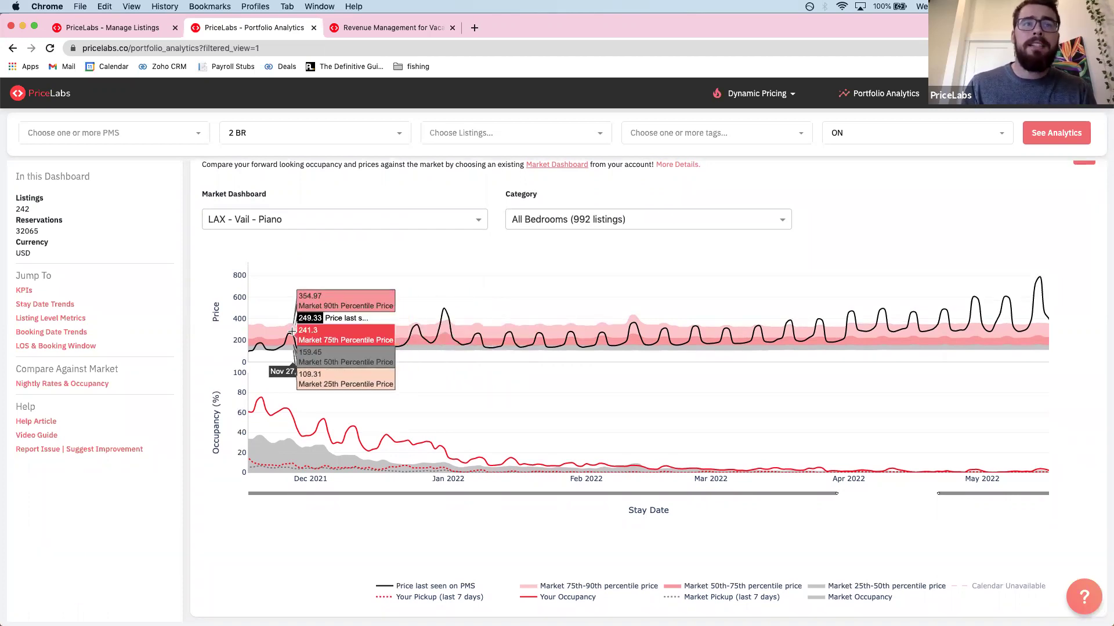
scroll(291, 345, "down", 1)
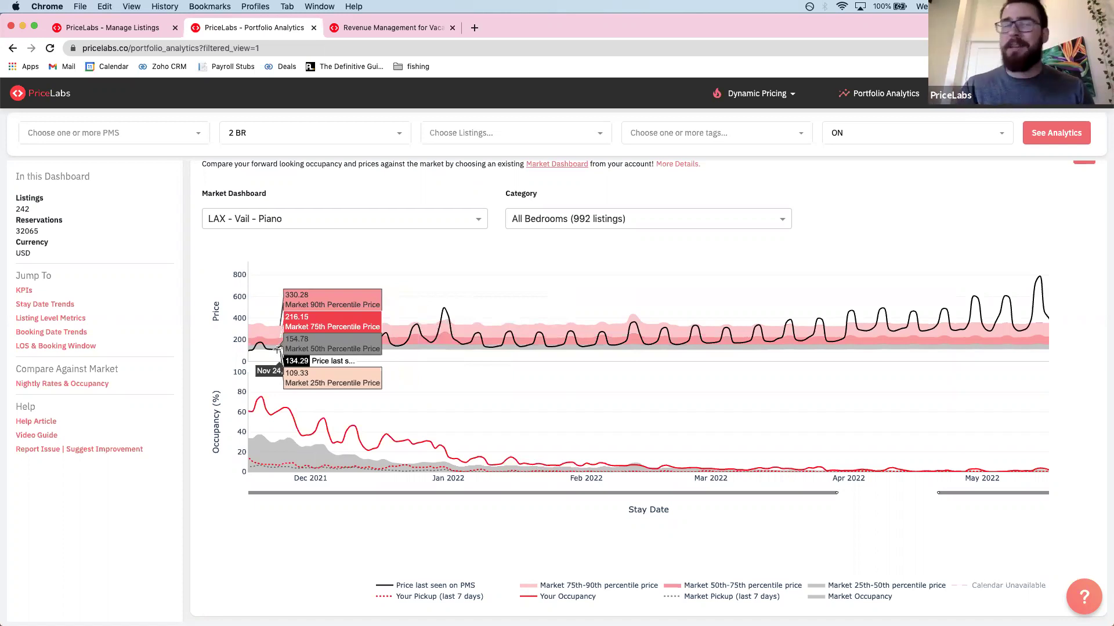
left_click(549, 215)
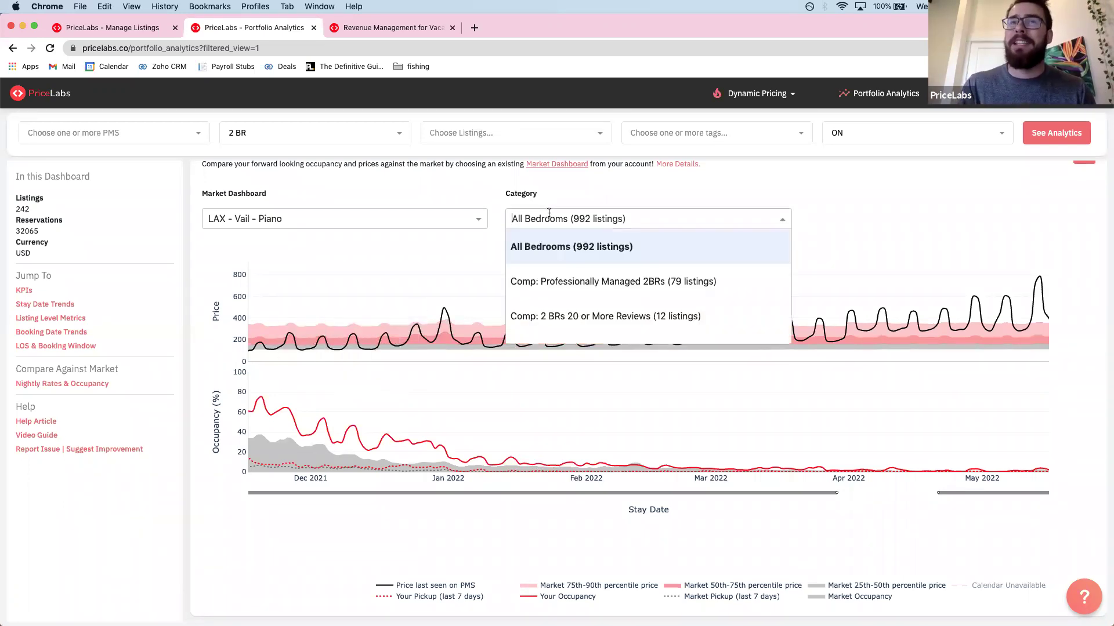
scroll(557, 279, "down", 1)
left_click(472, 264)
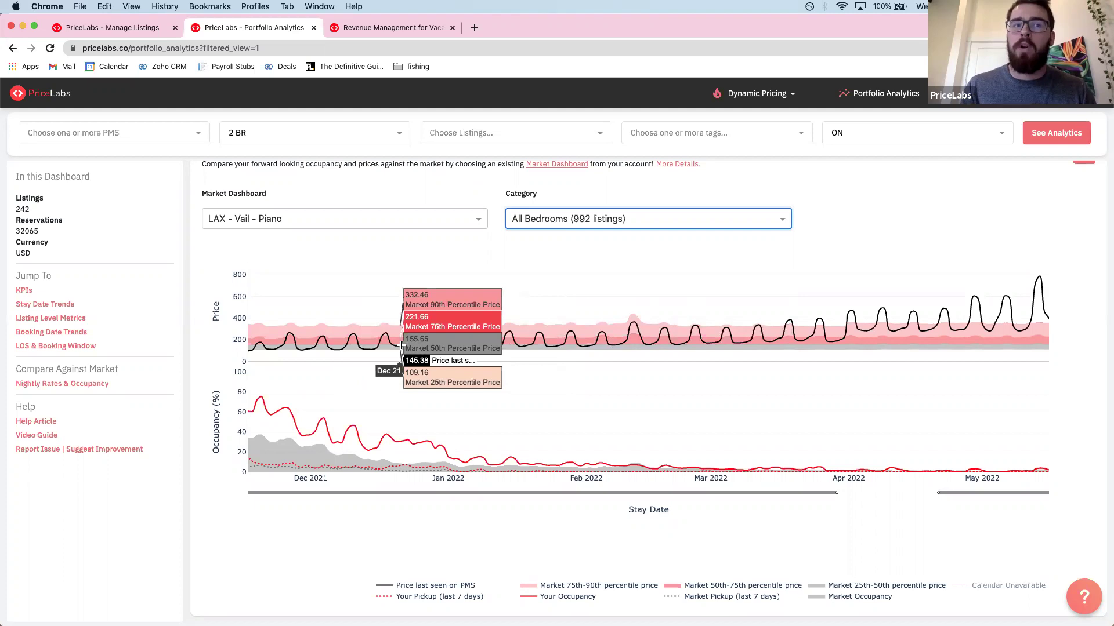
scroll(391, 374, "down", 1)
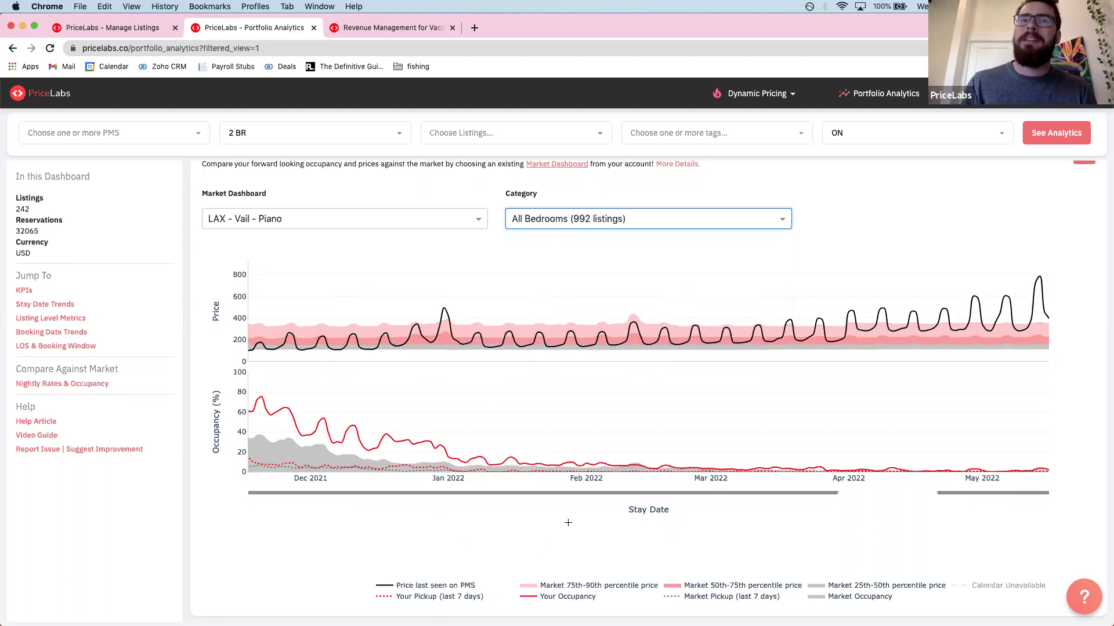
mouse_move(499, 450)
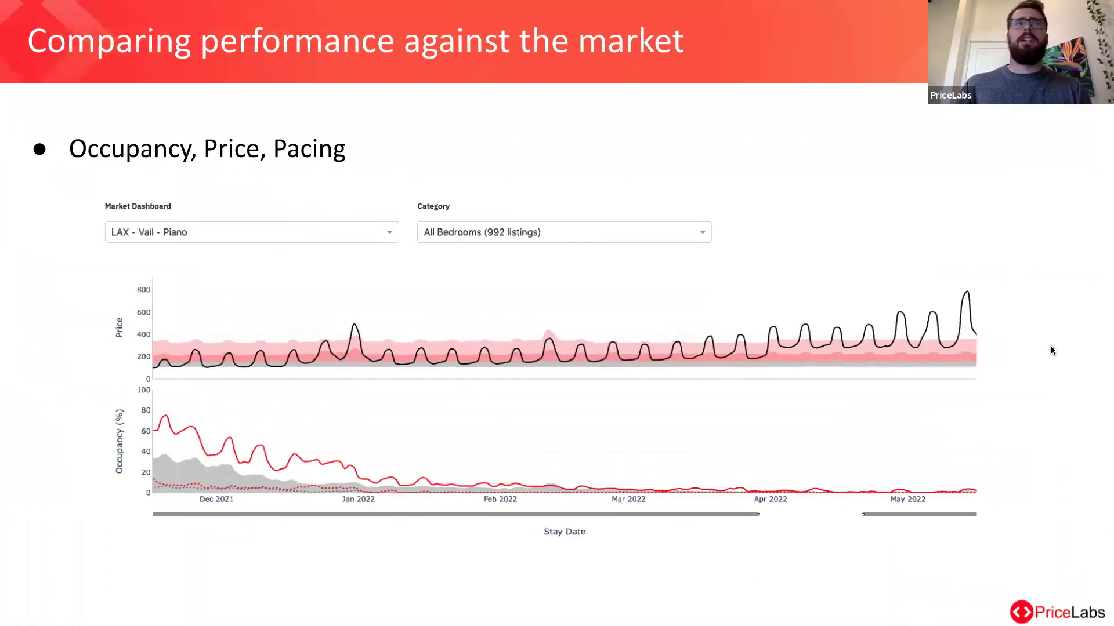
key("Right")
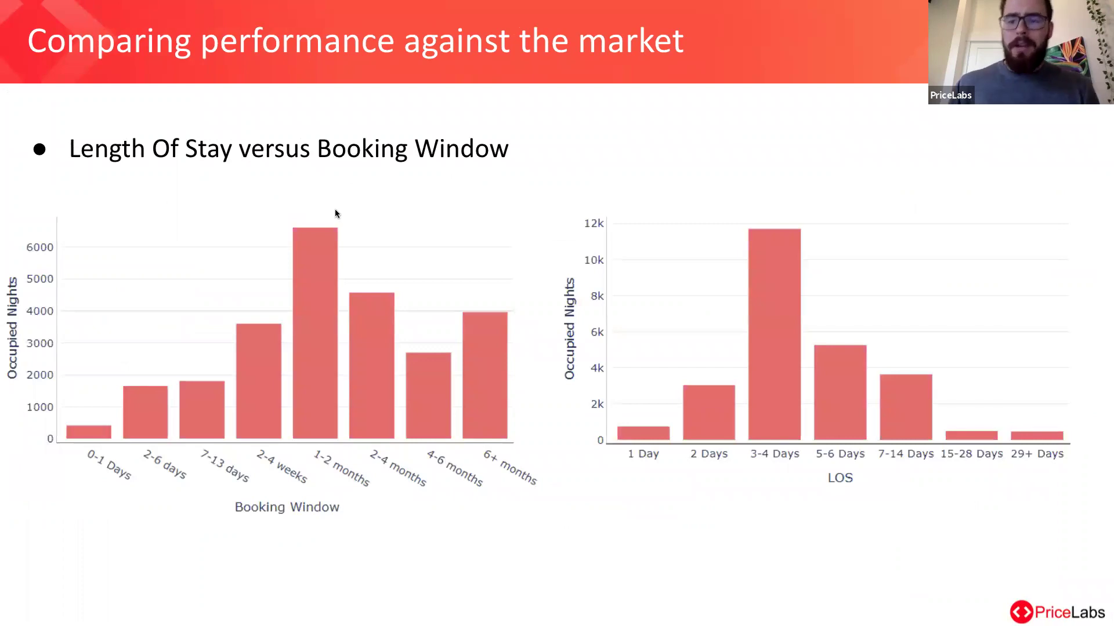
key("Right")
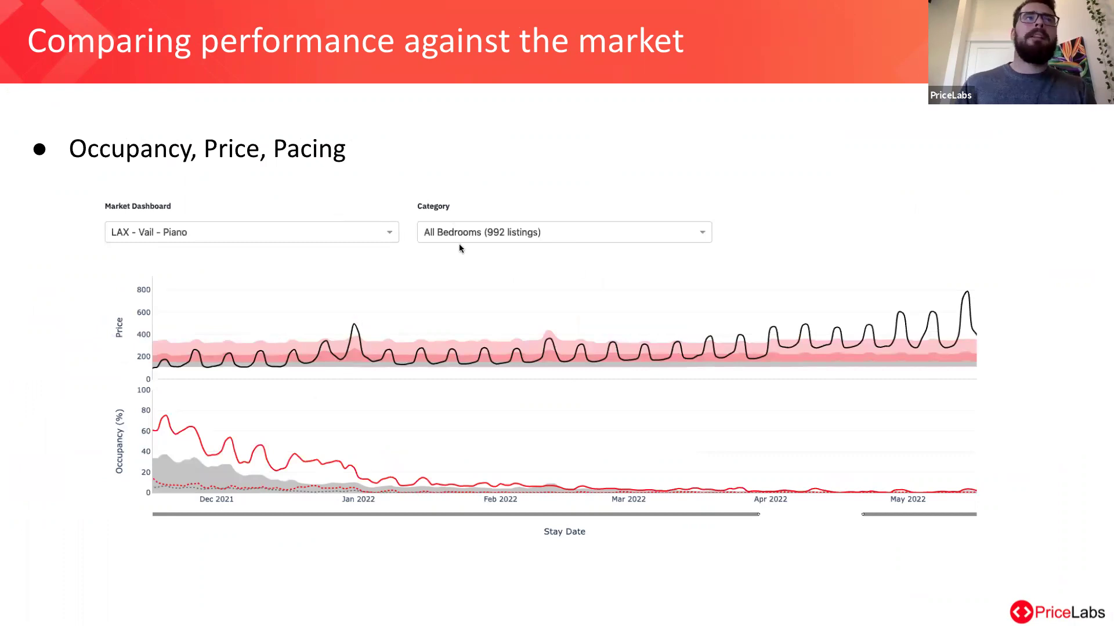
key("Left")
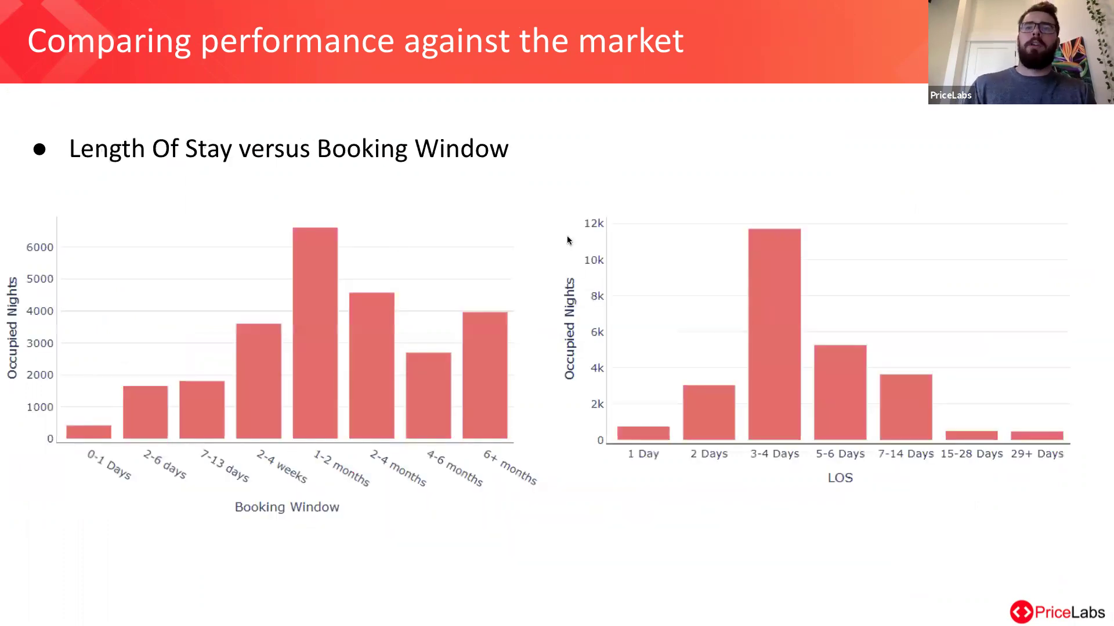
key("ctrl+Right")
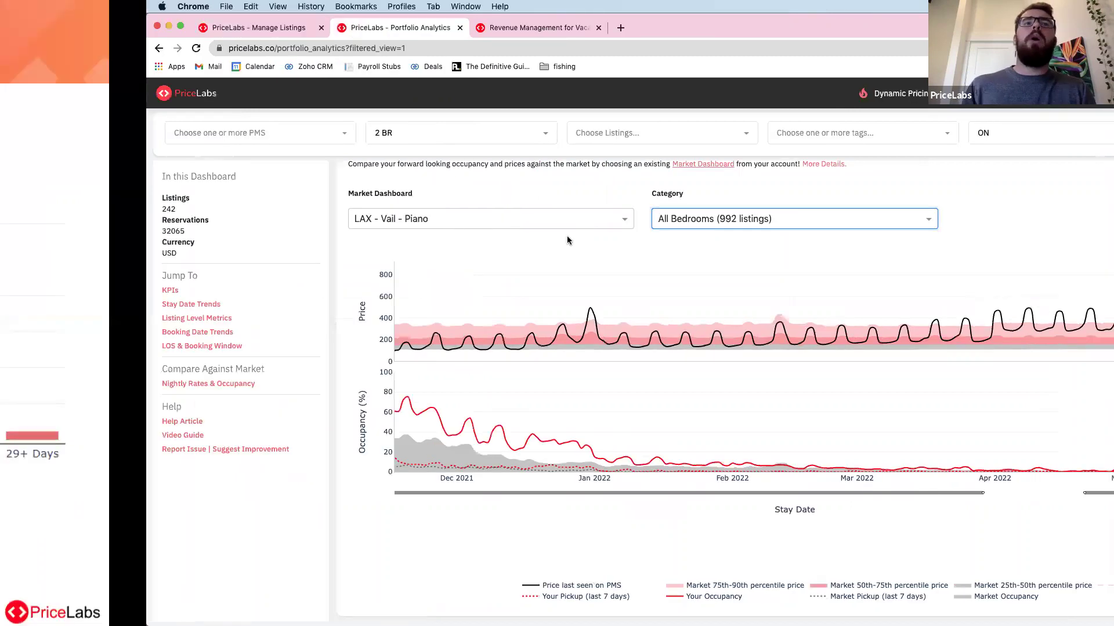
key("ctrl+Left")
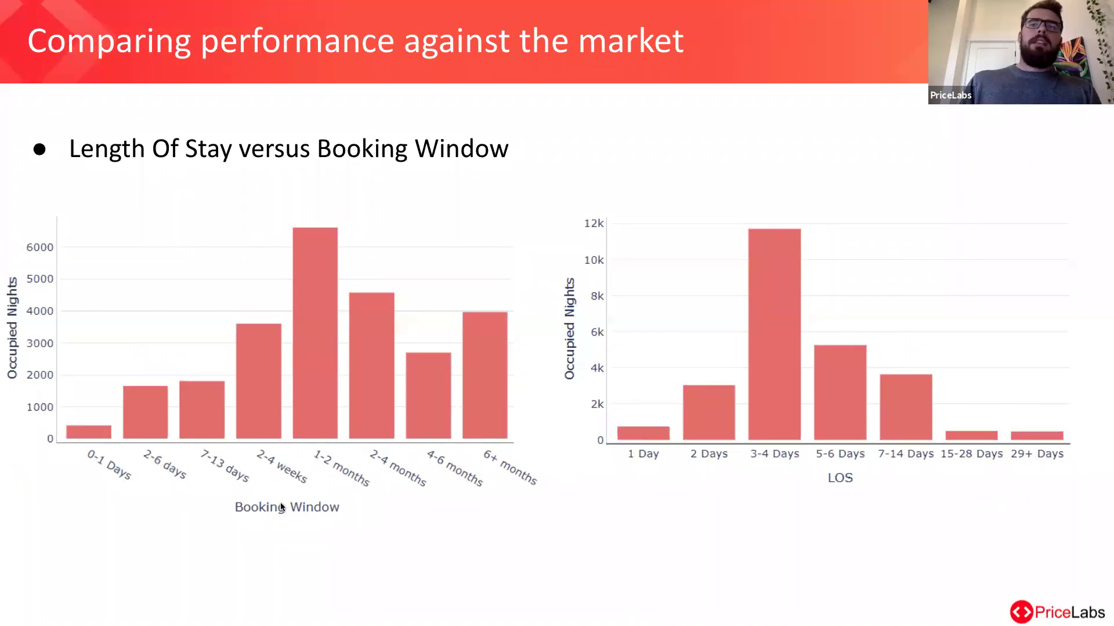
Step: Switch to Portfolio Analytics in Chrome and locate the Length of Stay And Booking Window Trends section, highlighting its heading
key("ctrl+Right")
scroll(464, 280, "up", 6)
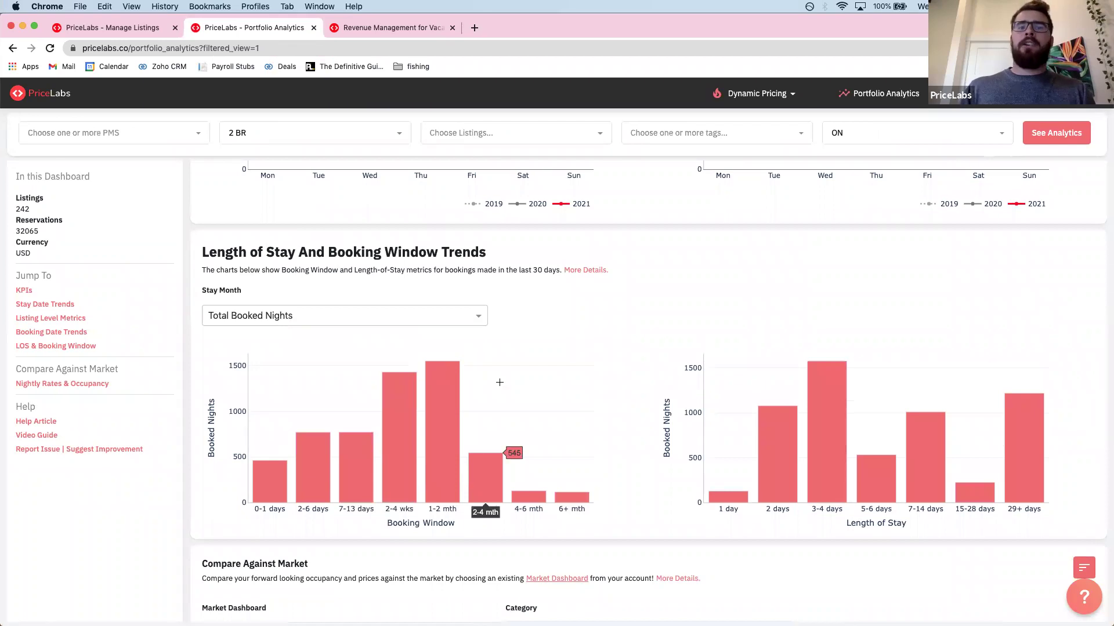
scroll(500, 382, "down", 1)
scroll(557, 269, "down", 1)
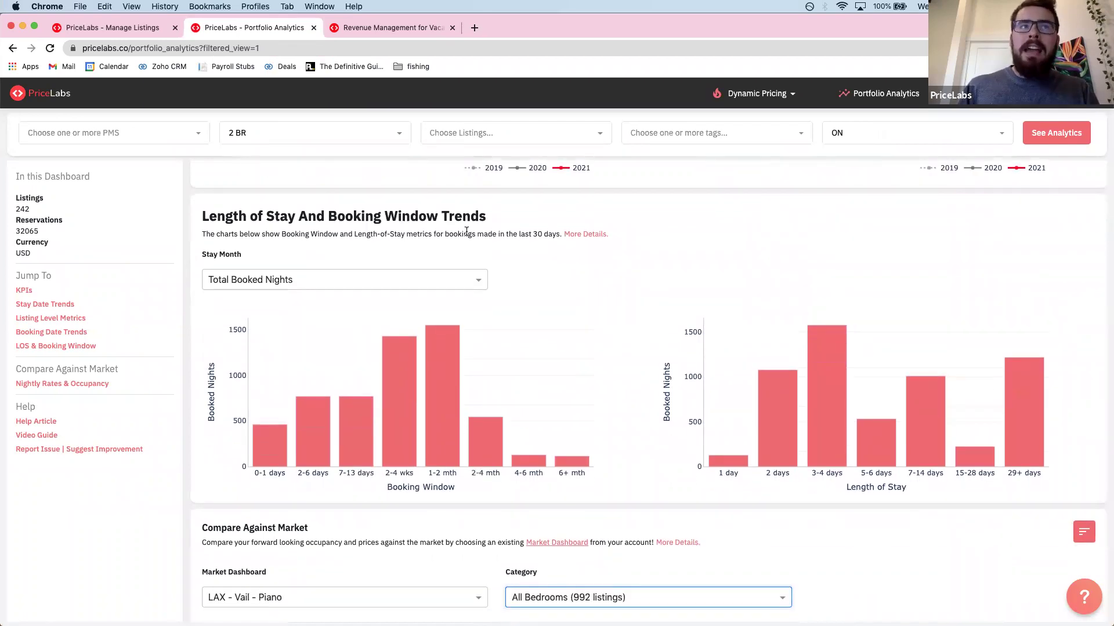
triple_click(352, 218)
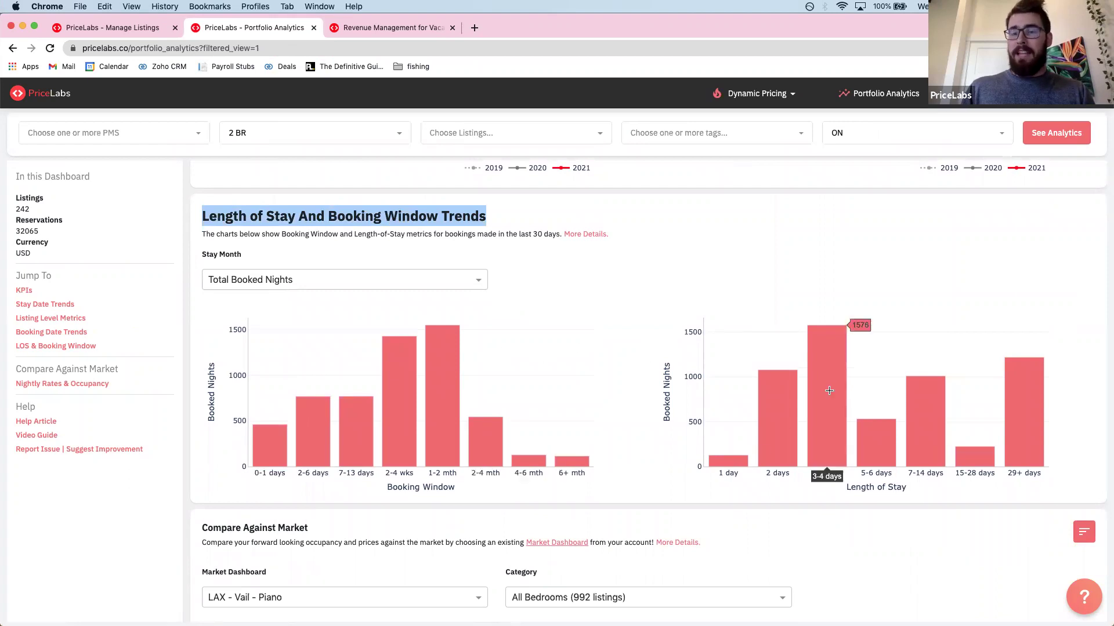
Step: View the Length Of Stay versus Booking Window charts in the Chicago market dashboard
left_click(375, 28)
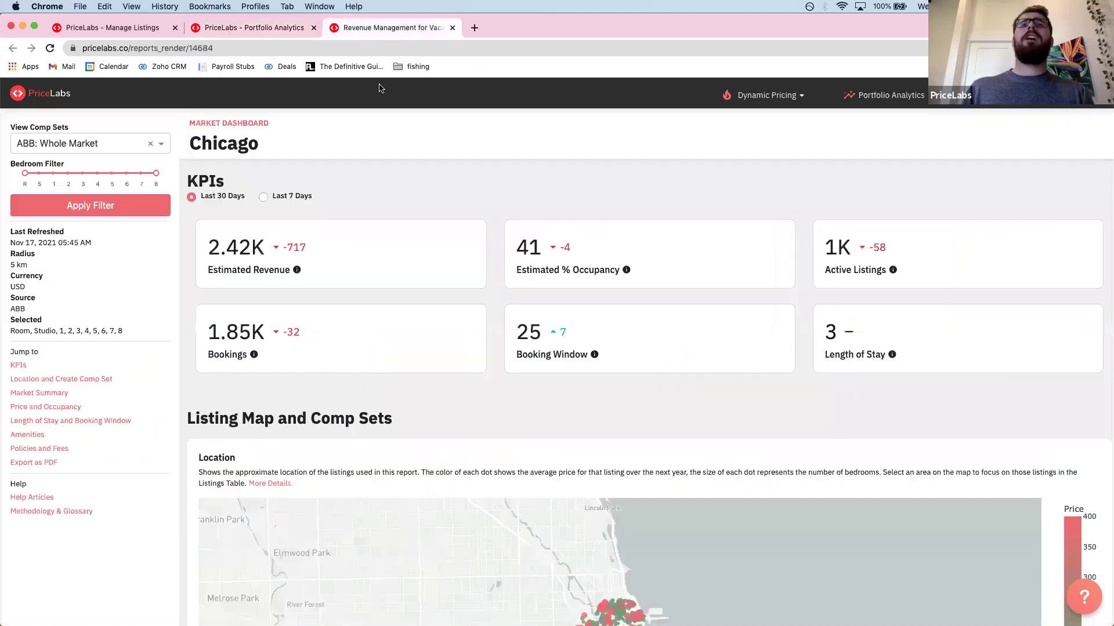
scroll(319, 232, "down", 20)
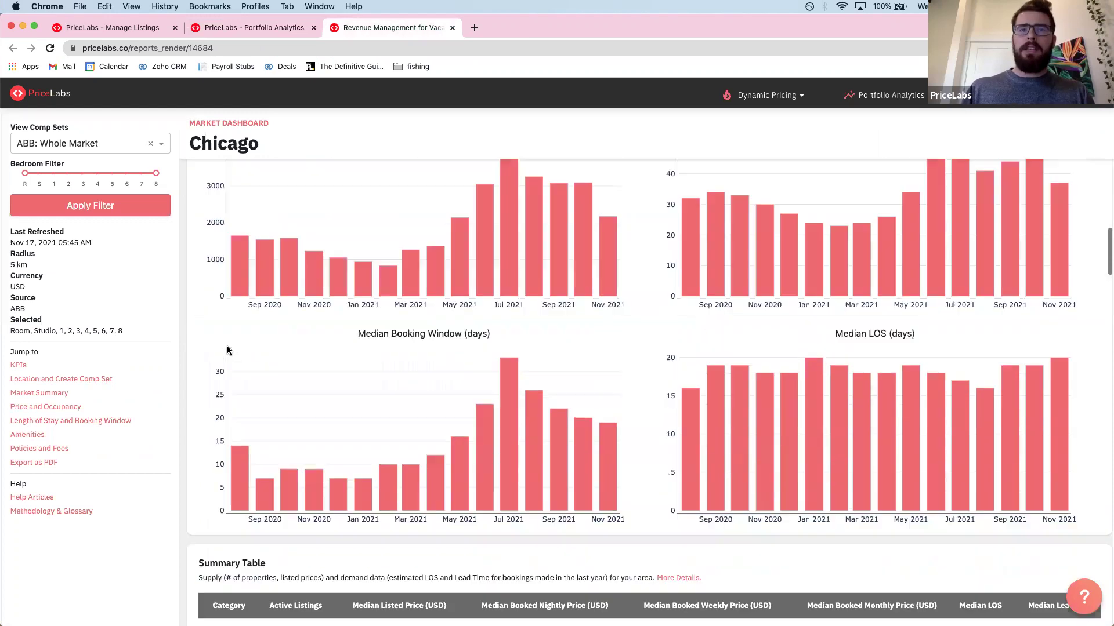
scroll(227, 348, "down", 20)
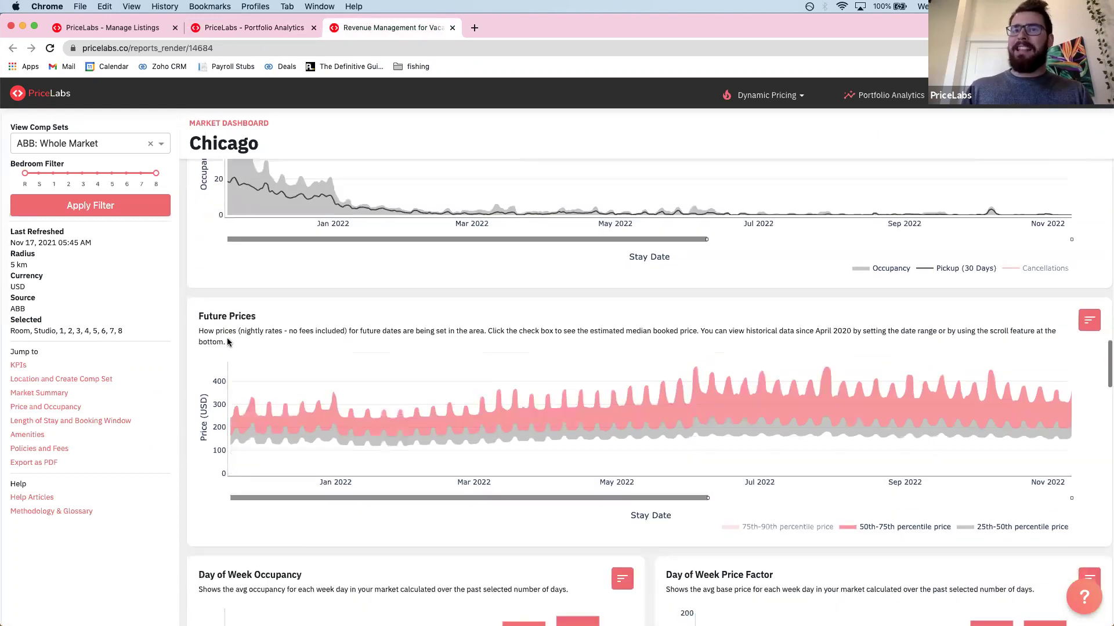
scroll(228, 342, "down", 10)
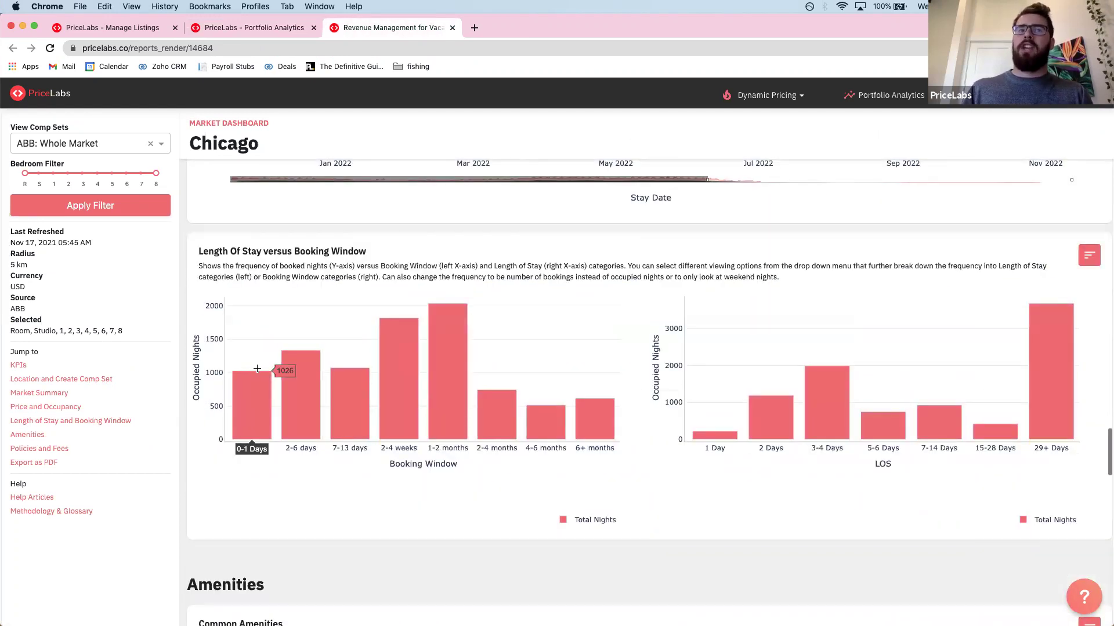
Step: Compare the portfolio's booking window and length-of-stay charts with the matching Chicago market charts
left_click(261, 28)
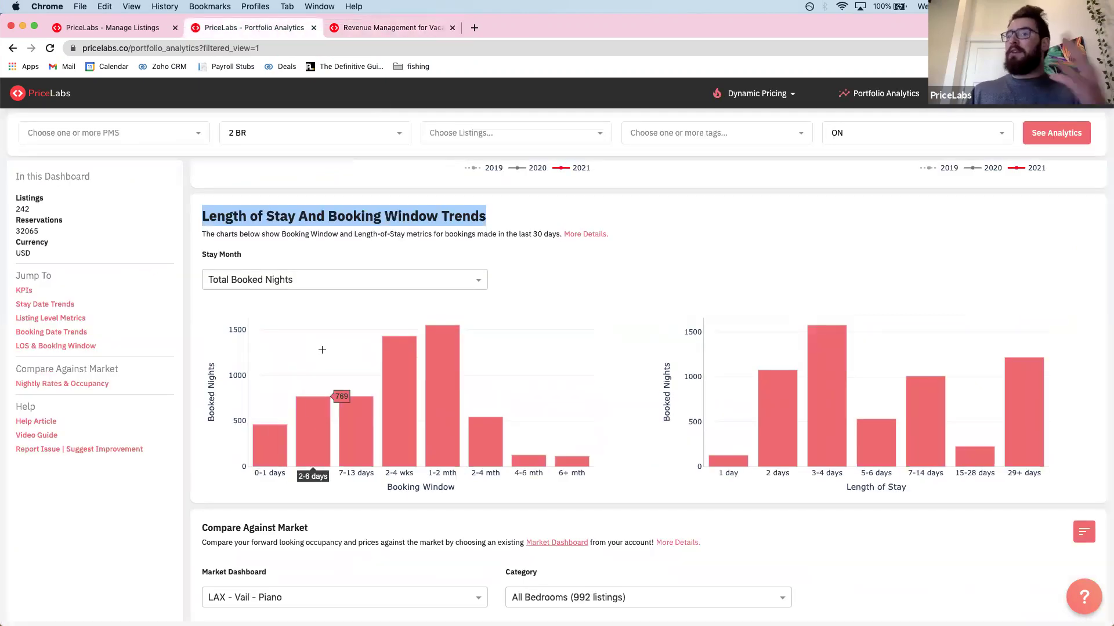
left_click(420, 28)
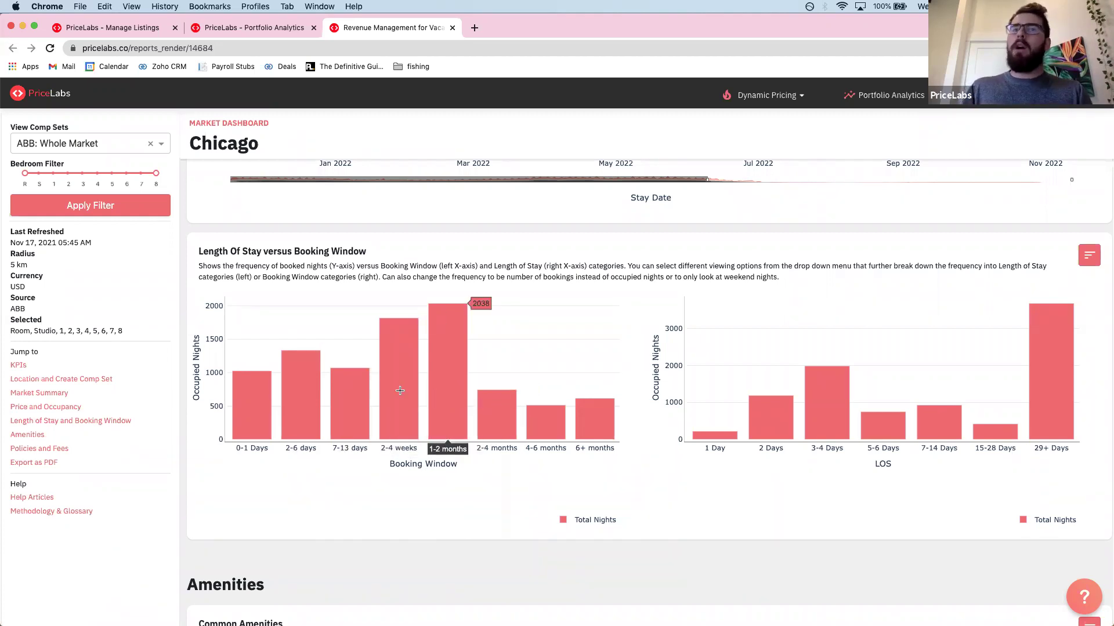
left_click(258, 28)
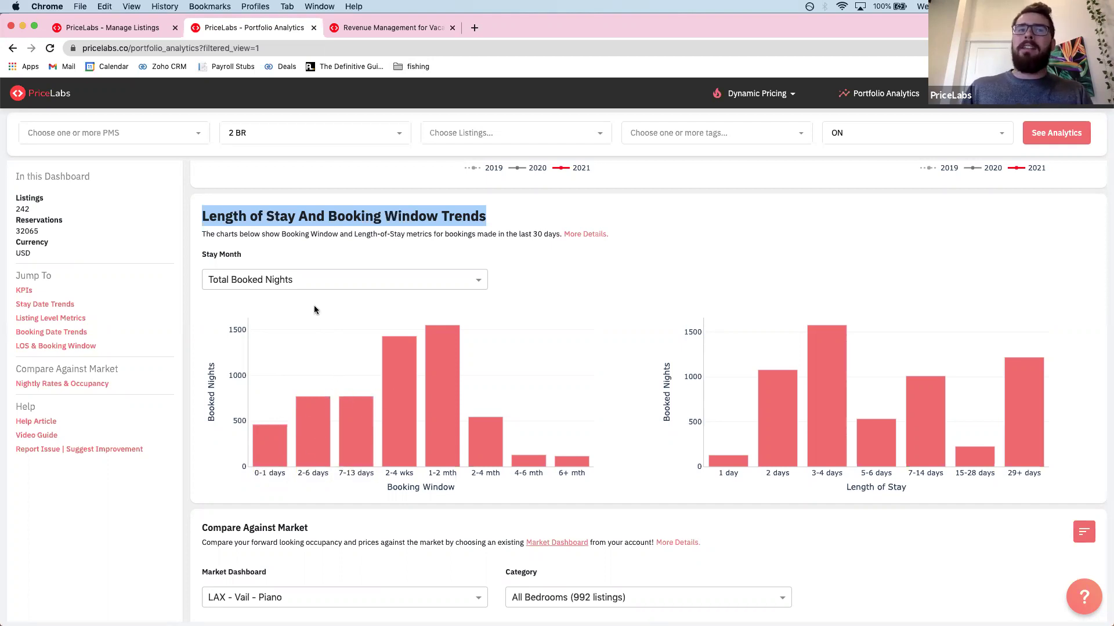
left_click(353, 27)
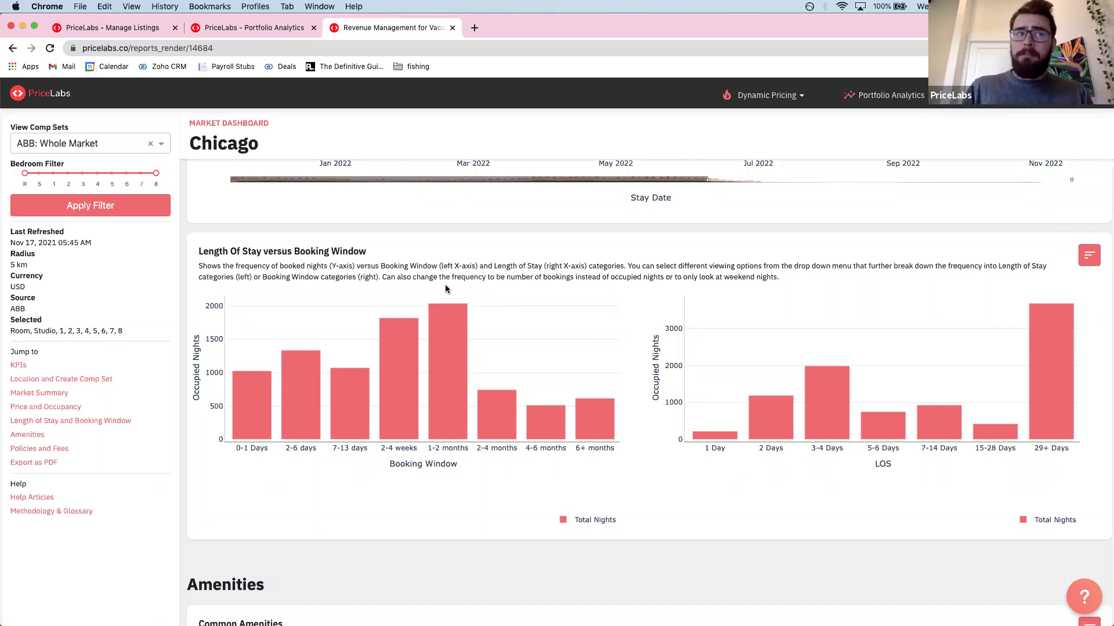
left_click(295, 34)
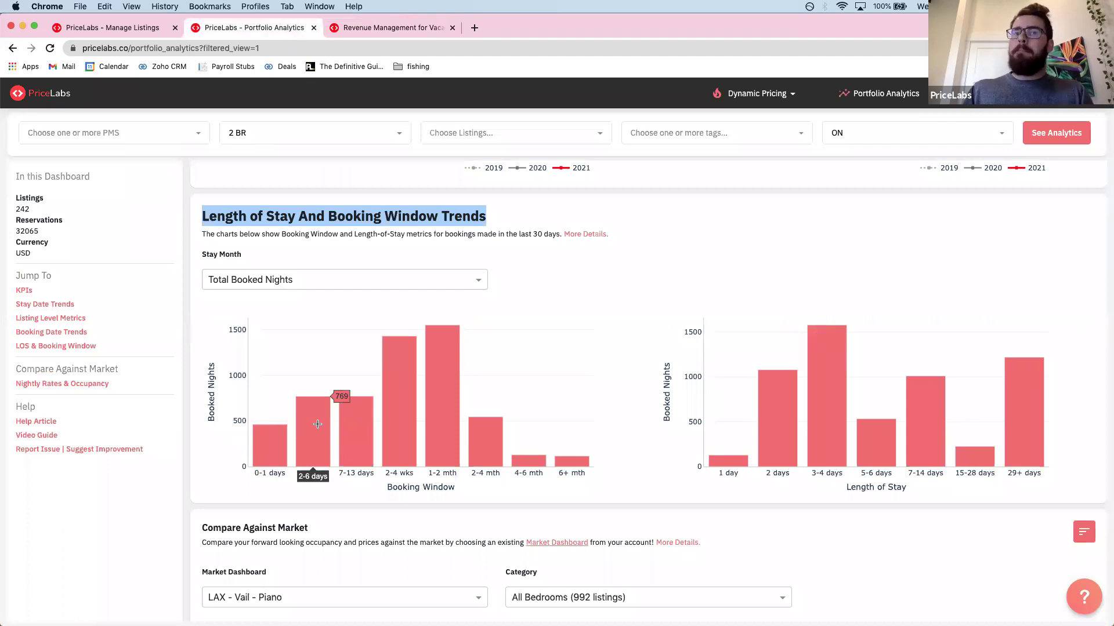
Step: Review the Compare Against Market charts, and return to the portfolio's length-of-stay and booking window section with its heading deselected
scroll(235, 471, "down", 6)
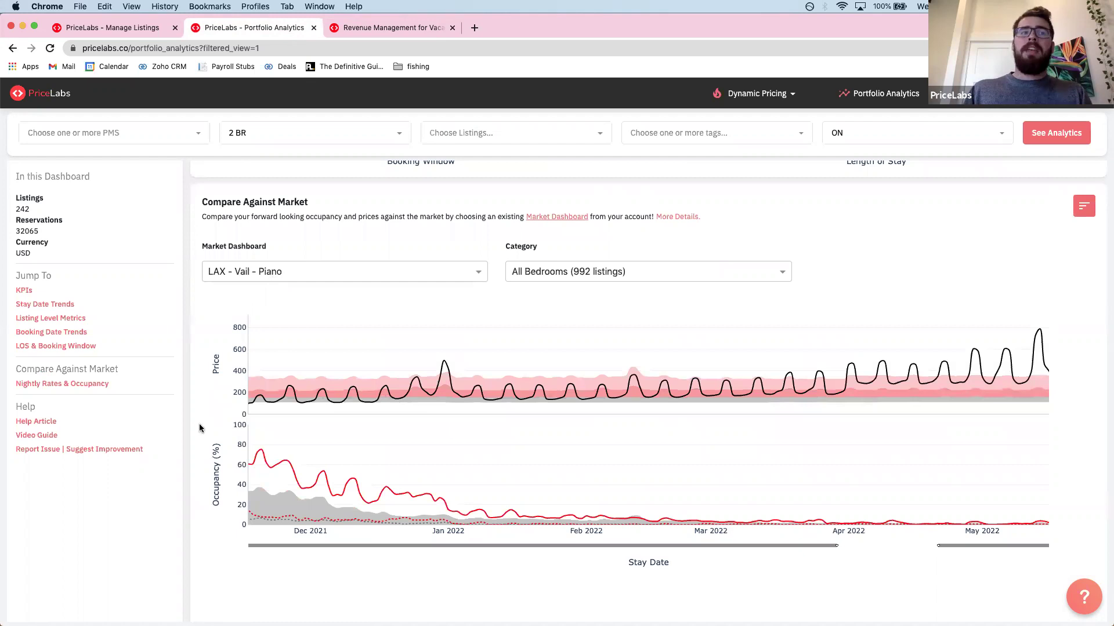
scroll(266, 293, "down", 1)
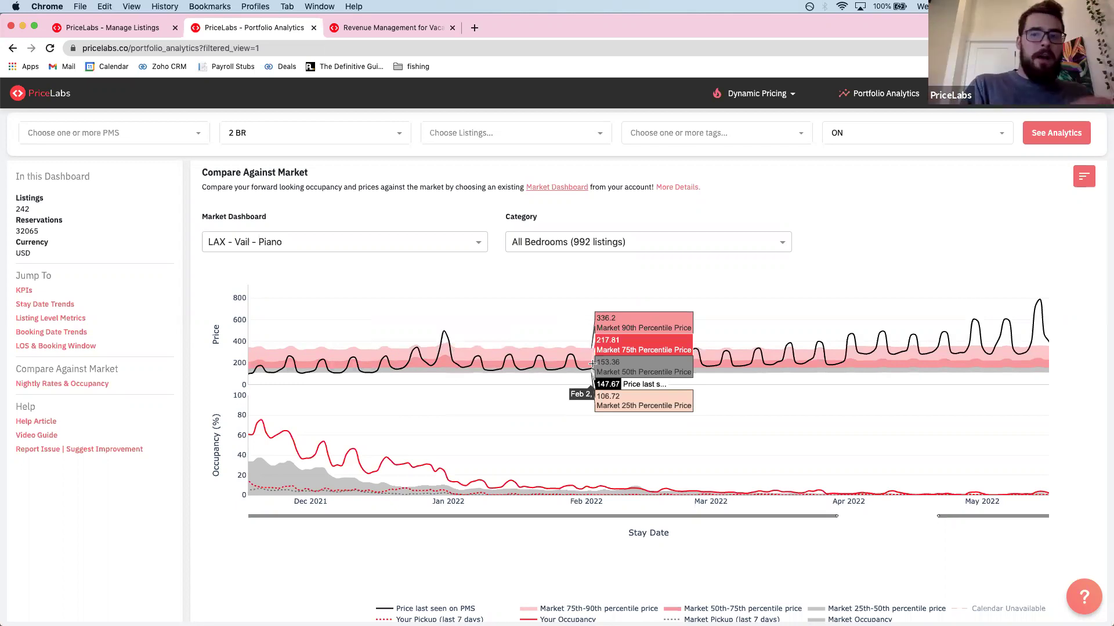
scroll(592, 364, "up", 5)
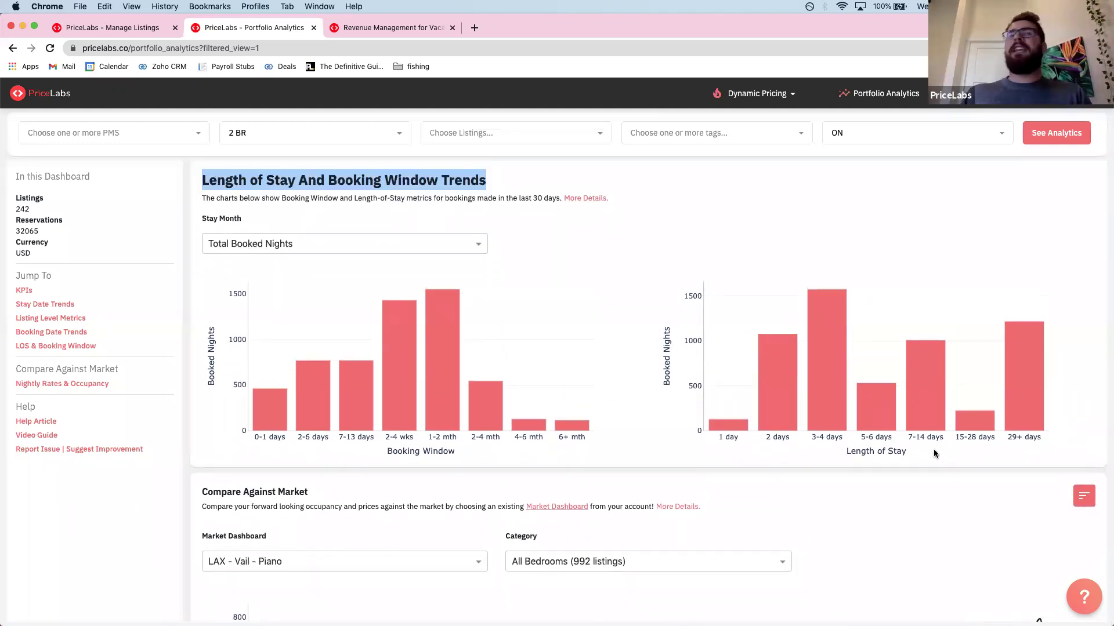
left_click(643, 267)
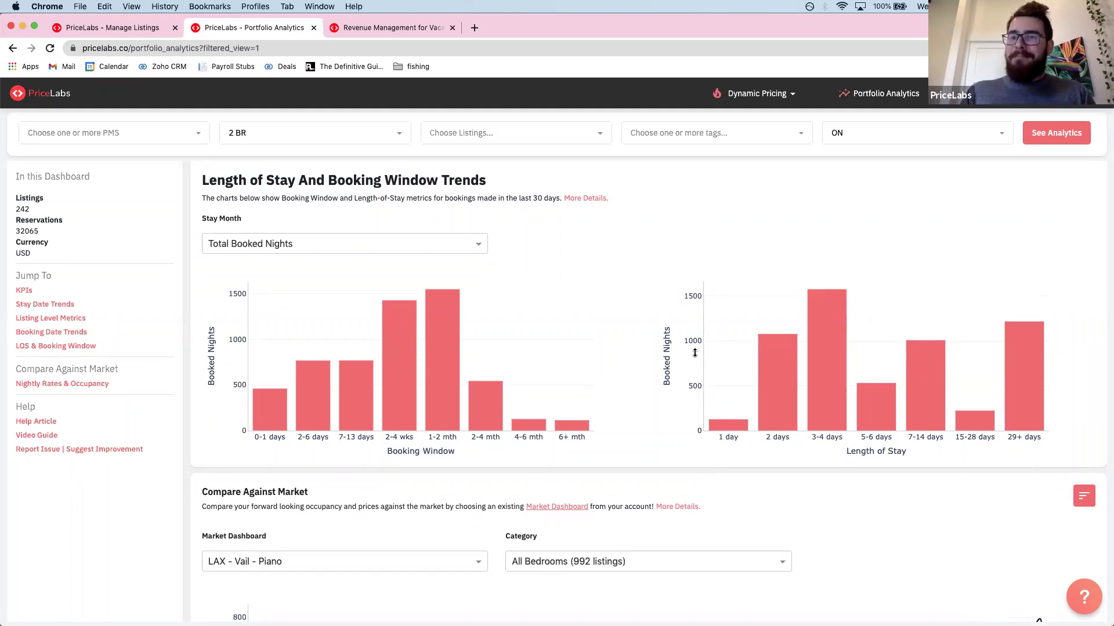
Step: Examine the Policies and Fees section of the Chicago market dashboard, including the weekly and monthly discount charts
left_click(402, 22)
scroll(629, 426, "down", 2)
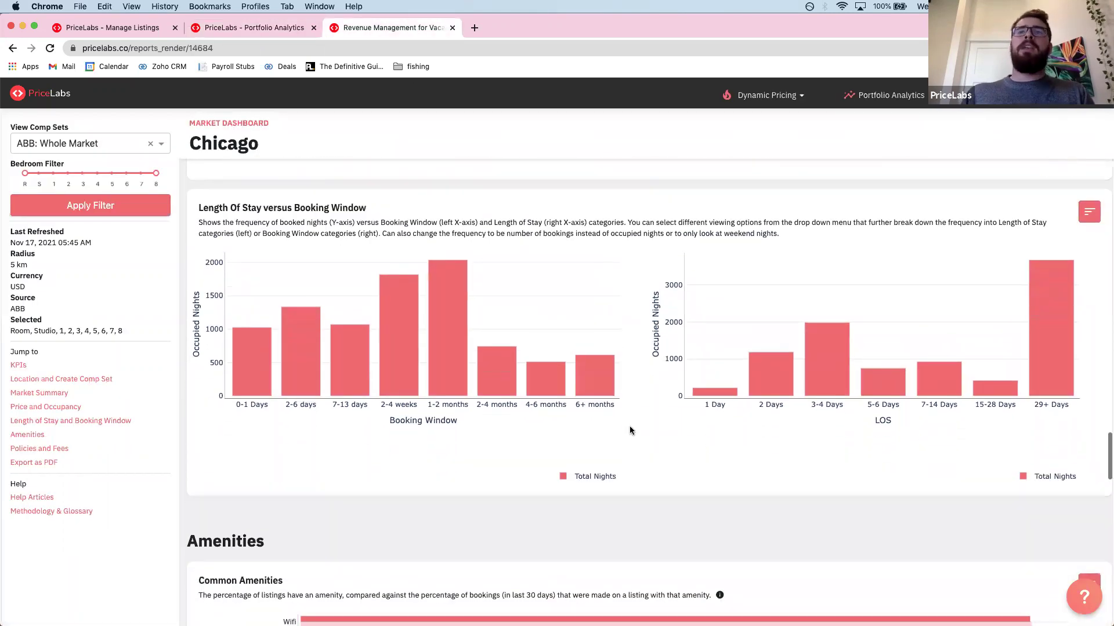
scroll(630, 430, "down", 10)
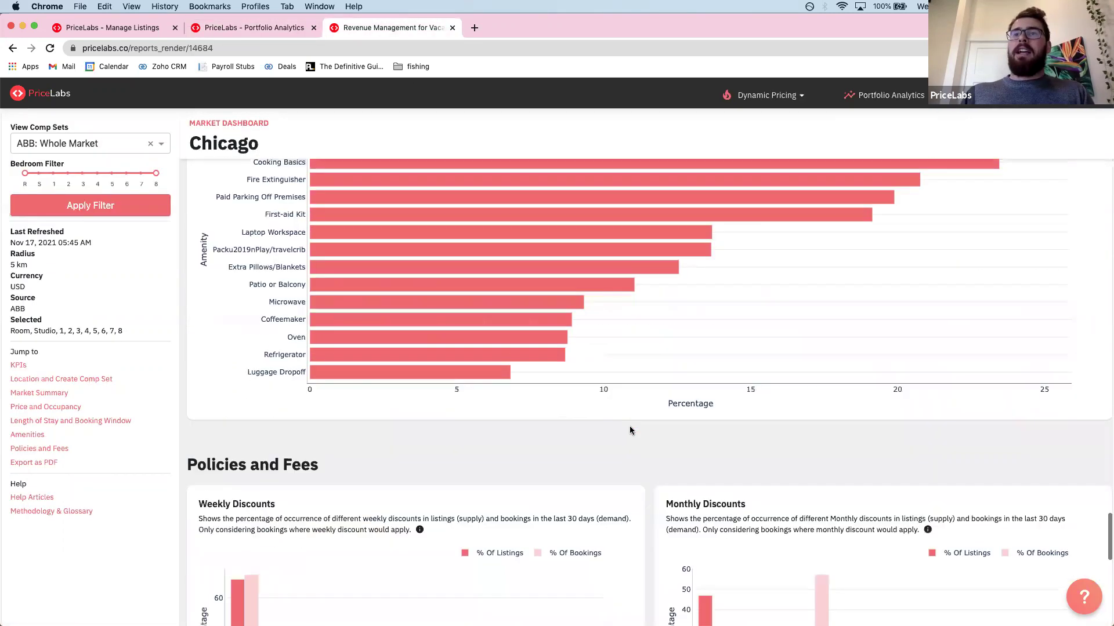
scroll(630, 430, "down", 5)
scroll(632, 428, "up", 1)
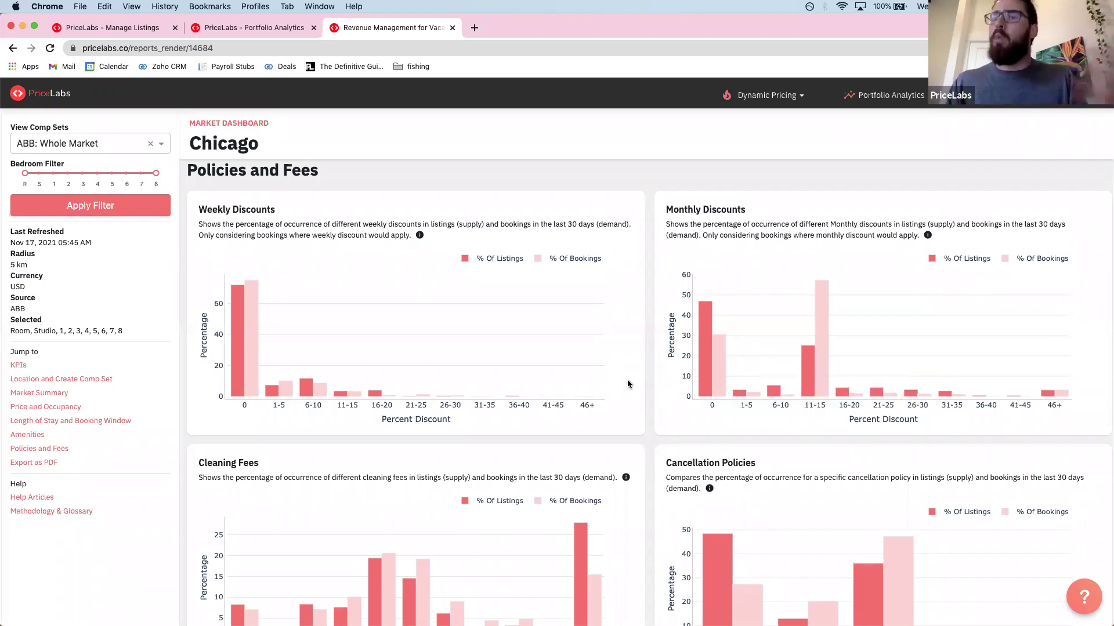
key("ctrl+Left")
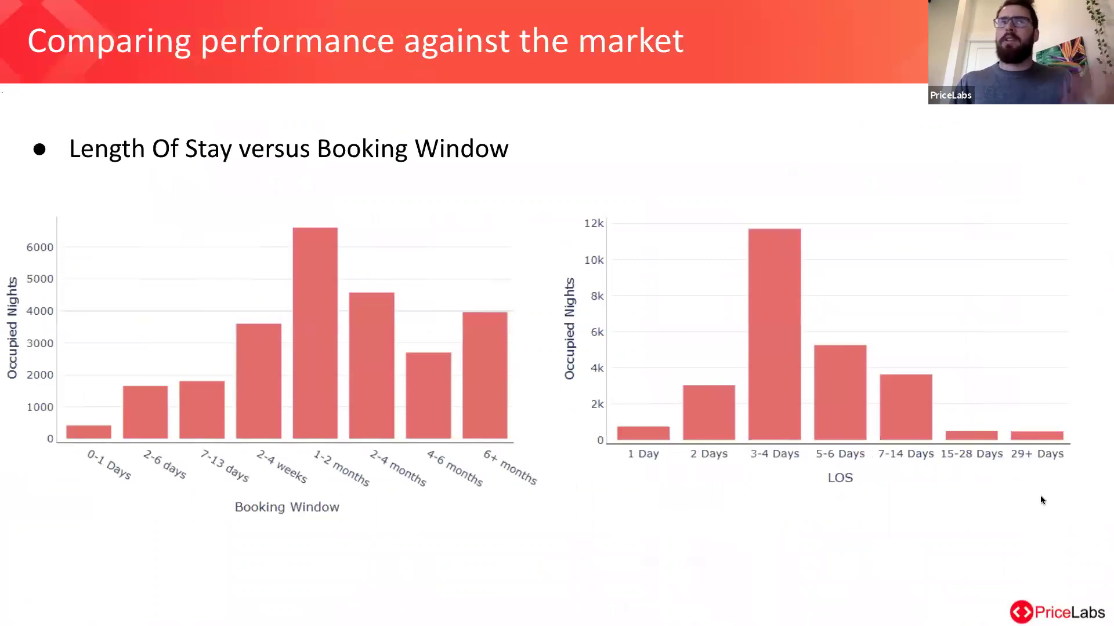
key("Right")
key("Left")
key("Left")
key("Left")
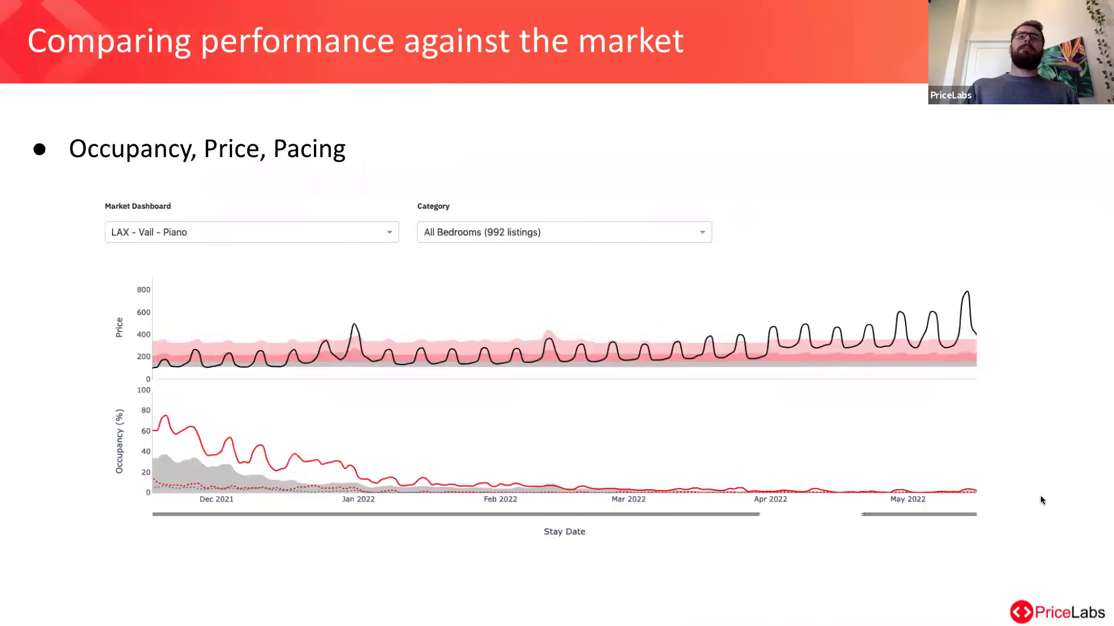